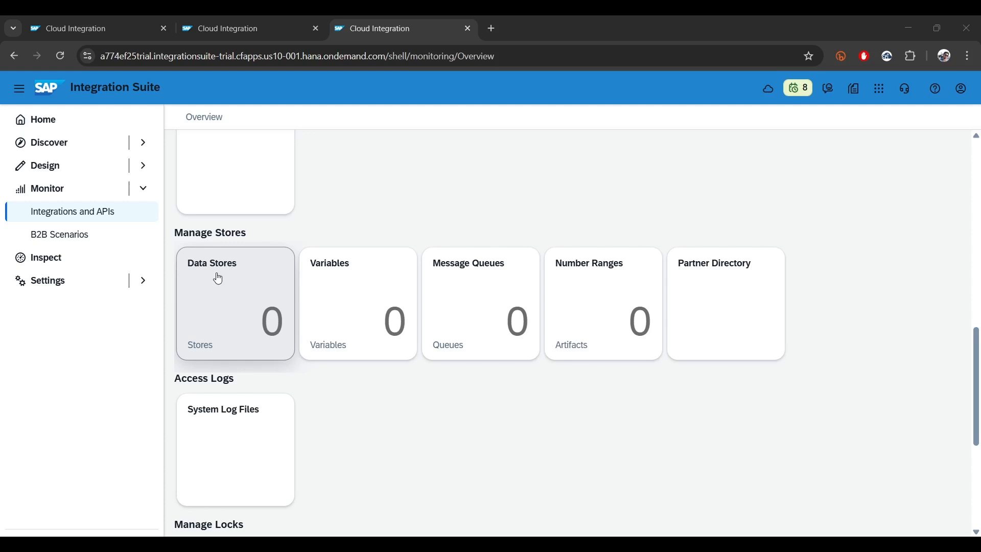
Put Demo Package 1 into edit mode and start adding a new Integration Flow artifact
click(79, 19)
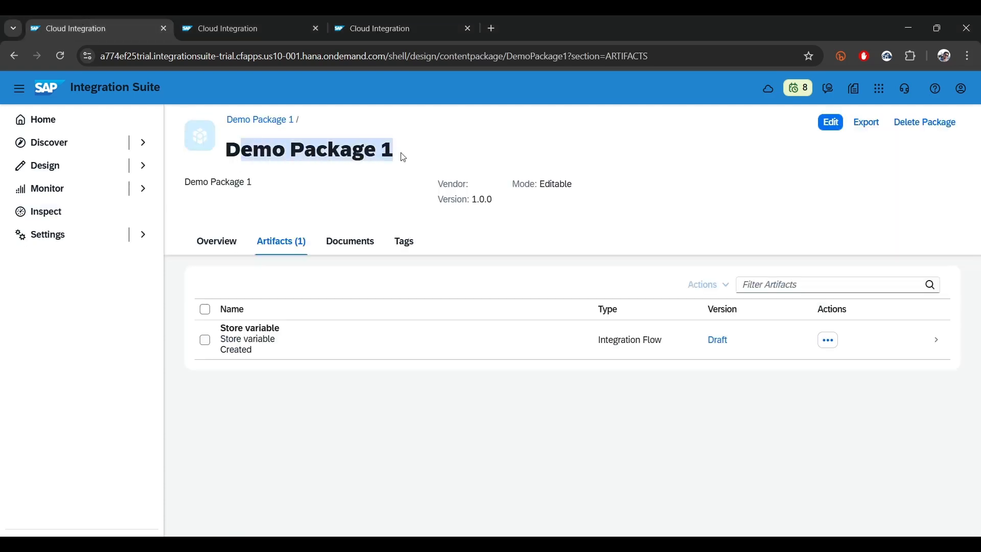
click(833, 119)
click(834, 121)
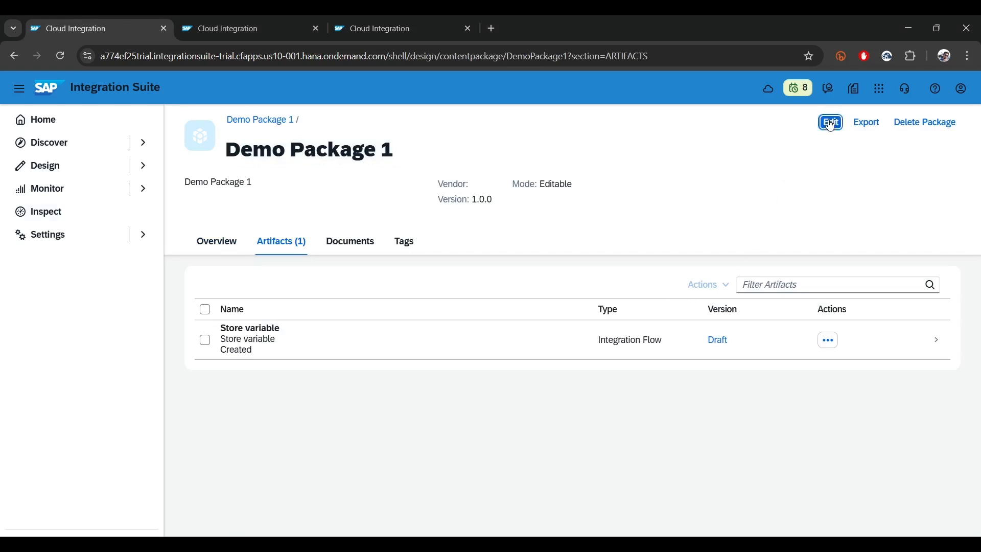
click(595, 266)
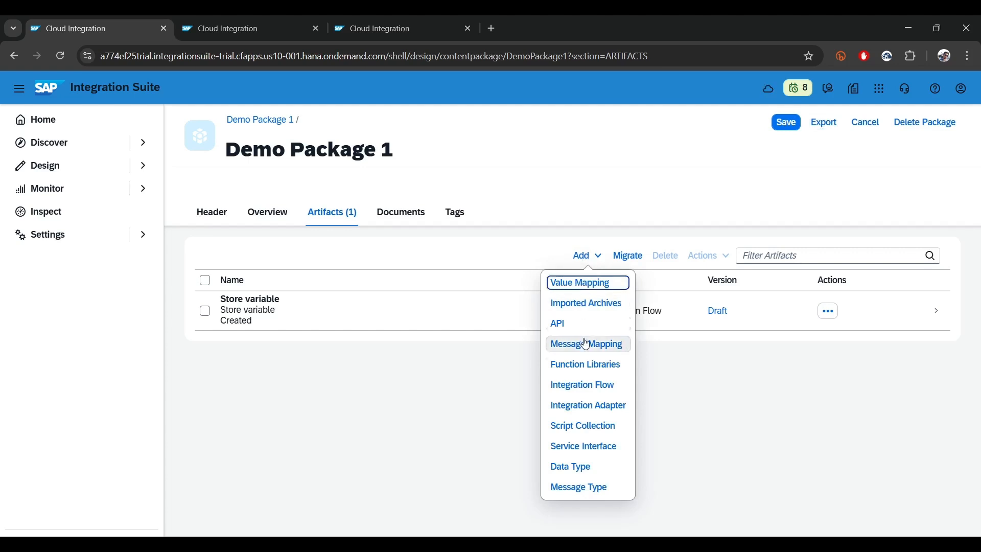
click(588, 392)
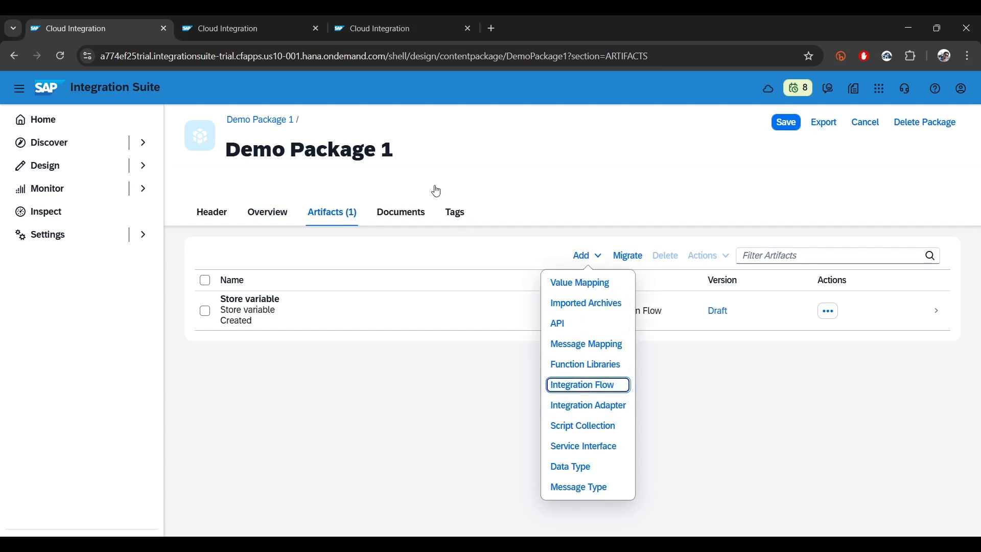
click(592, 384)
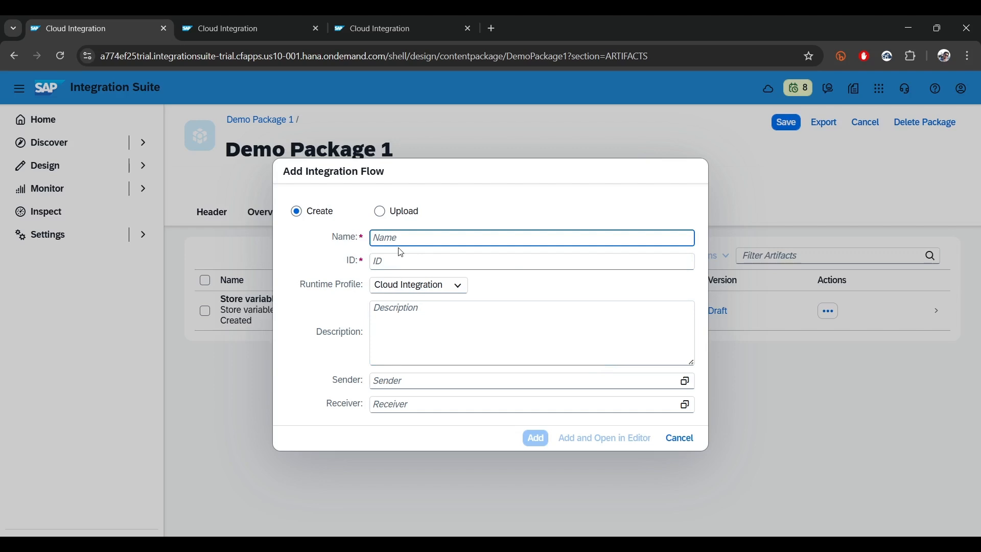
Name the new integration flow Write Data Store, add it to the package and open it in the editor
text(Write)
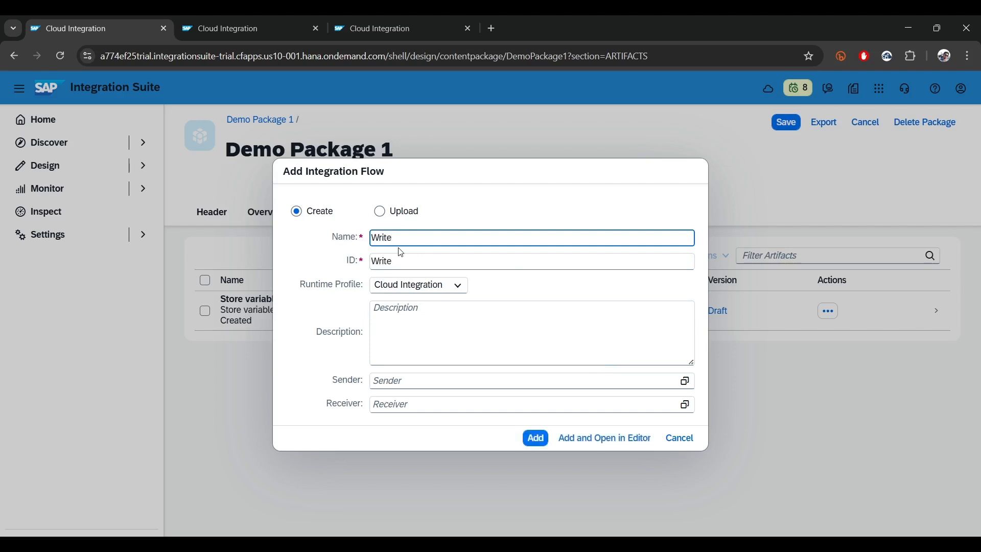
text( Data Stor)
key(BackSpace)
key(BackSpace)
text(ore)
click(586, 439)
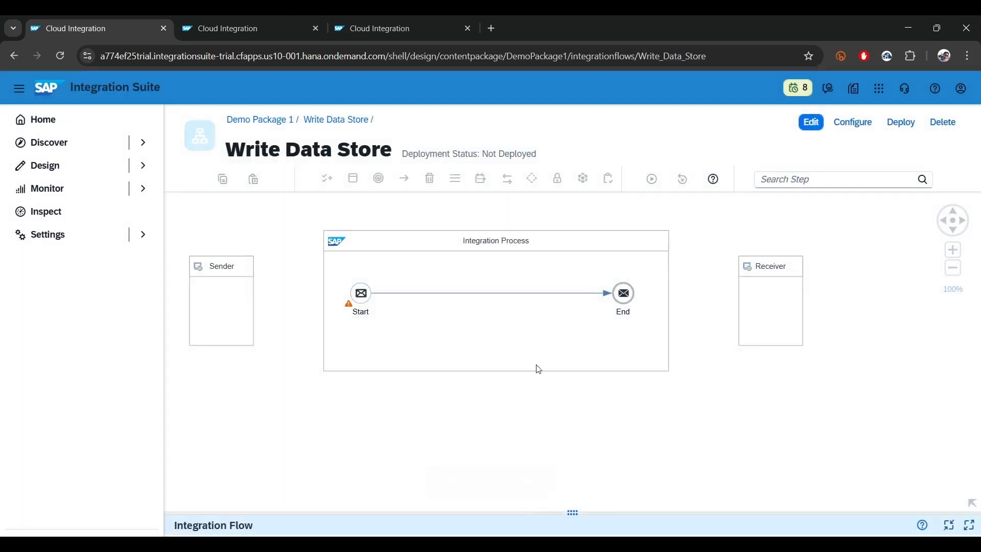
Switch the Write Data Store flow to edit mode and delete its Sender and Receiver participants
click(811, 123)
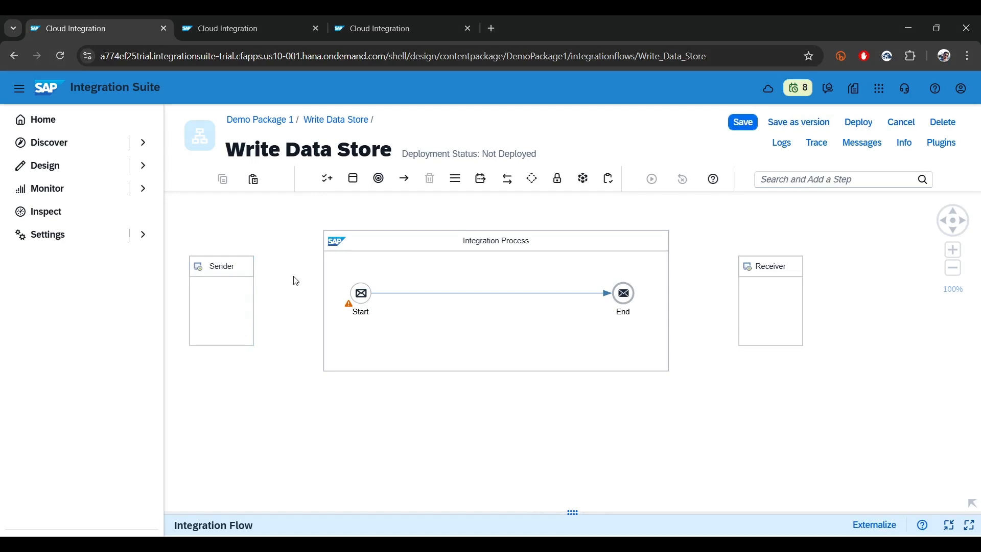
click(253, 311)
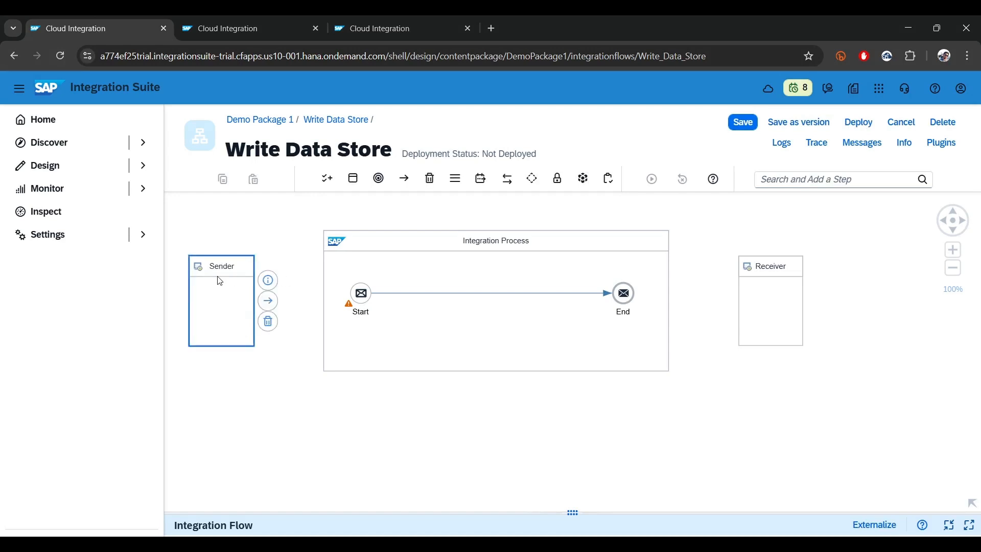
click(767, 306)
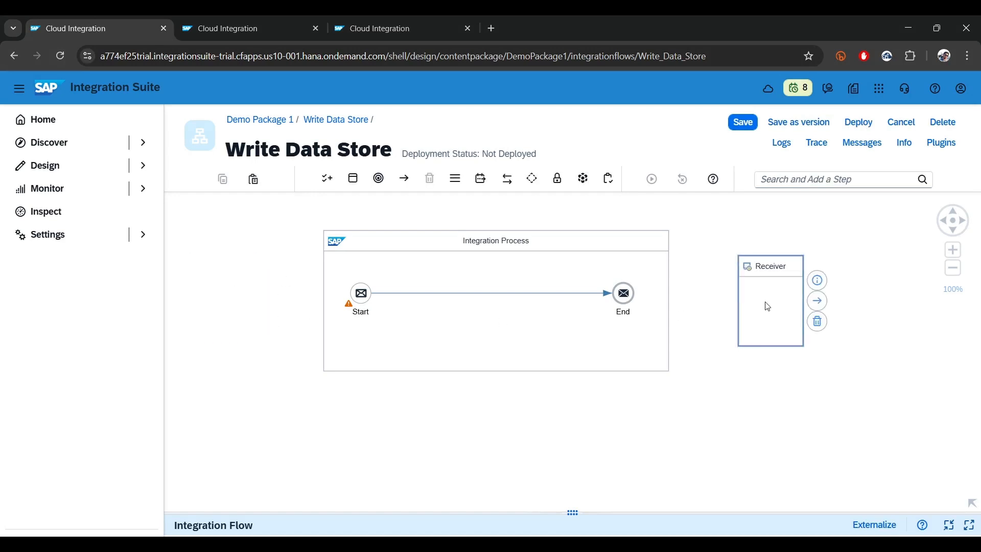
click(817, 322)
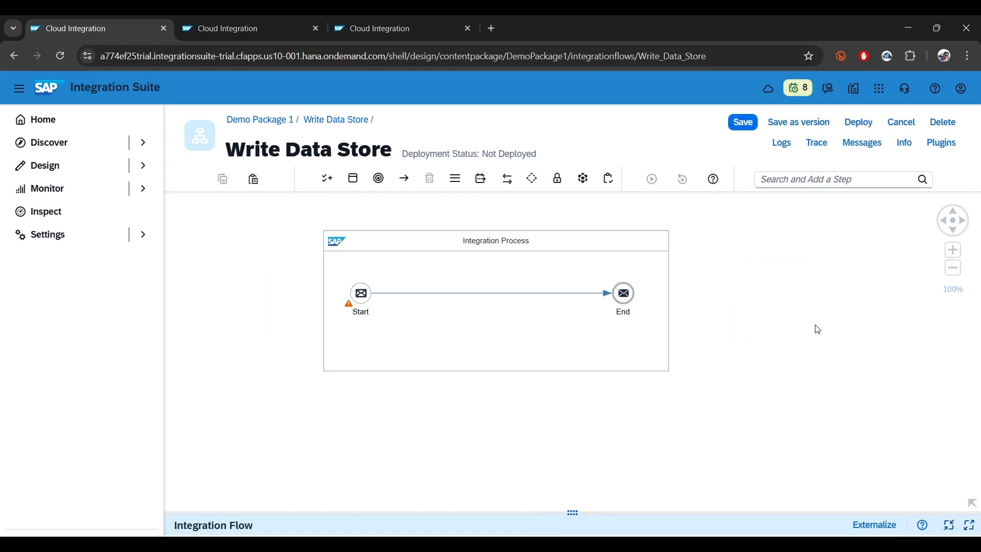
Replace the Start message event with a Timer event and connect it to the End event
click(361, 293)
click(385, 344)
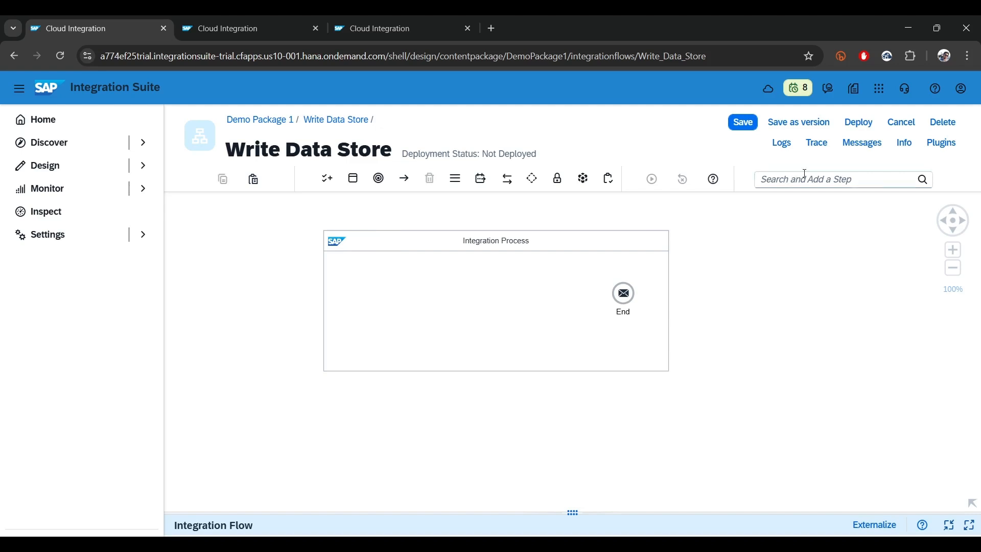
click(798, 180)
text(time)
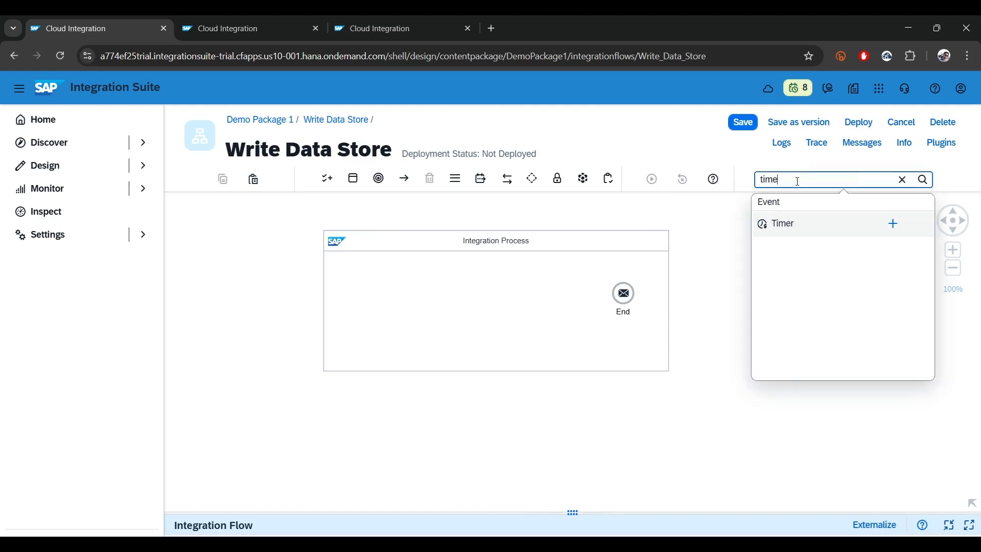
click(891, 223)
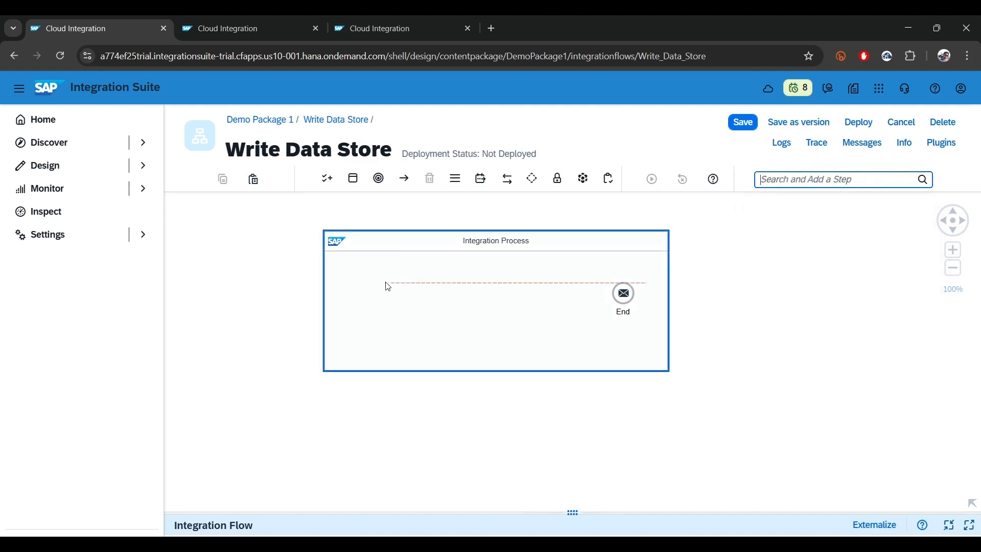
click(357, 293)
drag(398, 285, 625, 298)
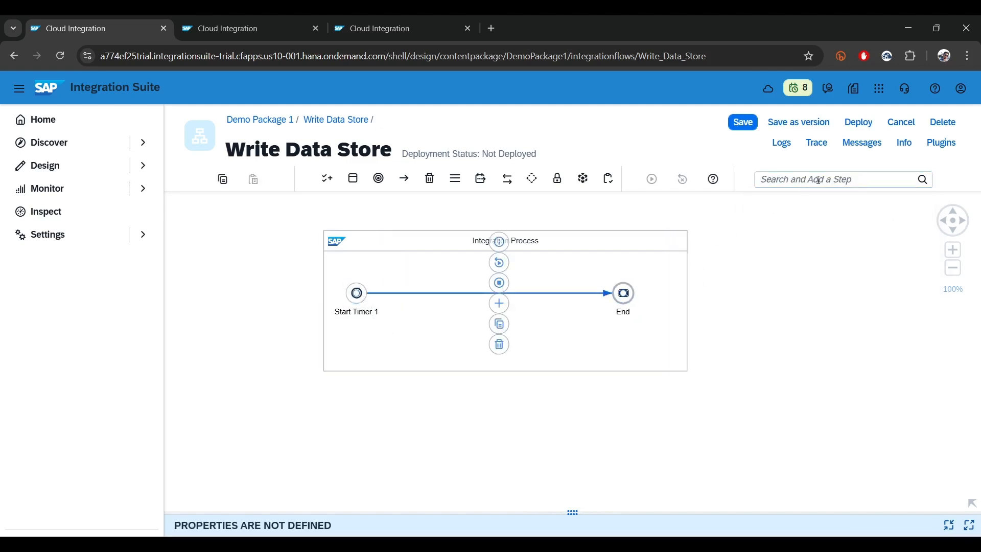
Insert a Data Store Operations Write step on the connection between the start timer and the End event
click(819, 180)
text(varia)
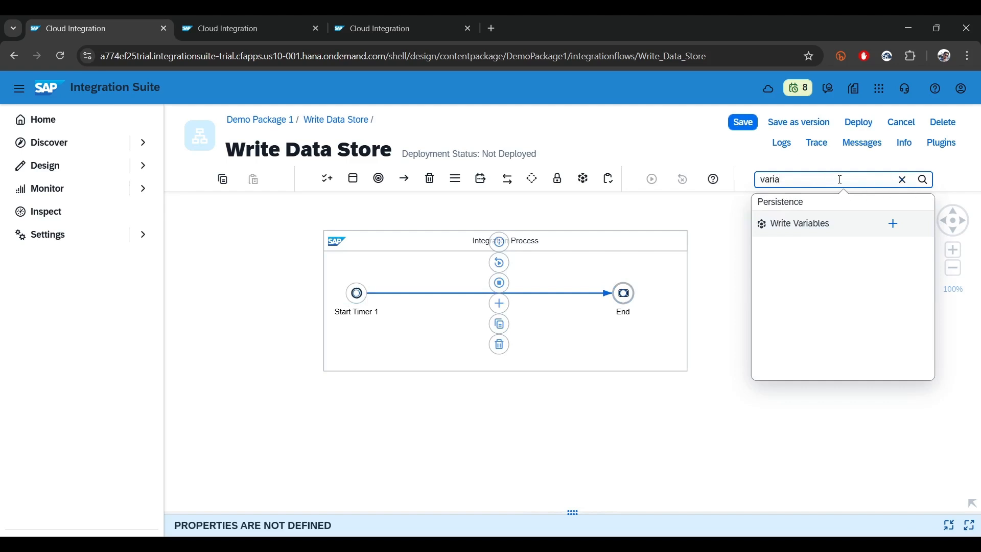
drag(838, 180, 678, 181)
text(data)
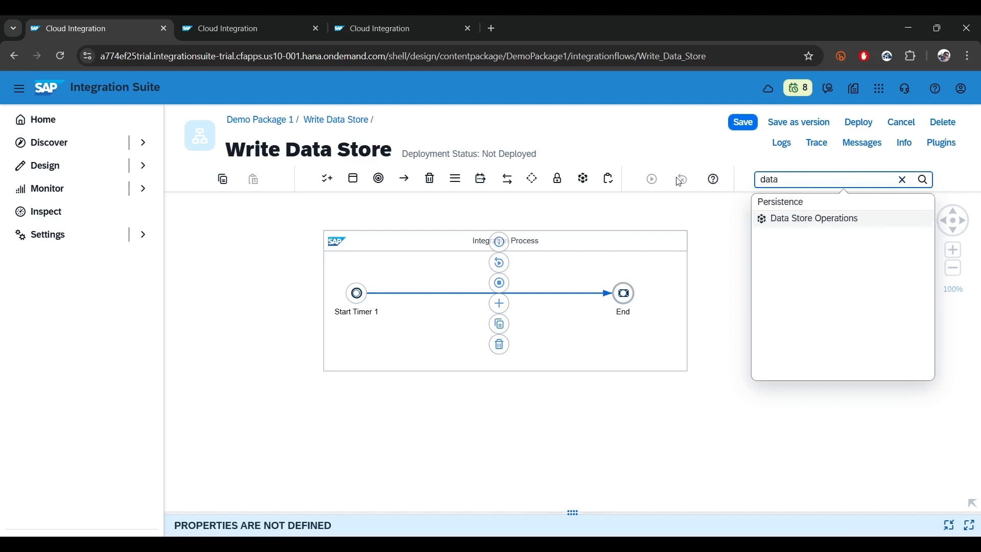
click(902, 180)
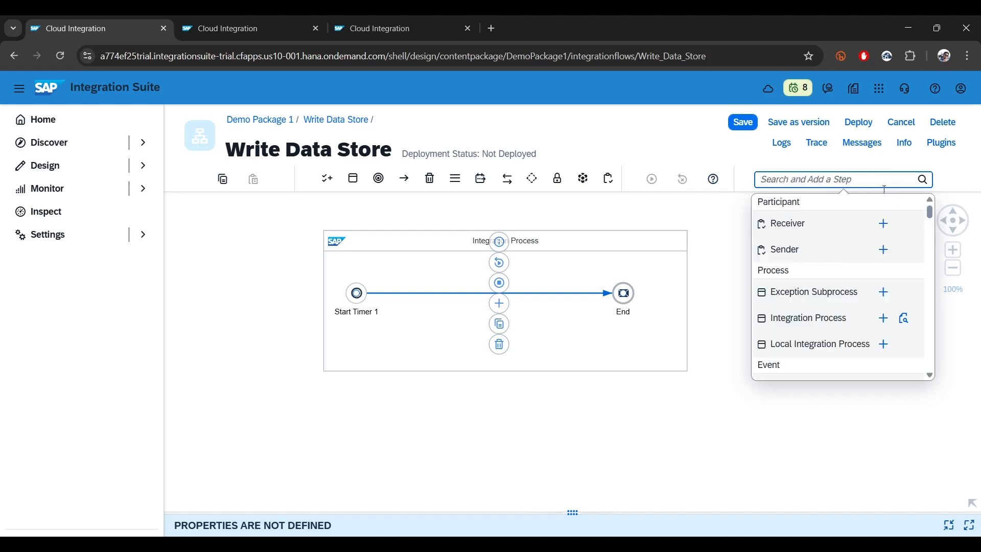
scroll(834, 236, down, 15)
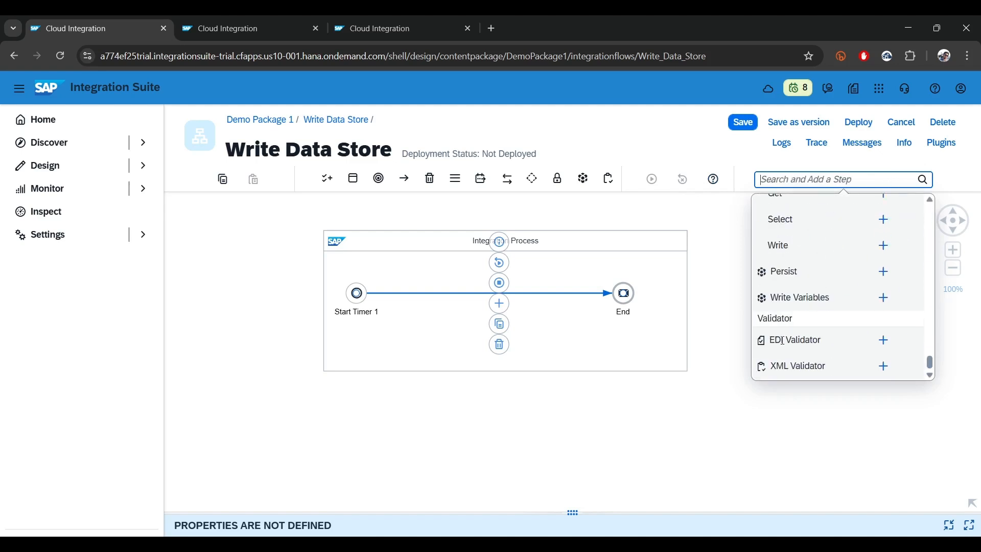
scroll(784, 340, up, 3)
scroll(797, 307, down, 2)
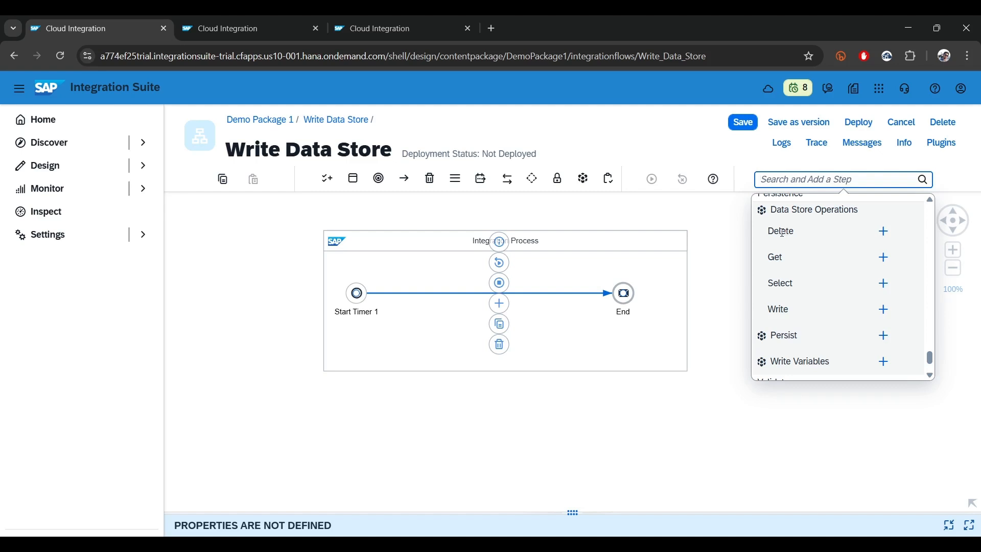
click(884, 310)
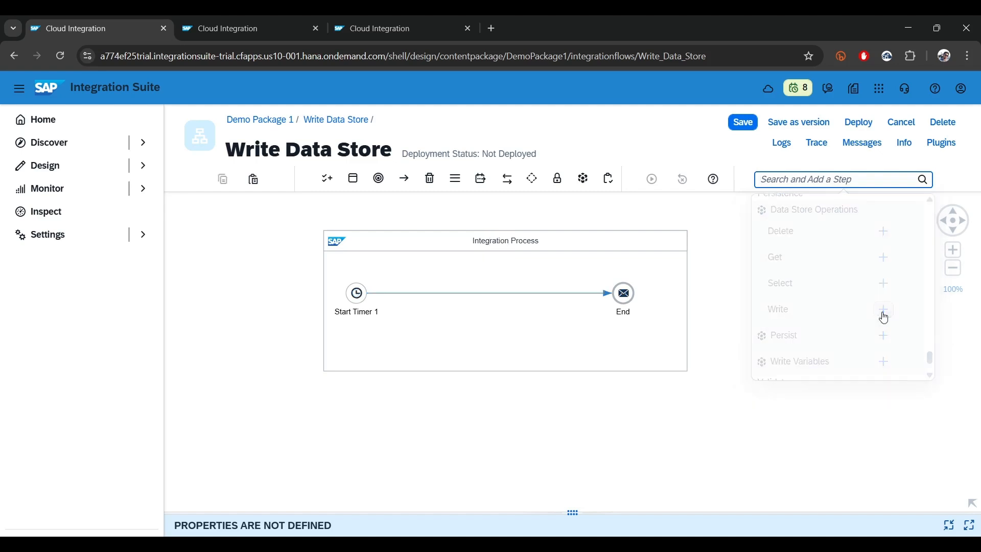
click(463, 295)
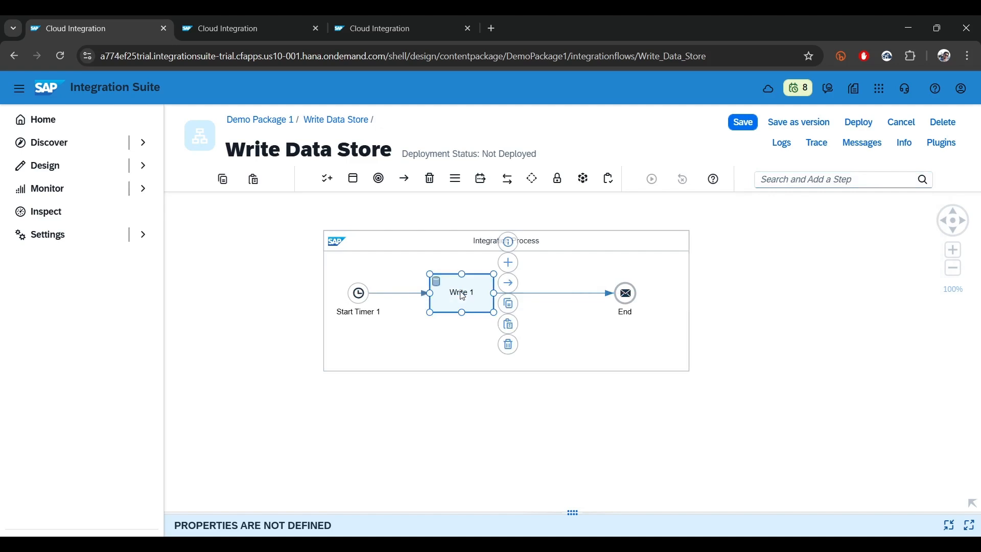
Set the Write step's data store name to local_ds in its processing properties
drag(573, 512, 518, 329)
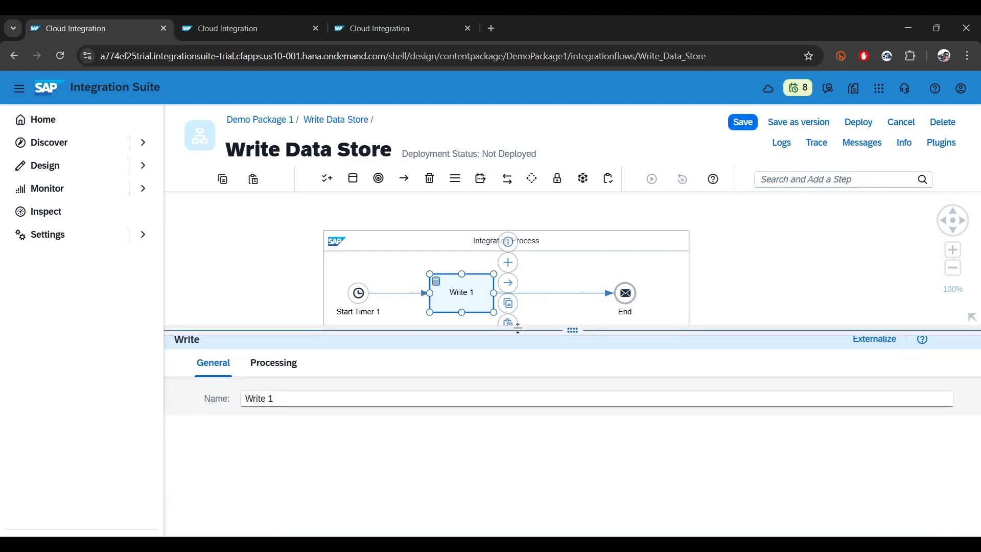
click(271, 365)
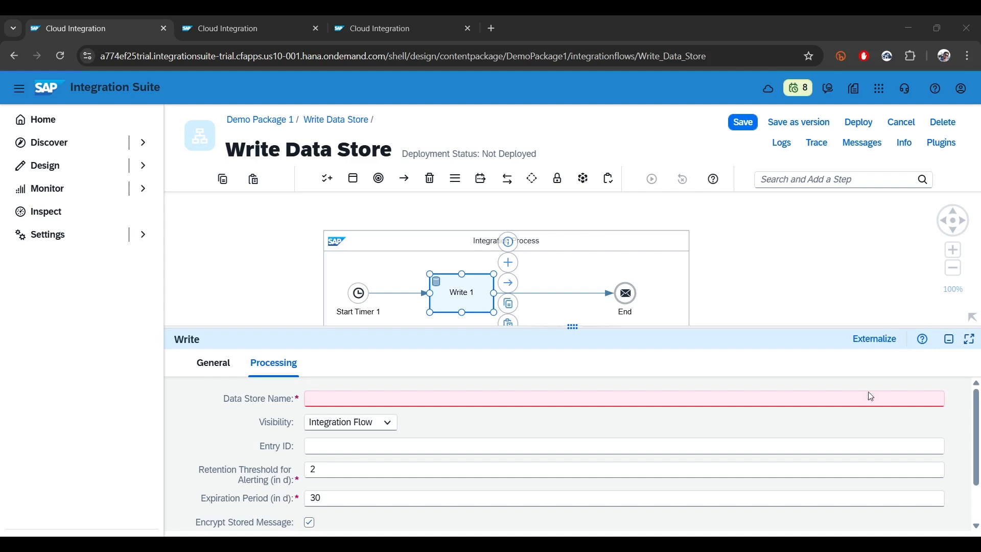
click(346, 396)
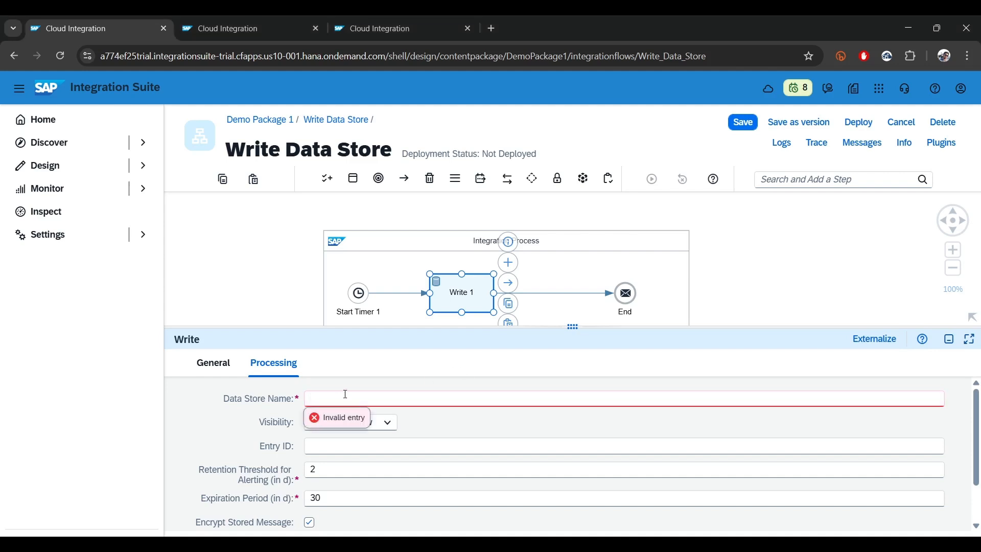
text(local_ds)
Check the Data Stores list in the monitoring overview, and return to the Write Data Store flow
click(276, 17)
click(383, 18)
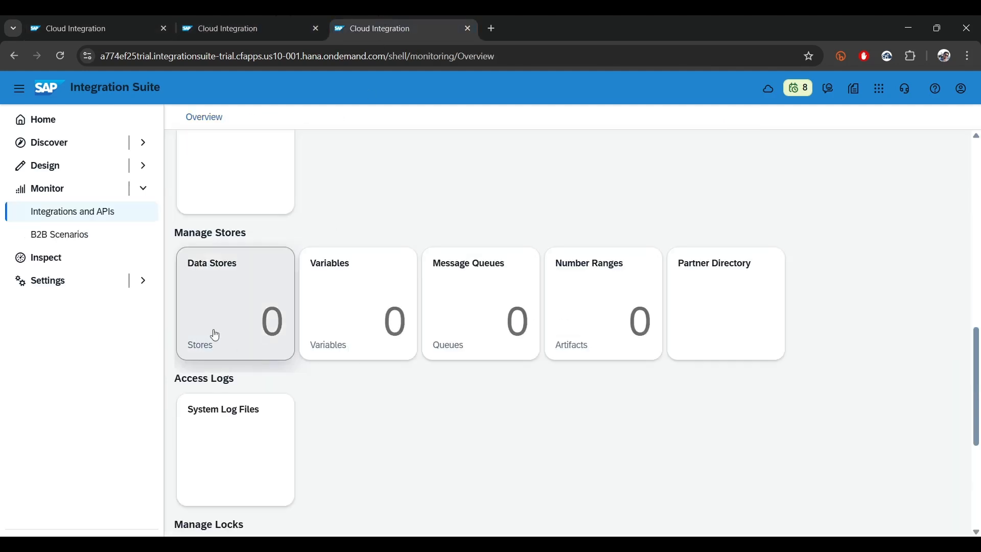
click(239, 307)
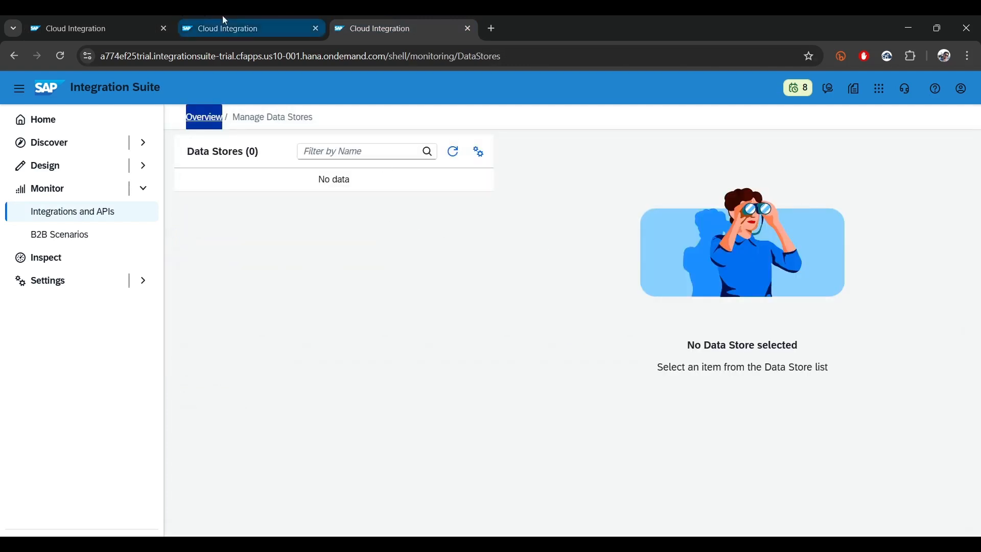
click(101, 29)
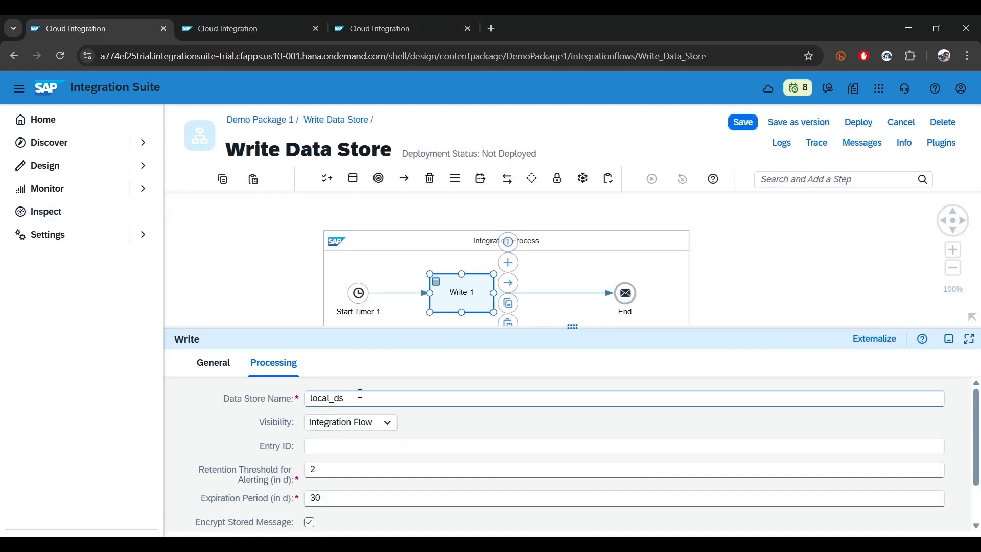
Enlarge the Write step's properties area and set the data store's visibility to Global
drag(358, 398, 263, 389)
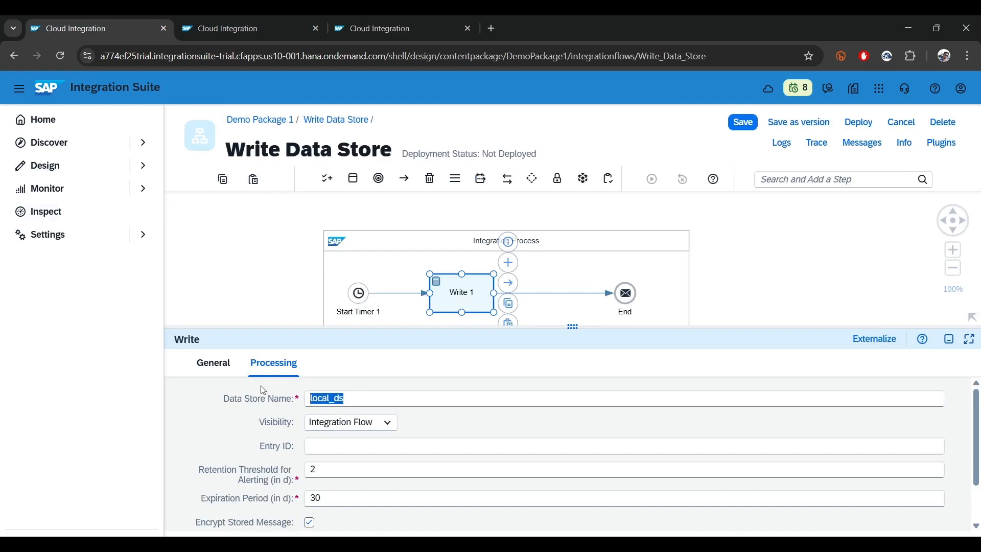
click(574, 326)
click(339, 306)
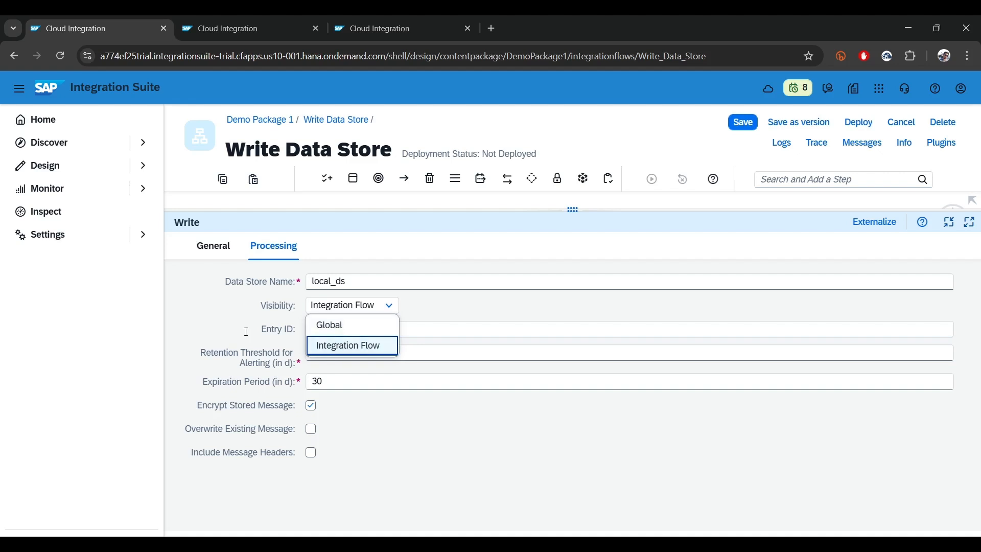
click(372, 349)
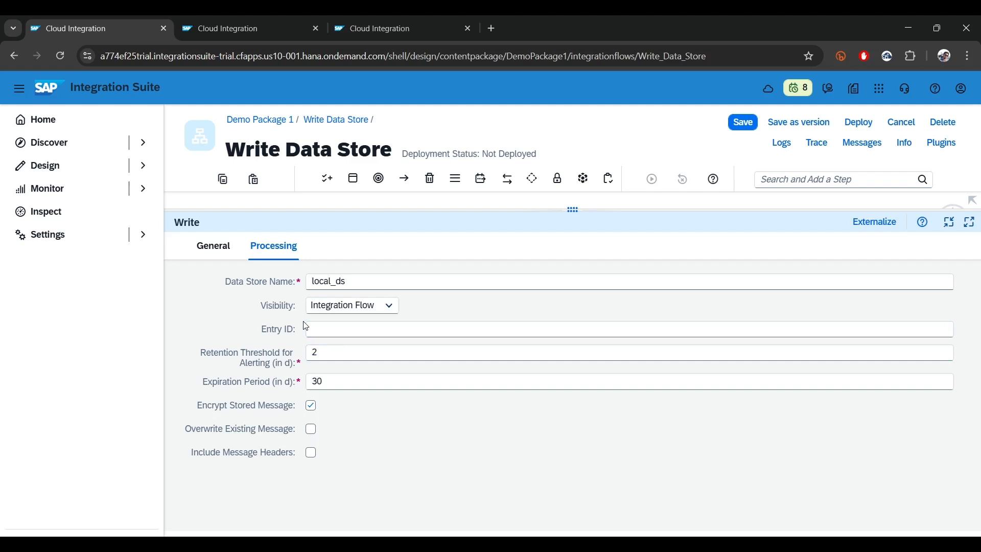
click(325, 307)
click(260, 322)
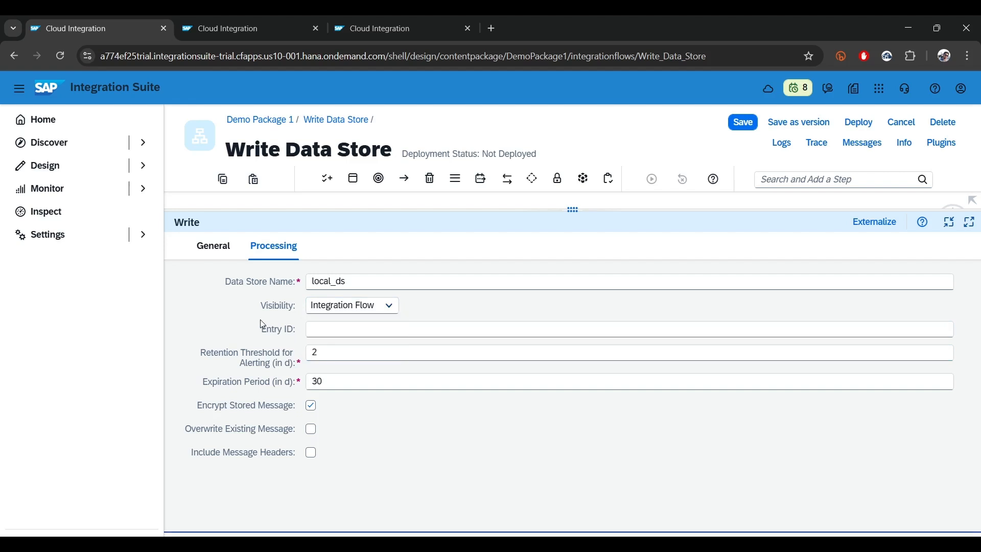
click(322, 306)
click(331, 325)
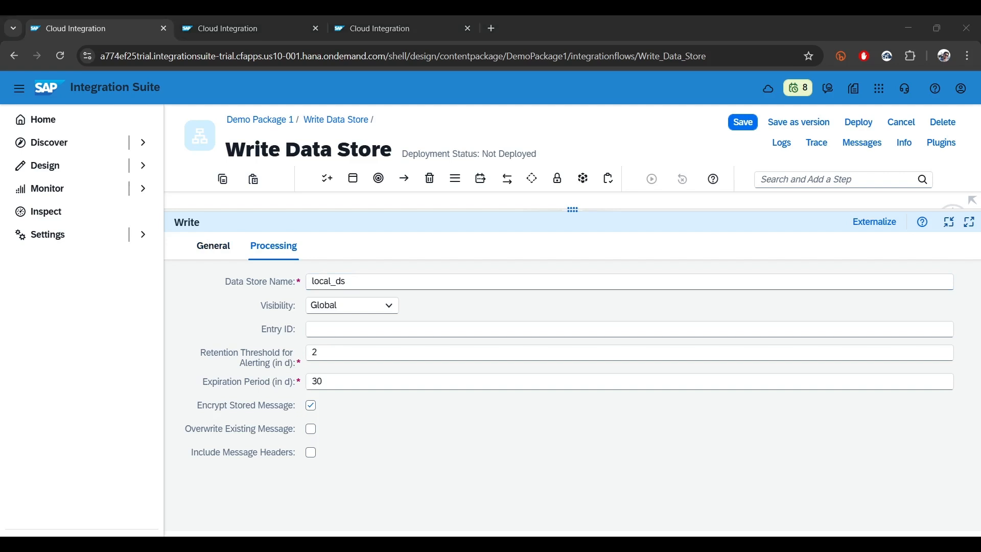
Enable Overwrite Existing Message and Include Message Headers for the Write step
click(309, 429)
click(310, 453)
click(310, 429)
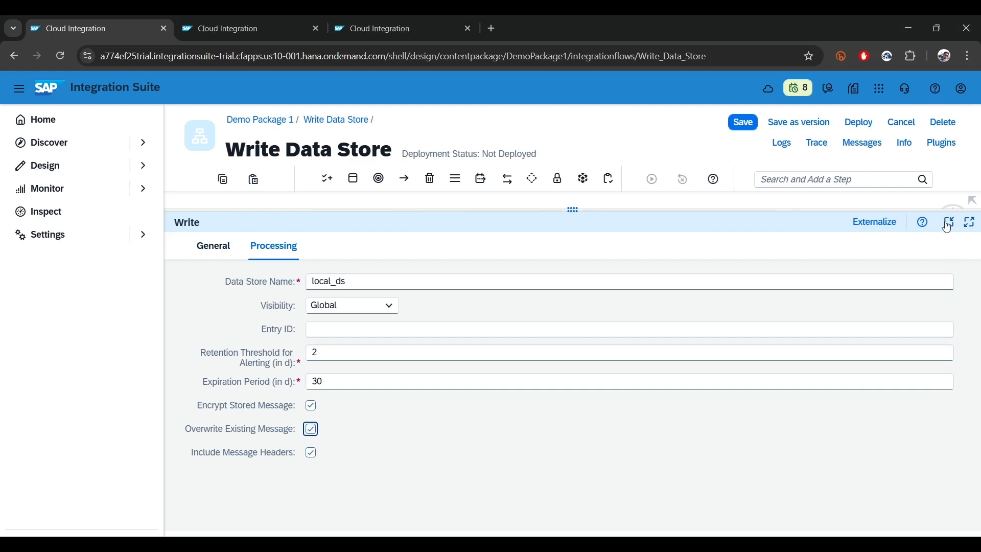
click(363, 281)
key(ctrl+a)
Bring the flow diagram back into view and move the Write step closer to the End event
click(949, 222)
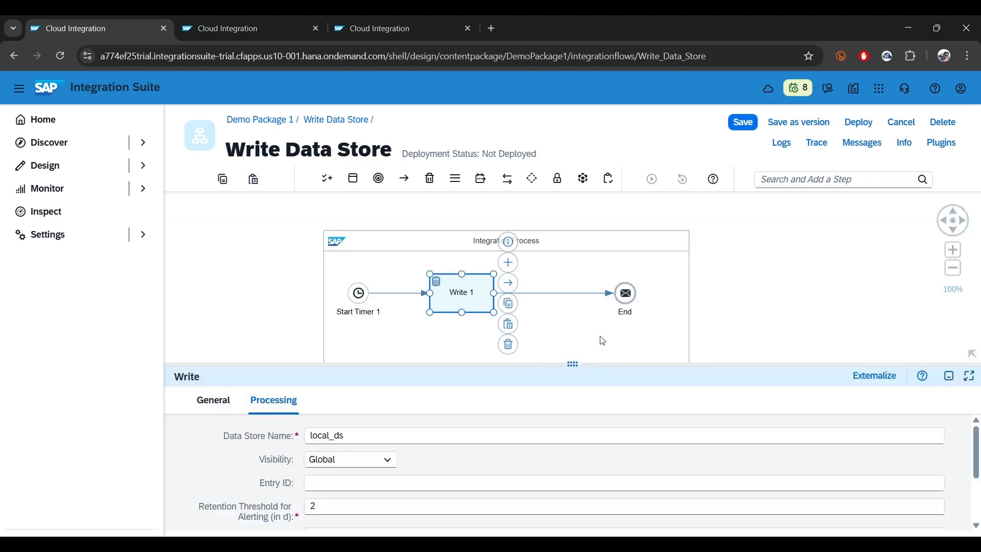
click(199, 298)
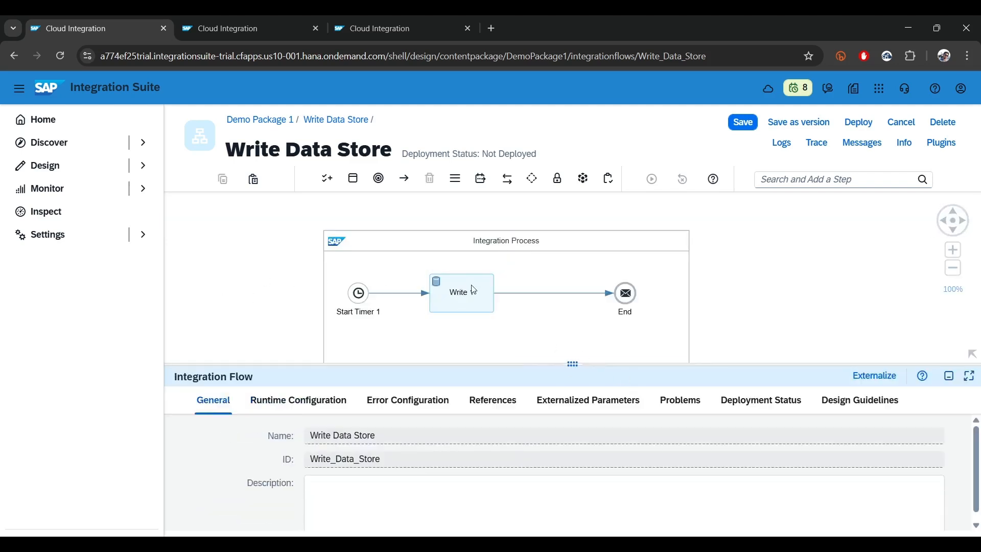
drag(473, 290, 534, 297)
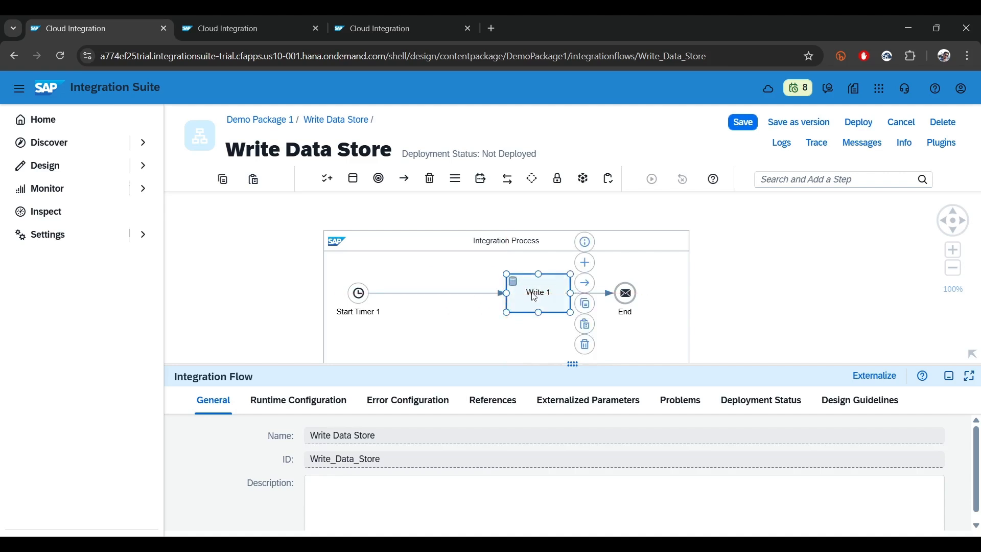
Add a Content Modifier step after Start Timer 1 and position it between the timer and the Write step
click(364, 296)
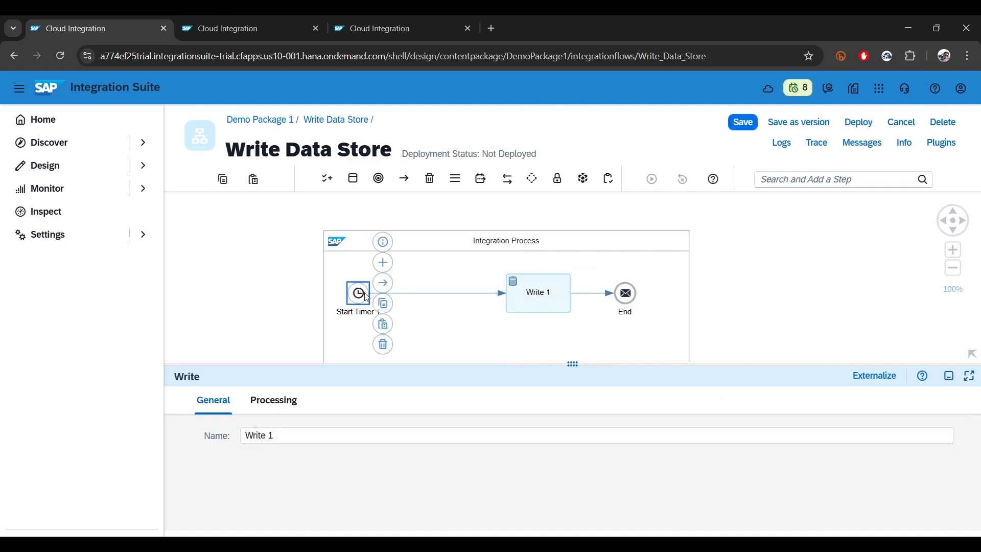
click(383, 262)
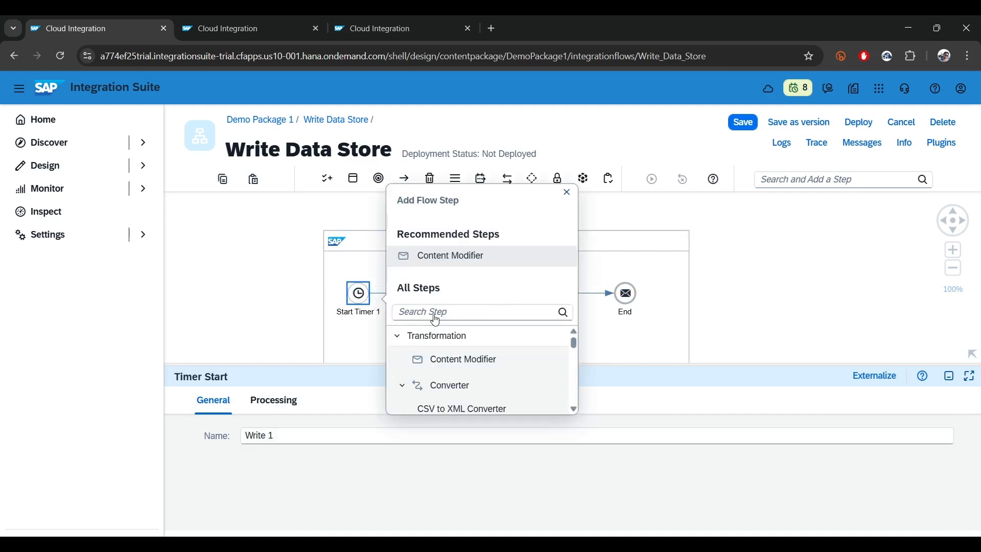
click(448, 259)
mouse_move(449, 304)
mouse_down()
mouse_move(434, 297)
mouse_move(443, 297)
mouse_up()
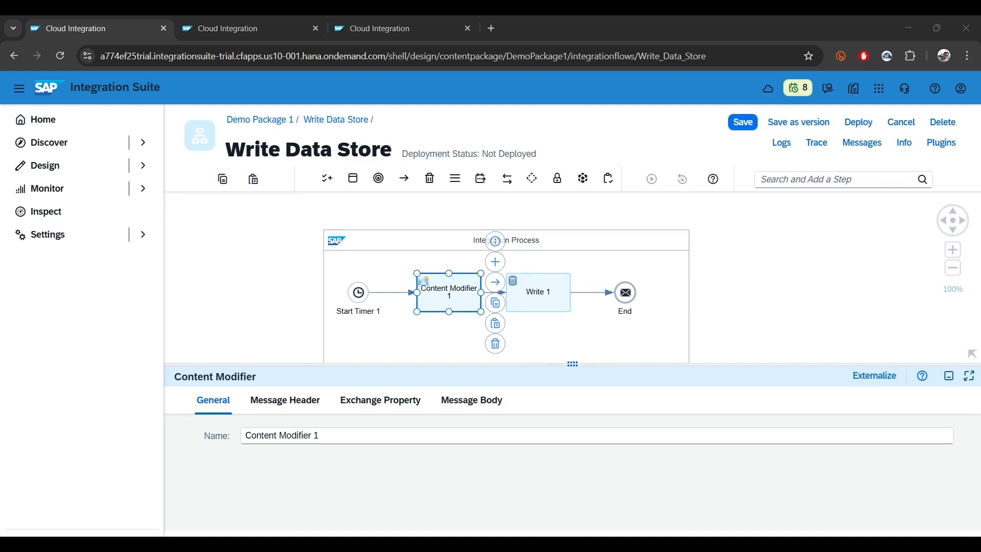
Set the Content Modifier's message body type to Expression and enlarge its properties area
click(487, 406)
click(337, 435)
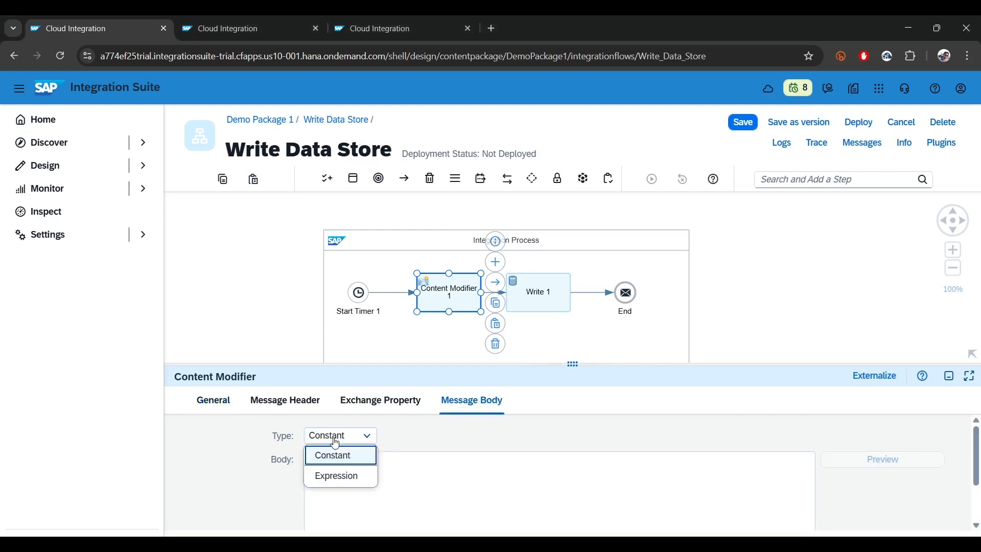
click(337, 473)
drag(573, 364, 572, 244)
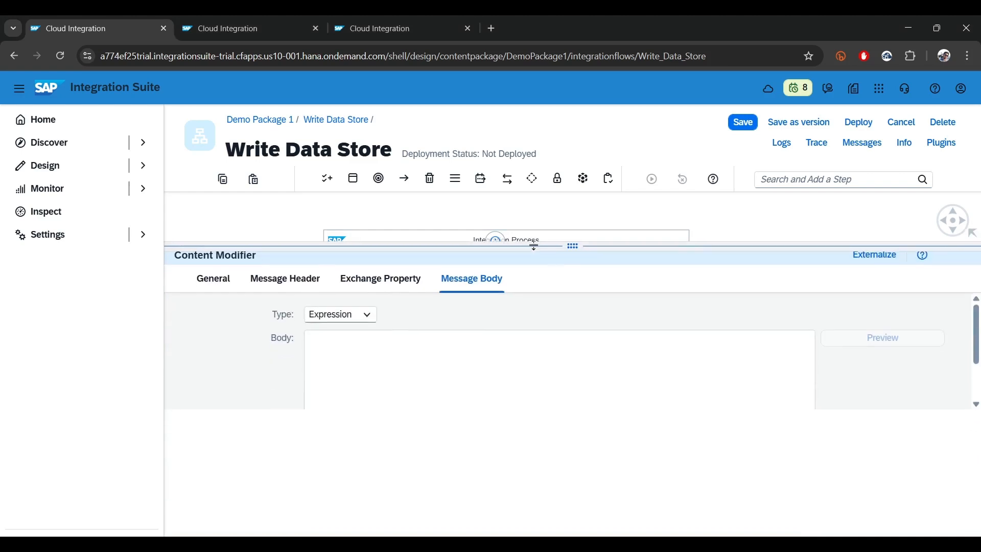
Enter a <log> element in the message body containing <timestamp>${date:now:yyyy-MM-dd'T'HH:mm:ss}</timestamp>
click(396, 372)
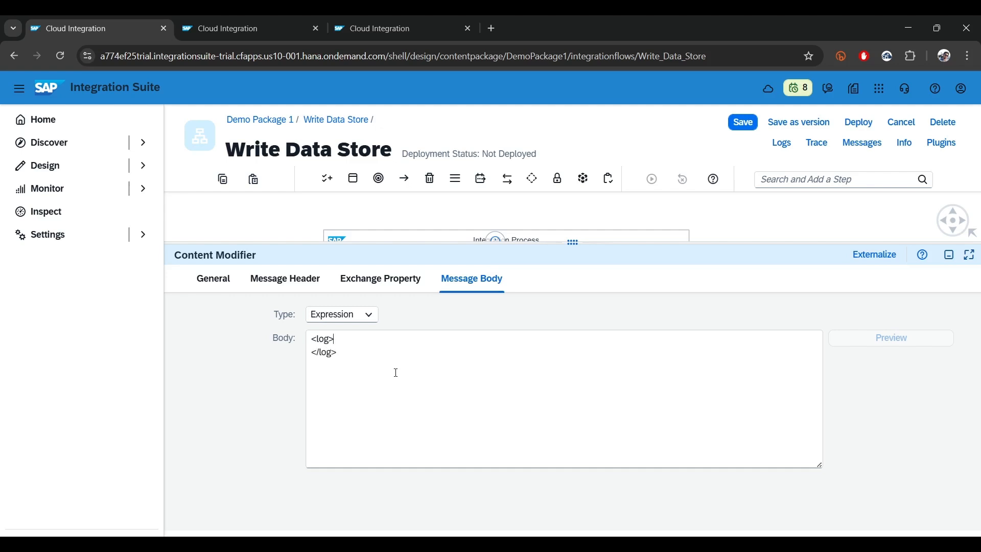
key(Return)
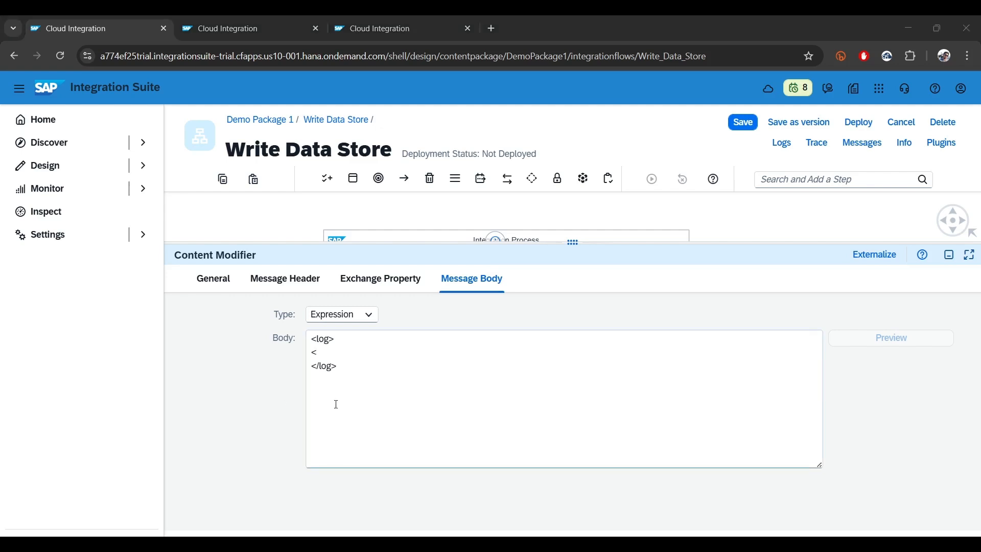
drag(329, 349, 295, 349)
text(<timestamp>${date:now:yyyy-MM-dd'T'HH:mm:ss}</timestamp>)
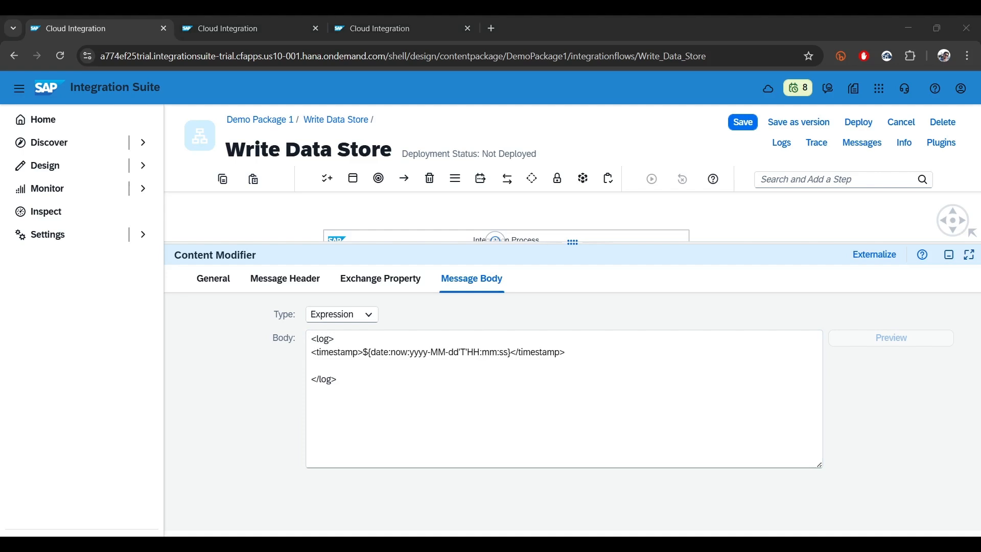
Add <msg>Some Message</msg> below the timestamp in the message body and bring the flow diagram back into view
click(360, 355)
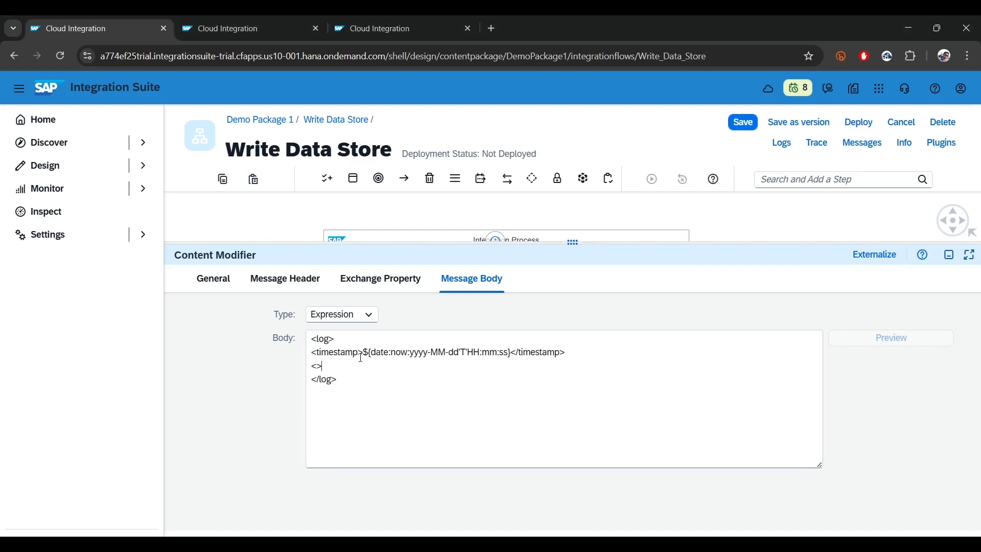
text(ms)
key(shift+Left)
key(shift+Left)
key(shift+Left)
key(shift+Left)
key(ctrl+c)
key(Right)
key(ctrl+v)
text(/)
text(Some Mess)
text(age)
drag(381, 440, 206, 300)
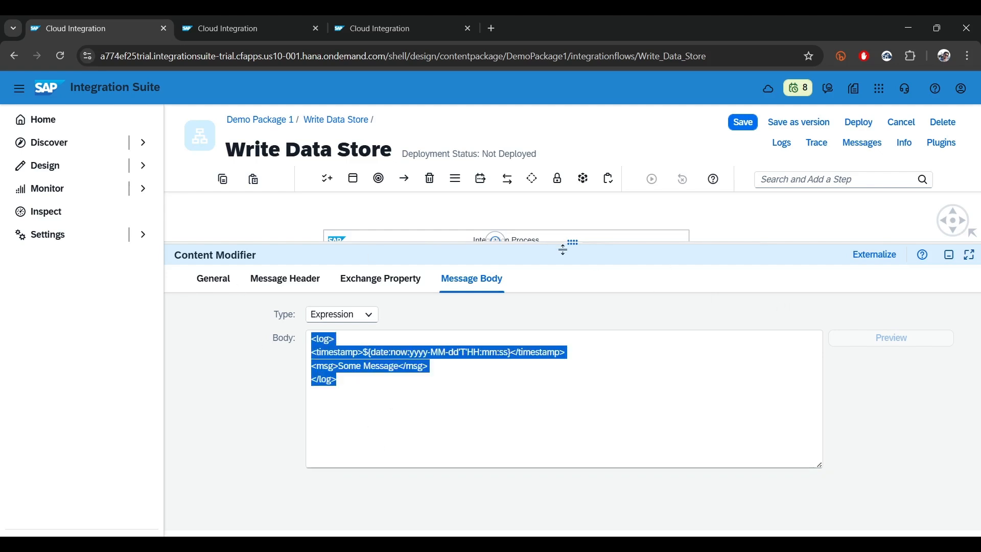
drag(563, 250, 563, 329)
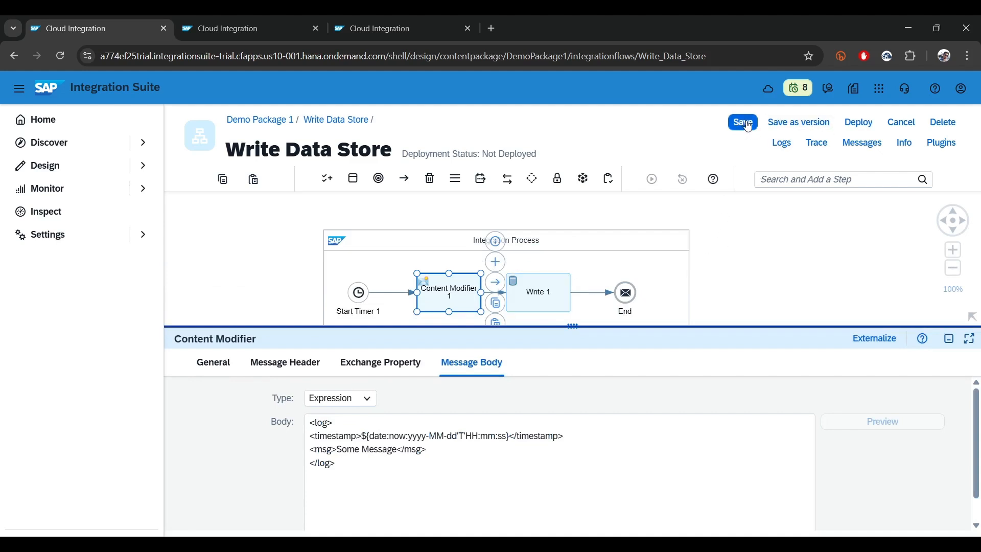
Activate tracing for the flow, then save and deploy it on the Cloud Integration runtime profile
click(815, 147)
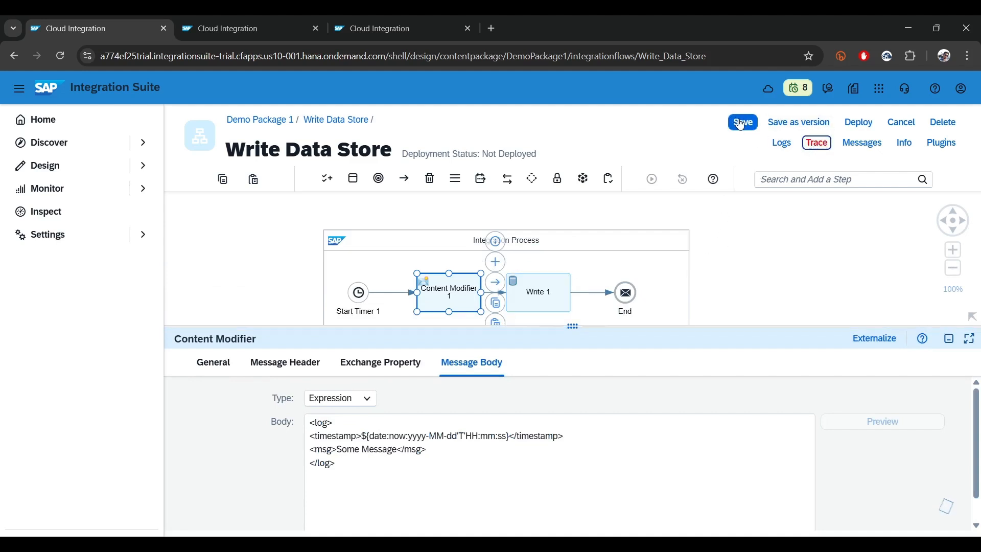
click(859, 123)
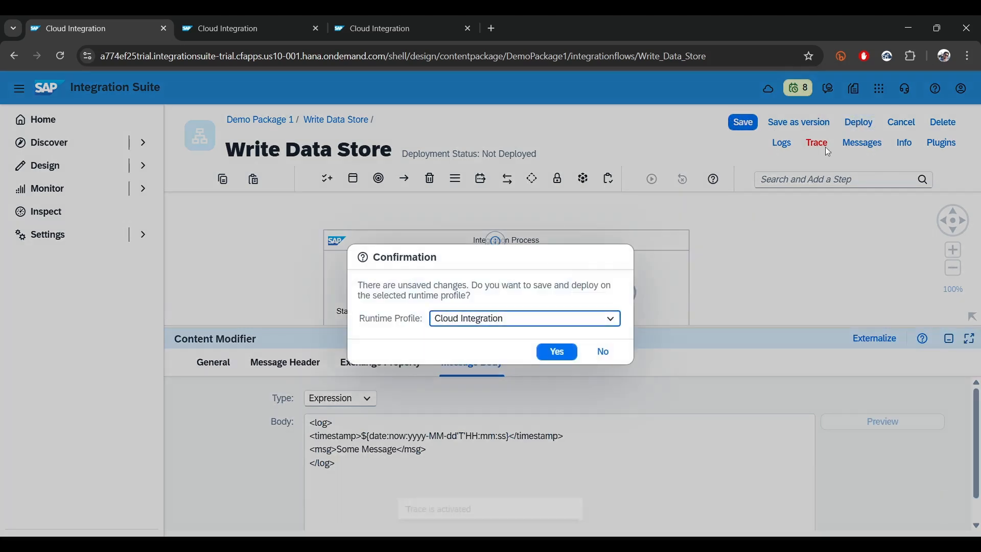
click(556, 350)
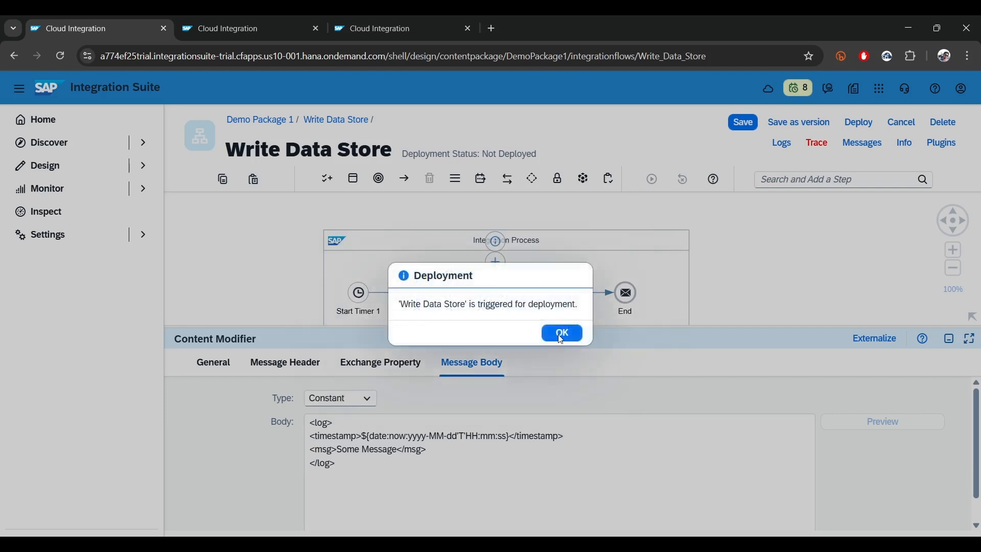
click(561, 333)
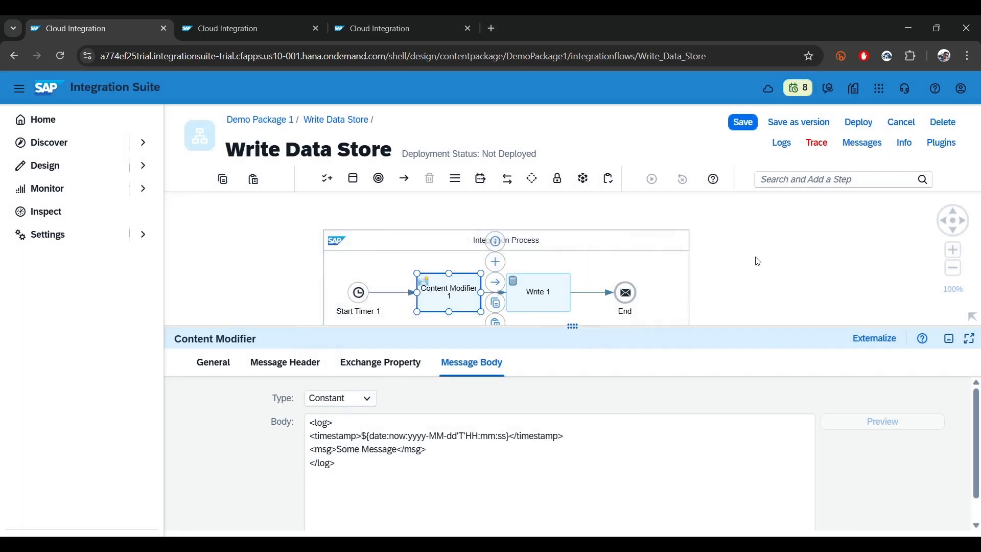
Review the deployment status details of the Write Data Store flow
click(758, 262)
click(756, 374)
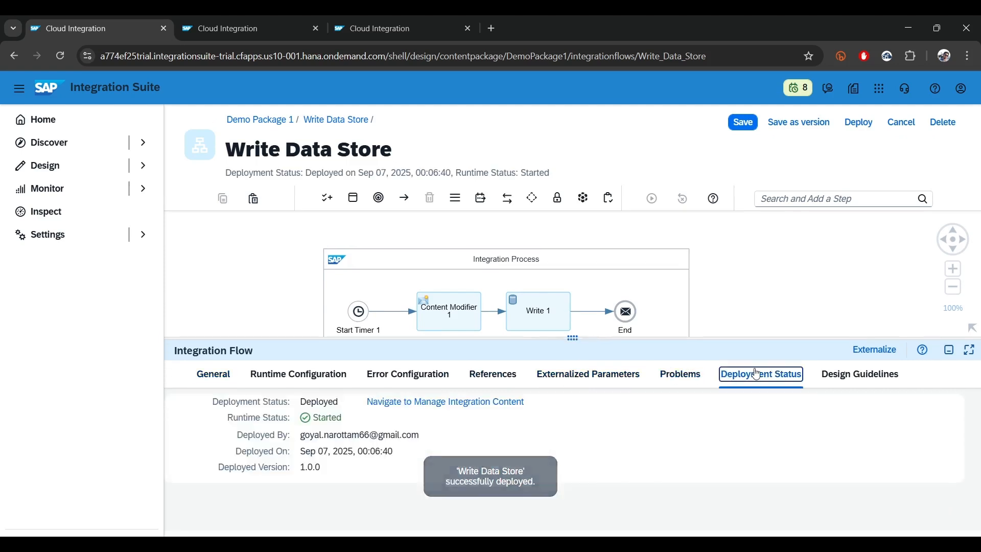
drag(255, 401, 484, 473)
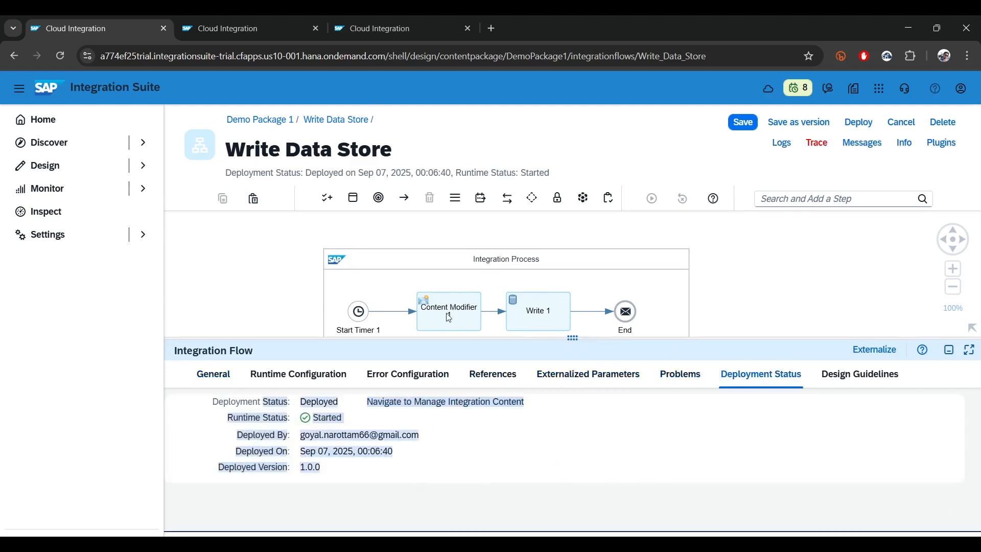
Refresh the deployed integration content list and inspect the Write Data Store flow's status and log configuration
click(543, 312)
click(244, 17)
click(401, 21)
click(240, 28)
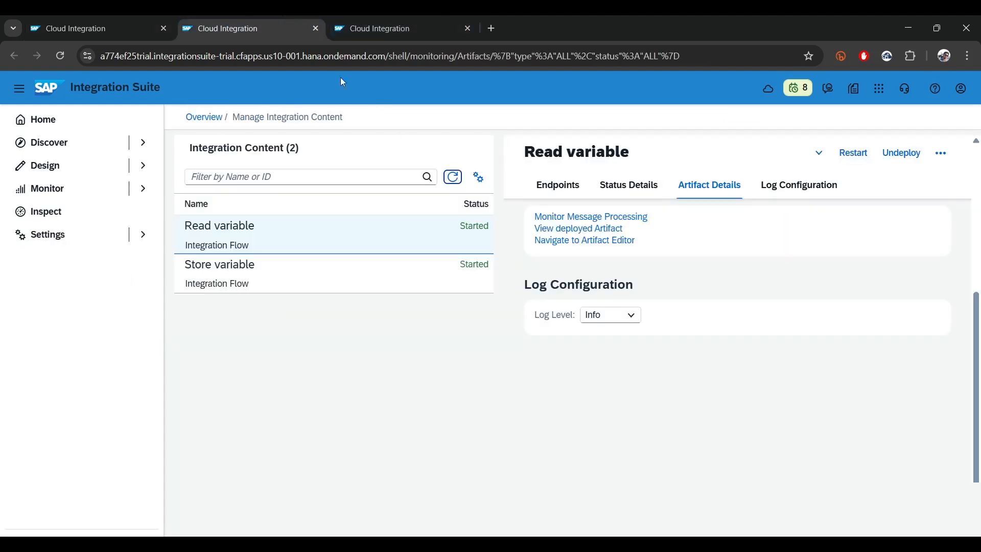
click(453, 177)
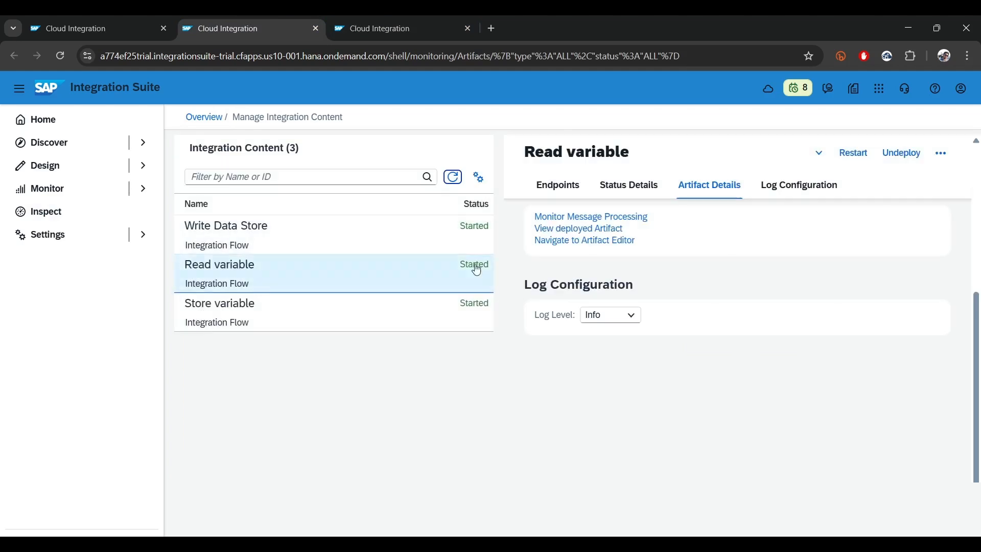
click(273, 229)
scroll(689, 379, down, 5)
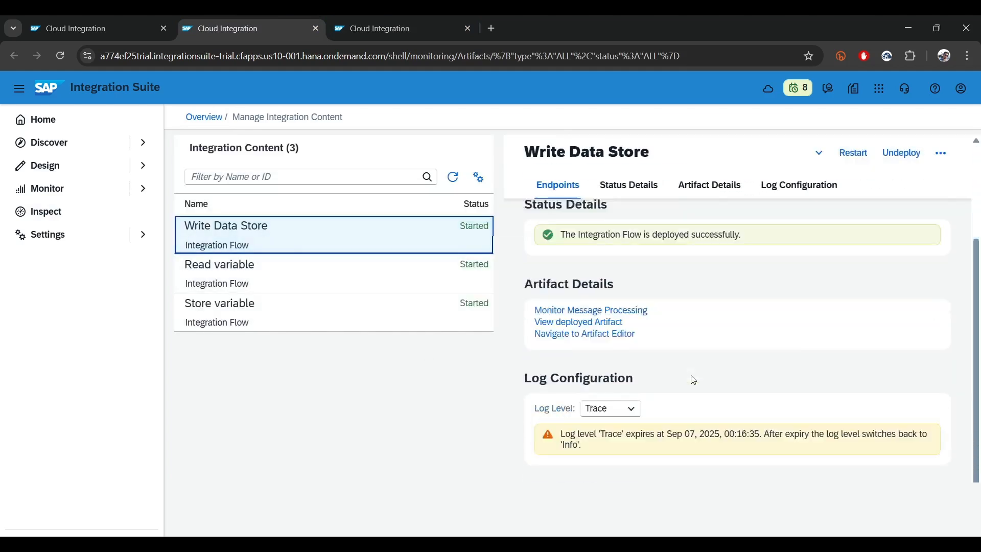
Refresh the Data Stores list and examine the entries of the local_ds data store
click(419, 20)
click(453, 152)
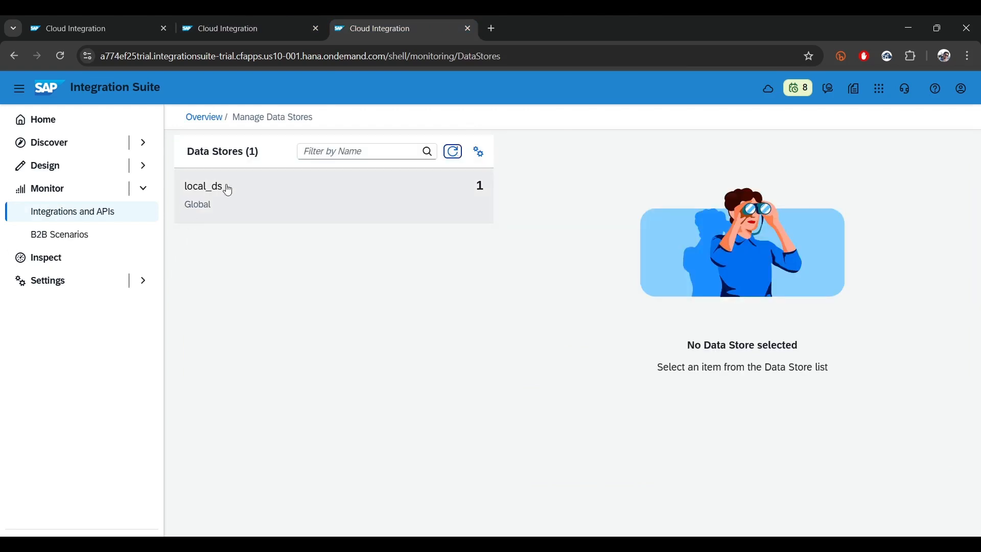
click(317, 203)
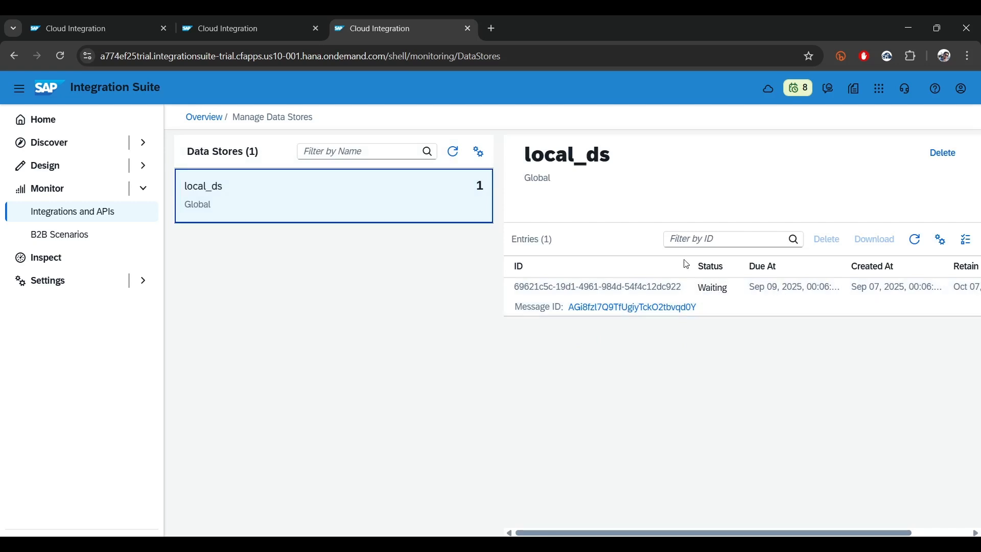
Return to the Write Data Store flow and deploy it again
click(274, 20)
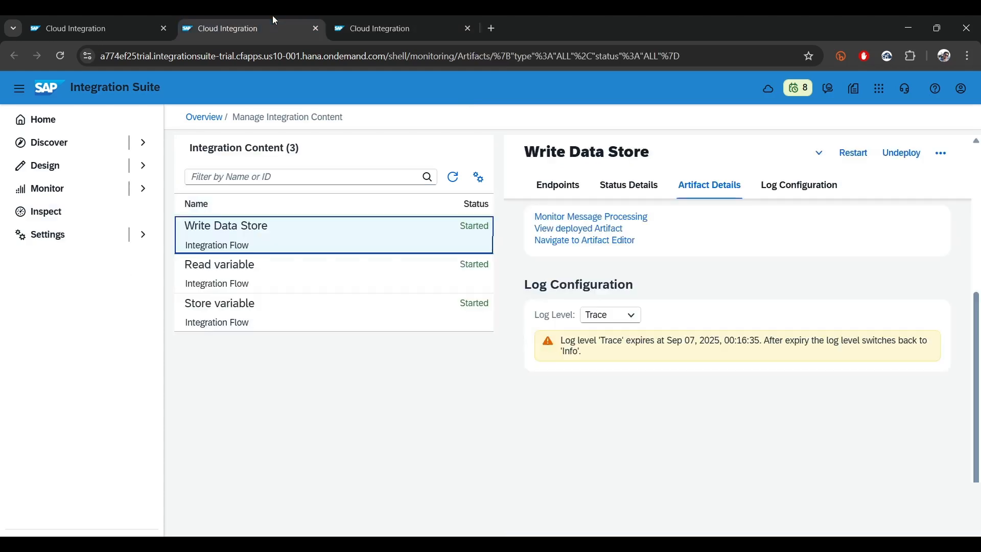
click(77, 17)
click(858, 122)
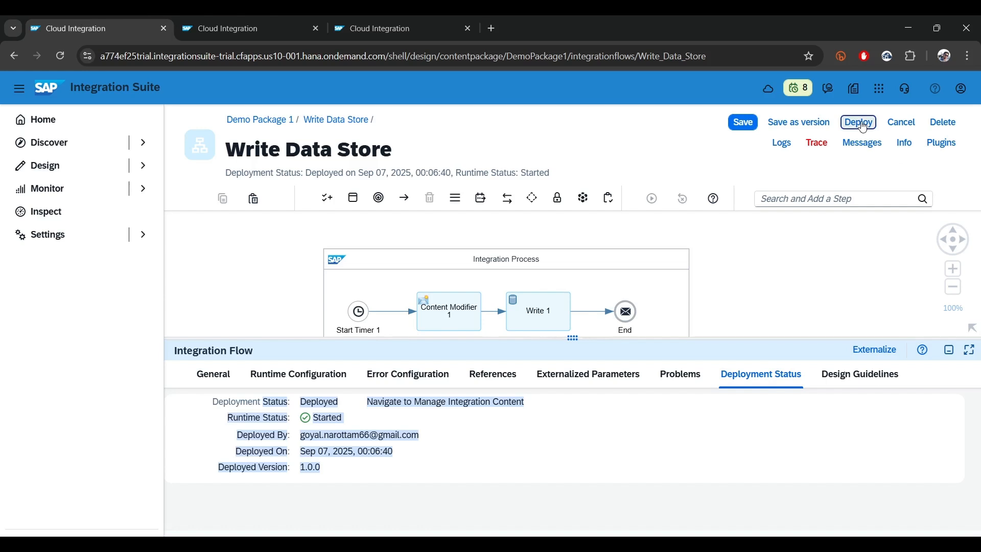
click(556, 347)
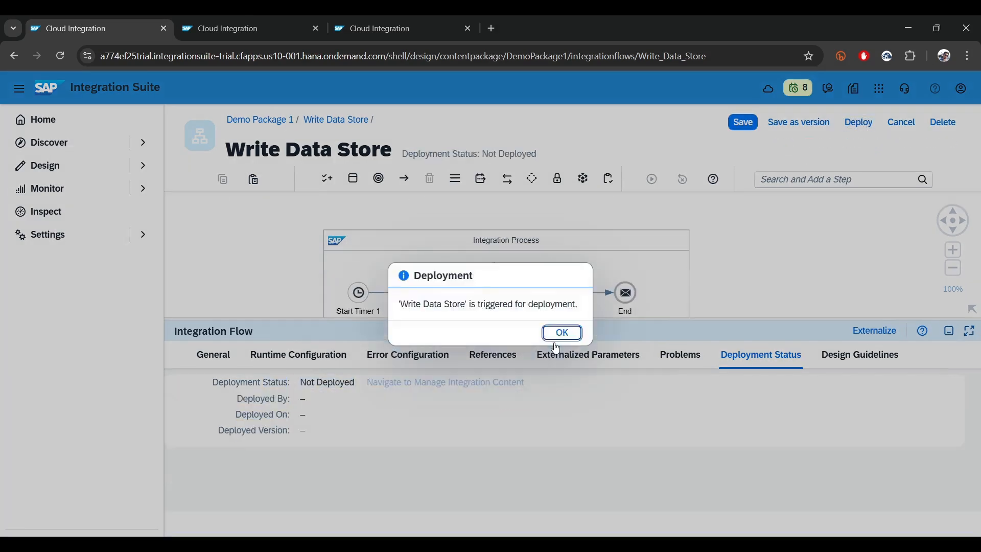
click(562, 337)
Refresh the Data Stores list to check the local_ds entry count, and return to the Write Data Store flow
click(375, 26)
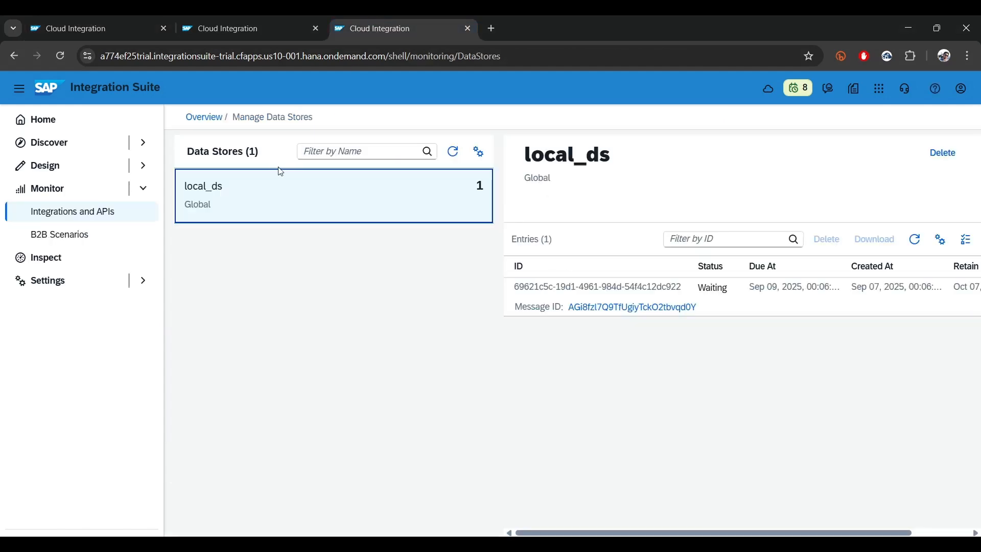
click(456, 154)
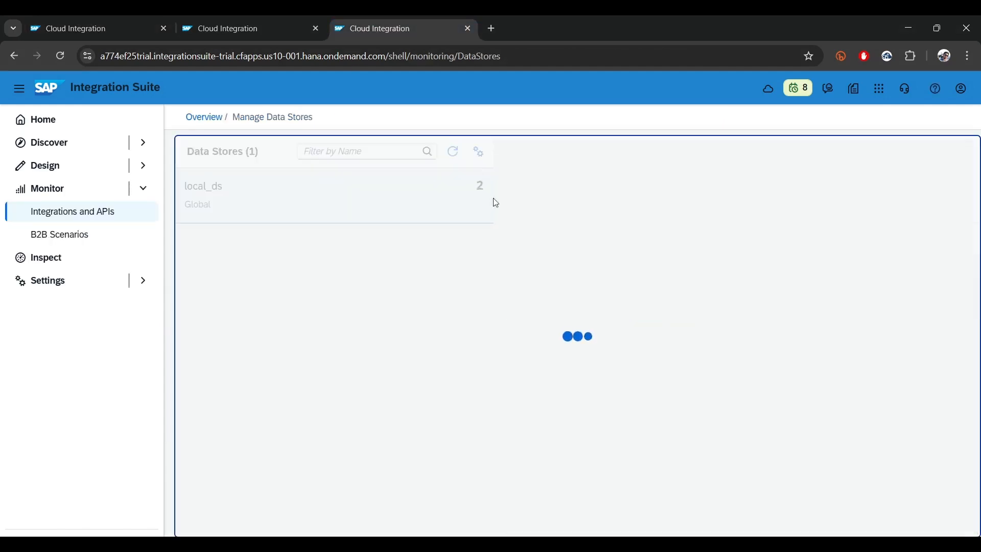
click(137, 21)
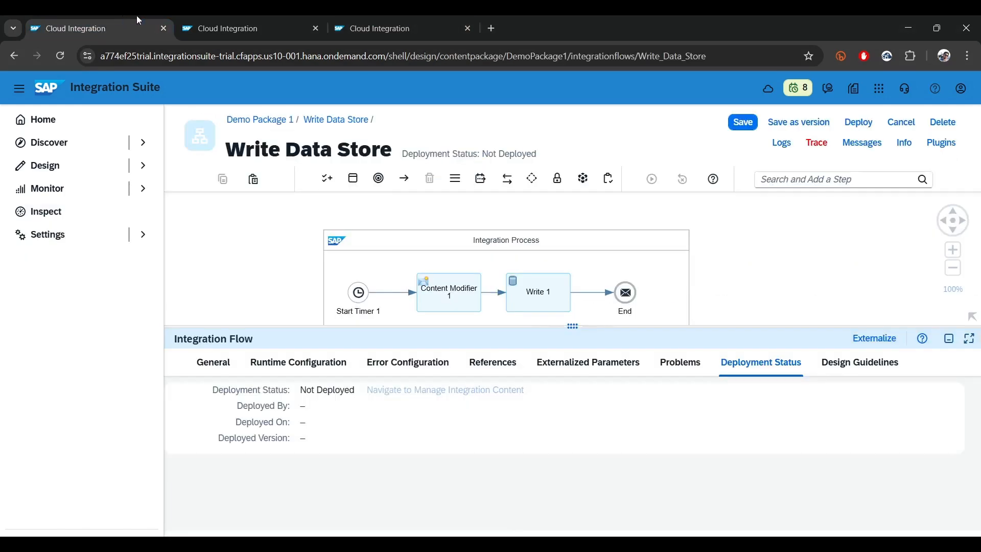
Deploy the Write Data Store flow two more times to write further entries to the data store
click(859, 122)
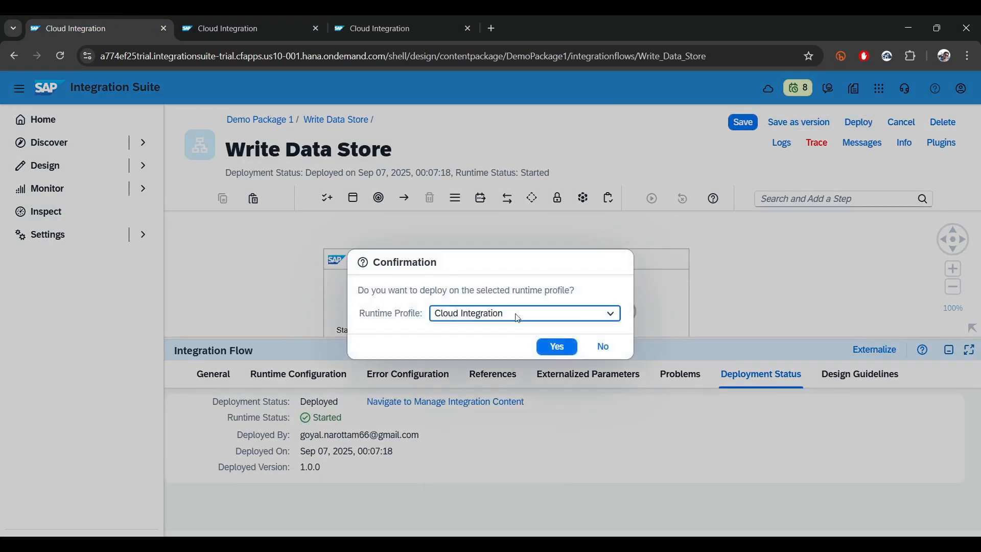
click(557, 346)
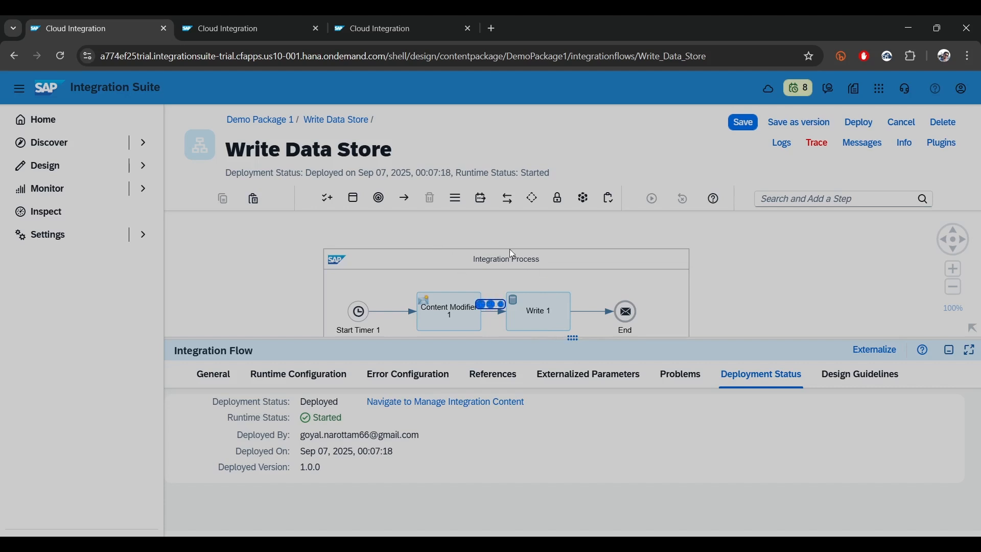
click(561, 334)
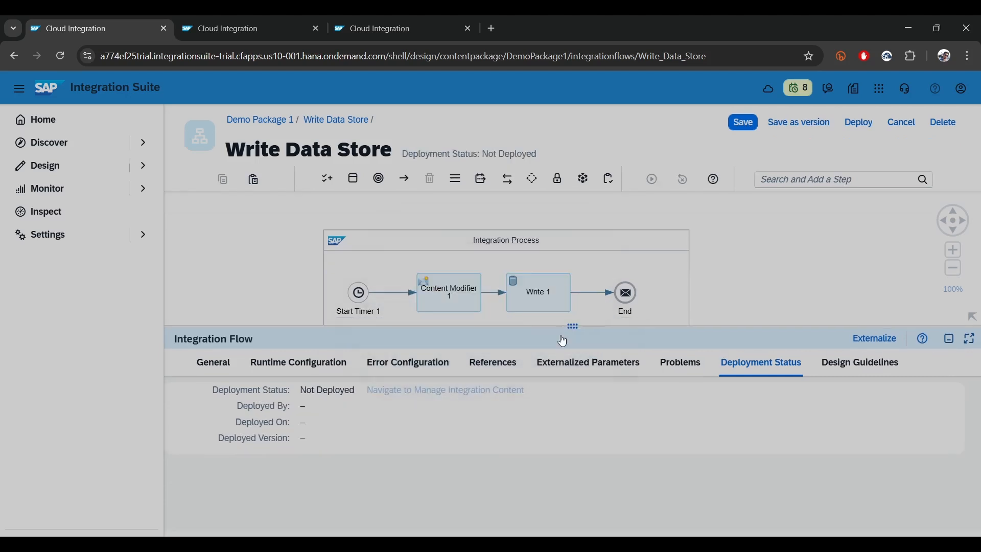
click(860, 125)
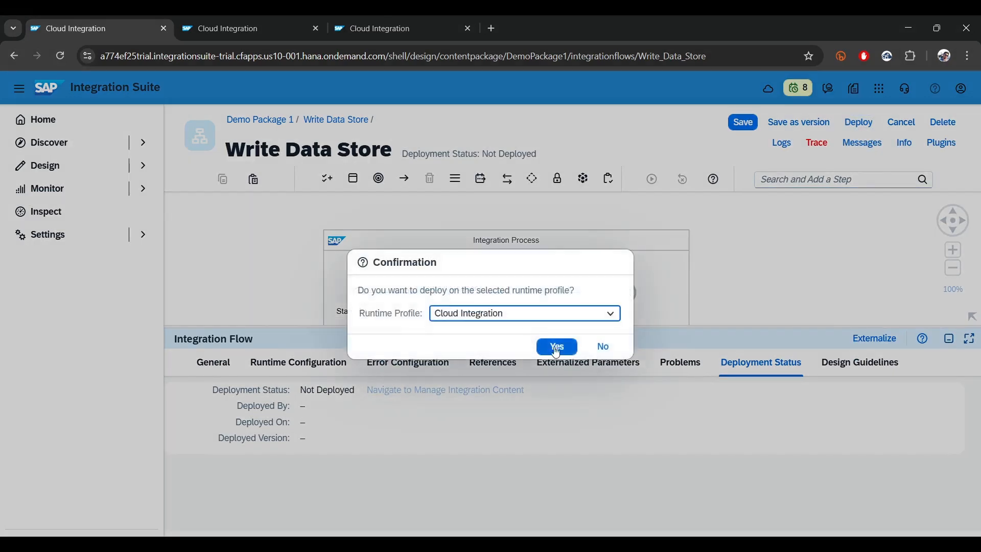
click(556, 345)
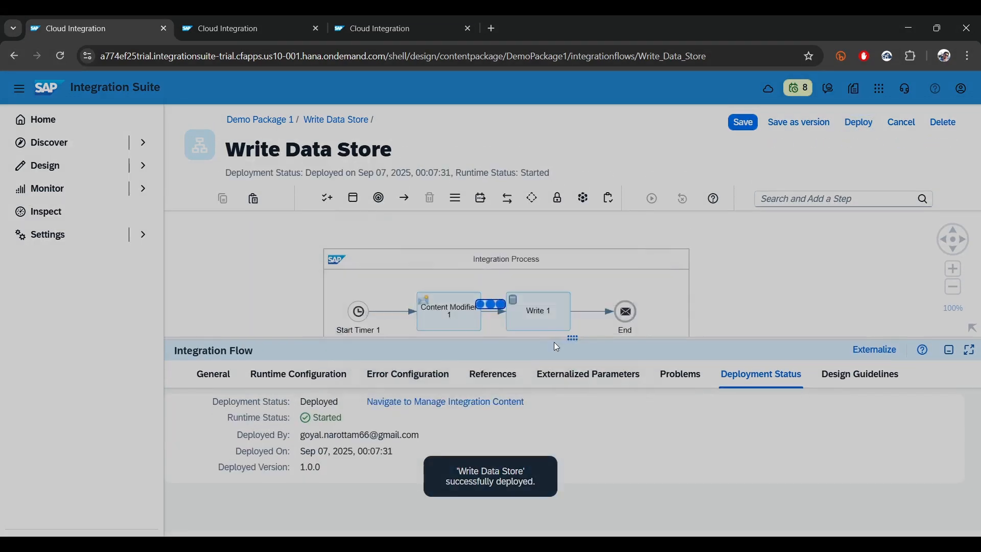
click(867, 125)
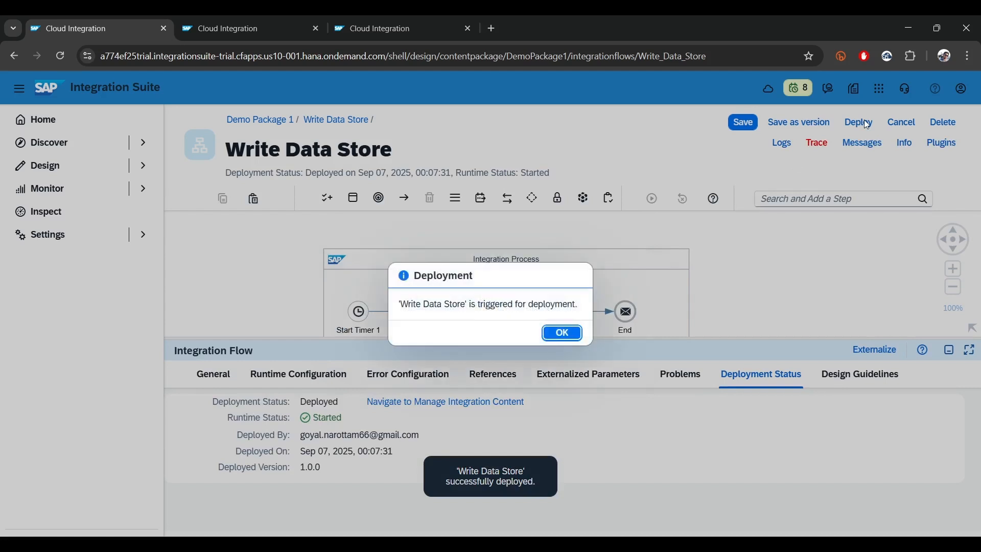
key(Return)
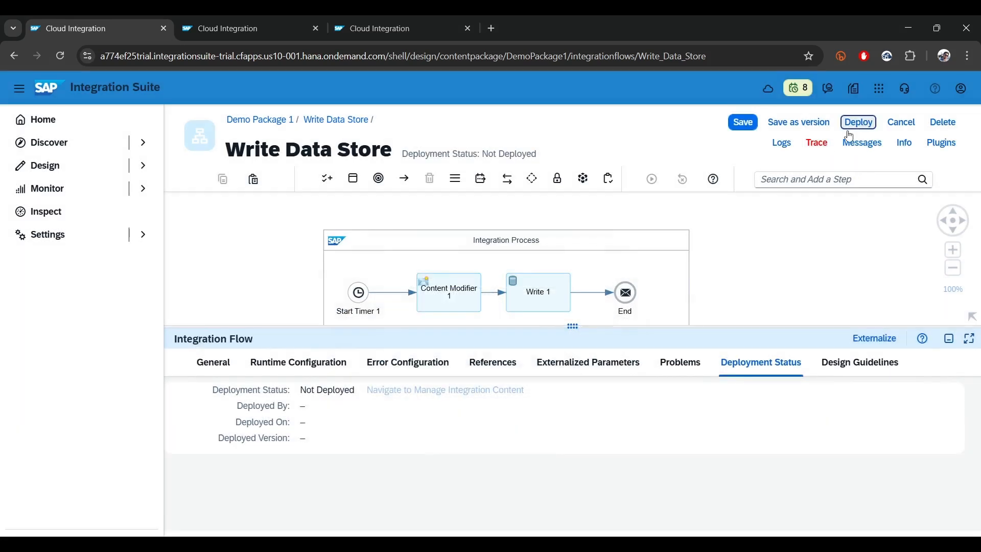
Deploy the Write Data Store flow once more and refresh the Data Stores list to check the local_ds entries
click(849, 134)
click(557, 348)
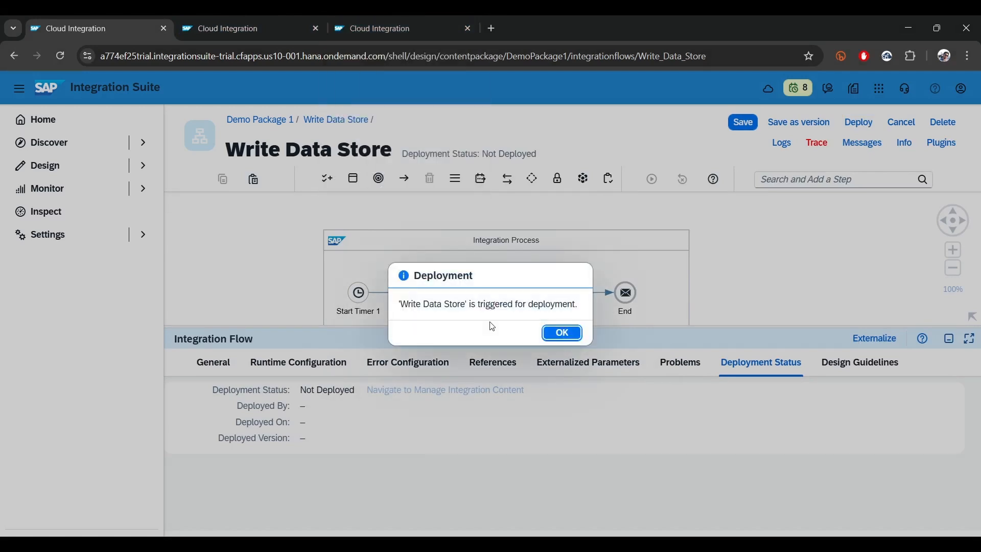
click(557, 332)
click(369, 18)
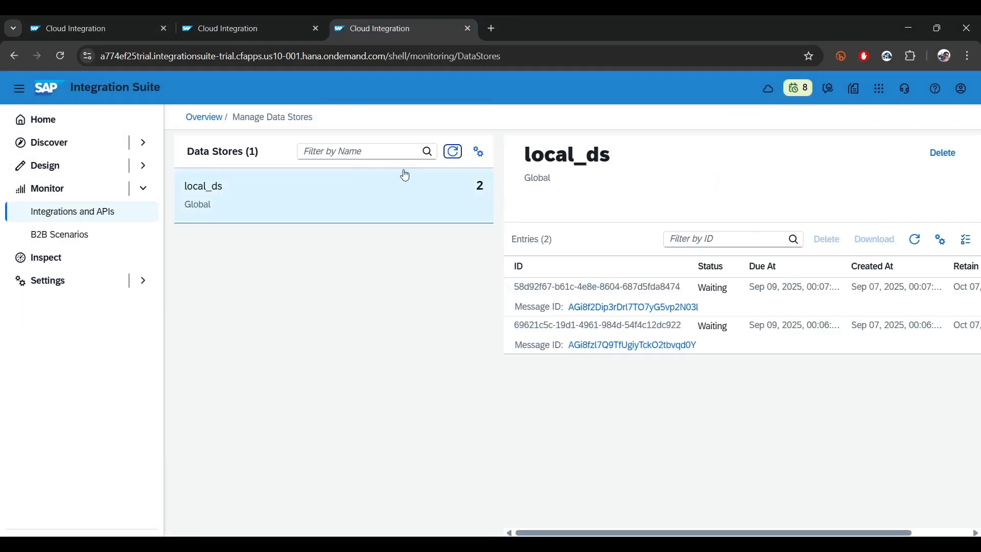
click(455, 152)
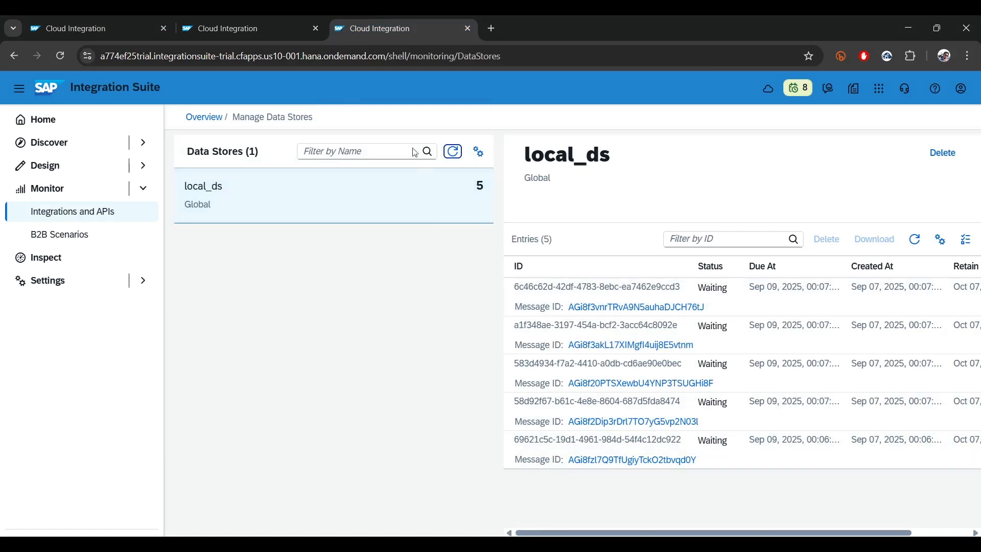
Create a new integration flow named Read data Store in Demo Package 1 and open it in the editor
click(256, 21)
click(119, 32)
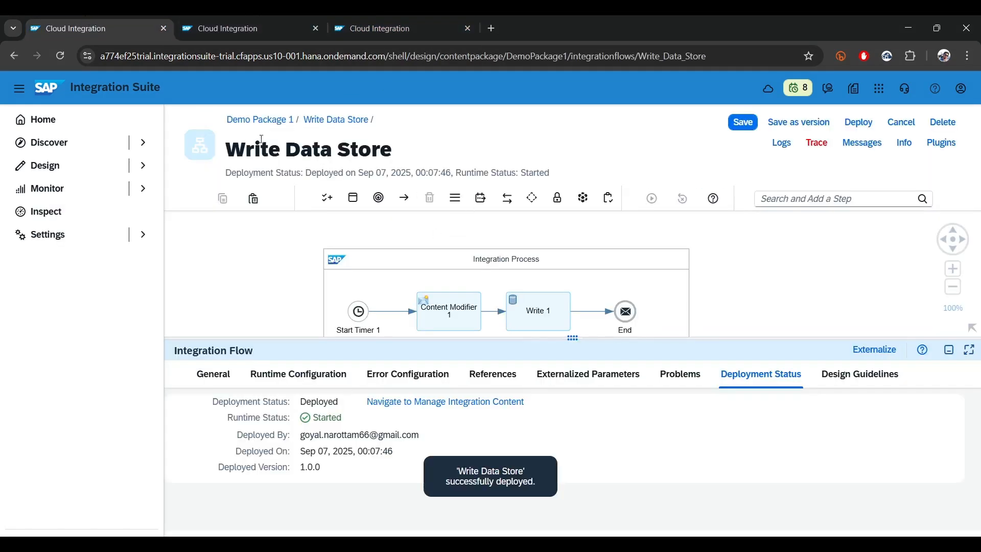
click(270, 120)
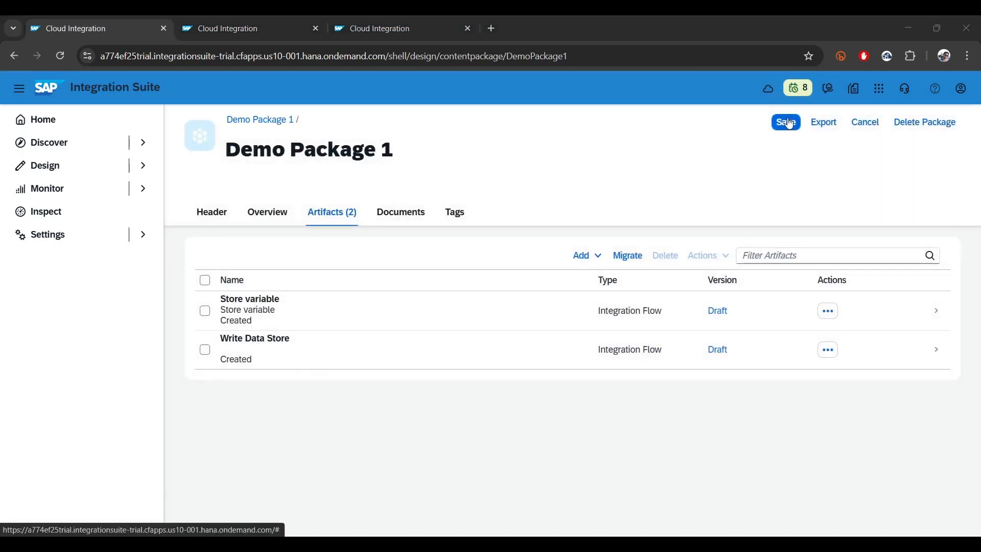
click(583, 256)
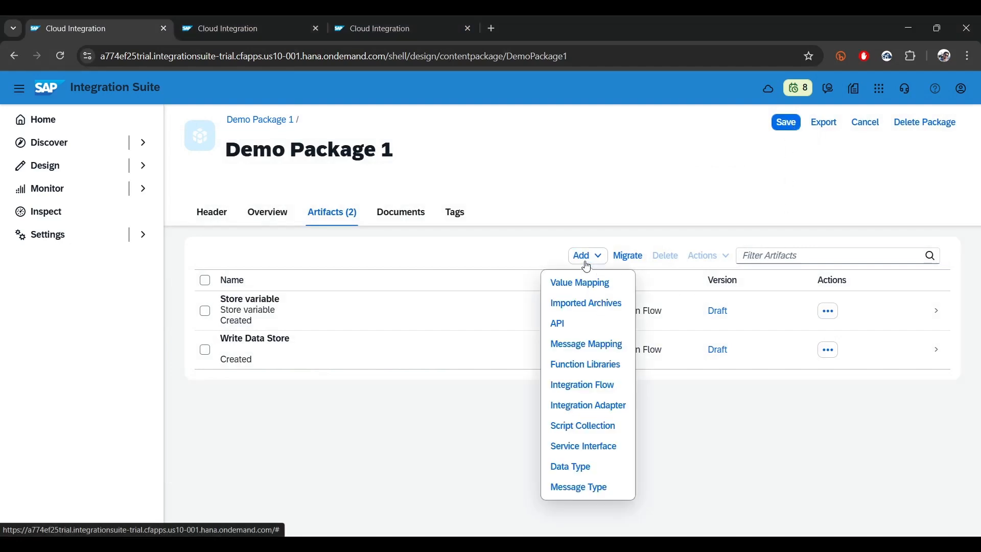
click(574, 387)
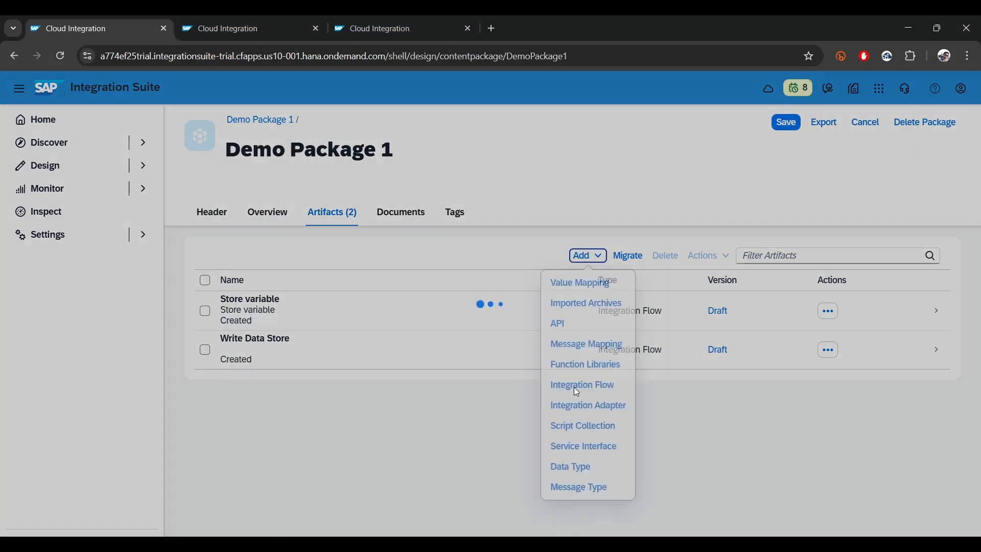
text(R)
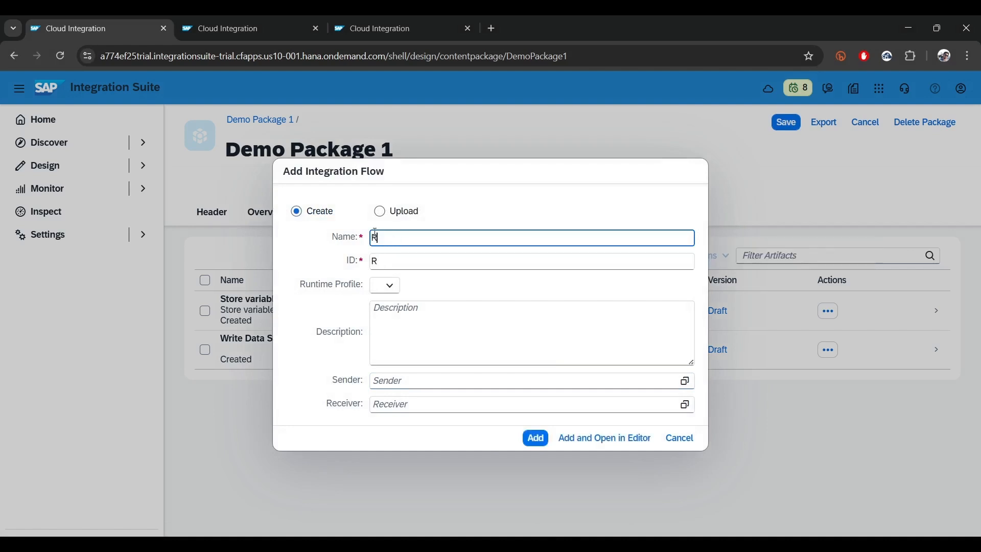
text(ead data)
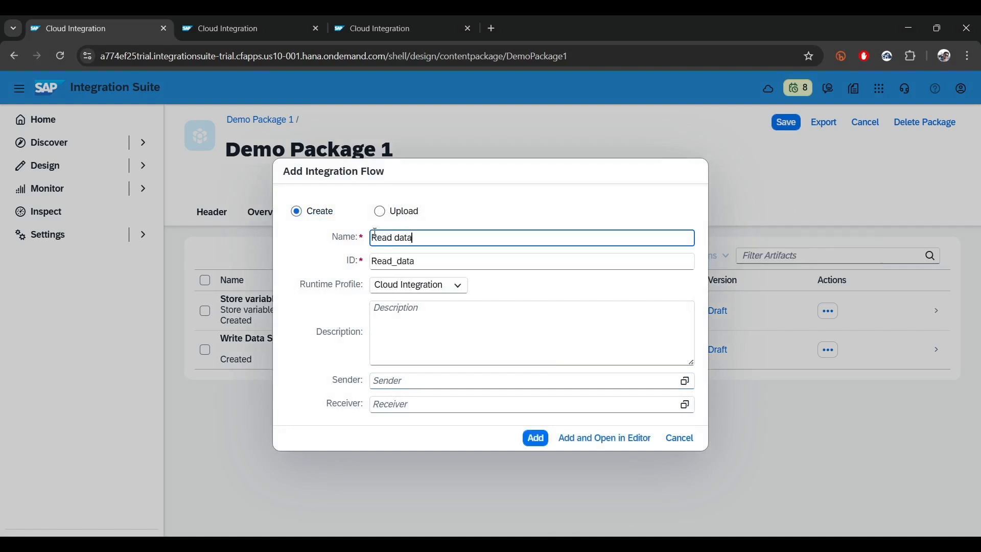
text( Store)
click(631, 440)
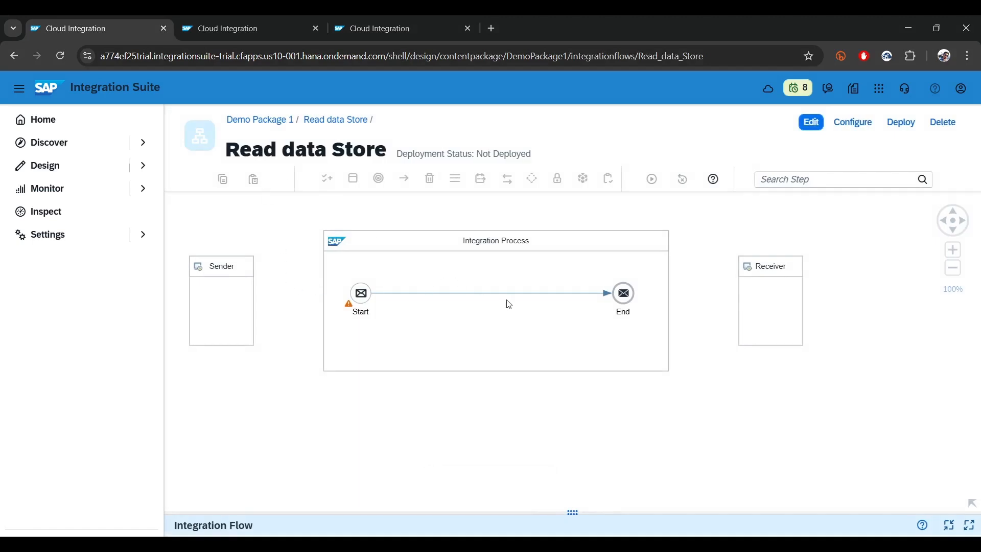
Put the Read data Store flow into edit mode and remove its Sender and Receiver participants
click(238, 274)
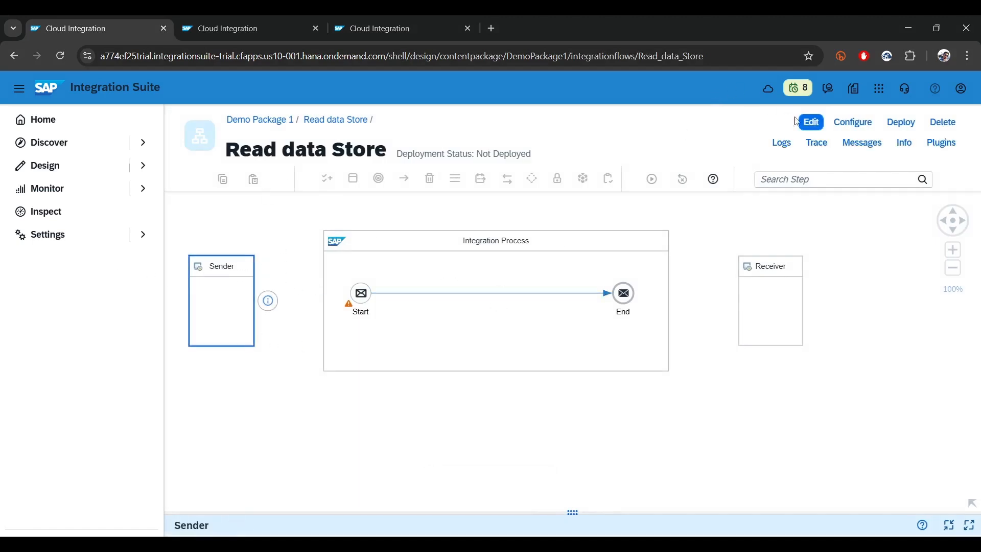
click(811, 122)
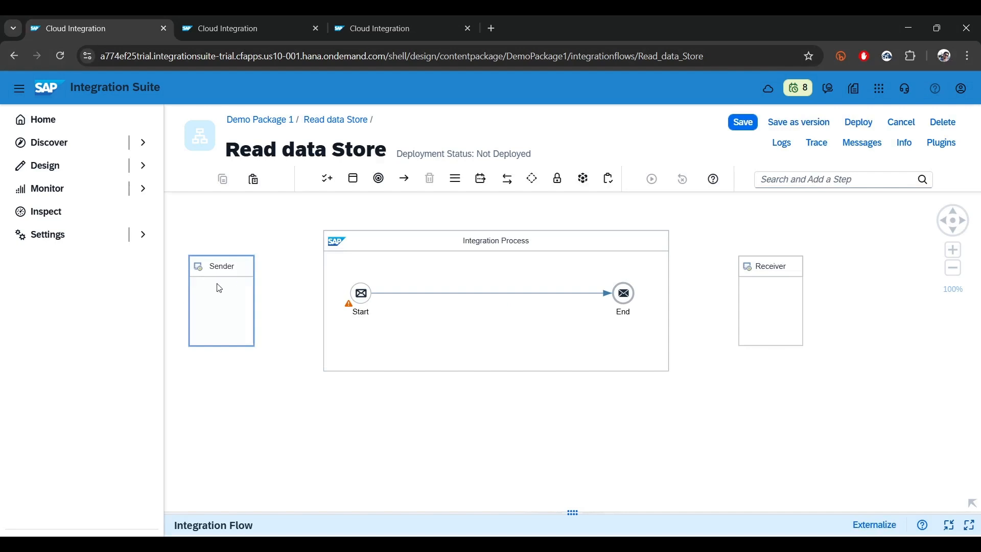
click(242, 292)
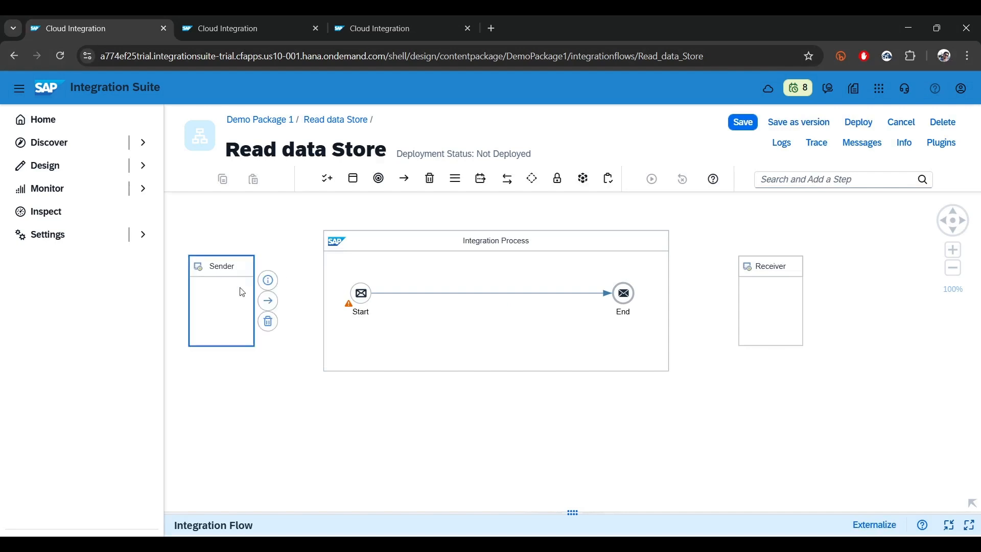
click(268, 322)
click(759, 274)
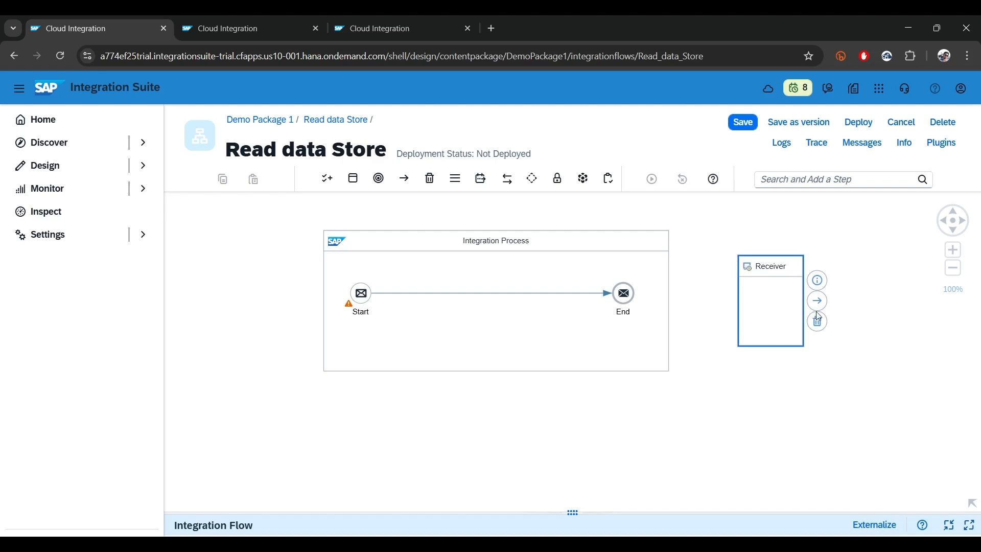
click(818, 323)
Replace the Start message event in the integration process with a Timer start event
click(362, 293)
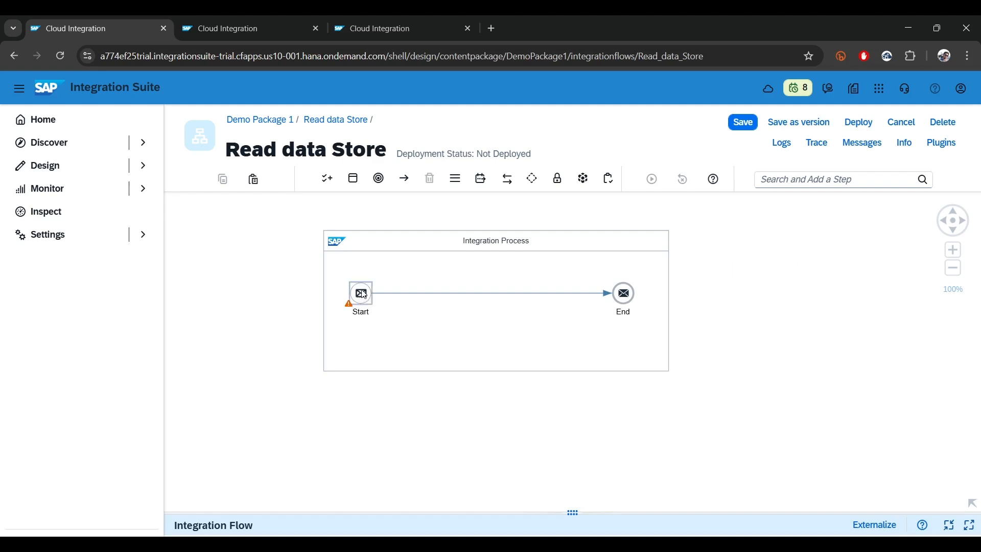
click(385, 351)
click(790, 179)
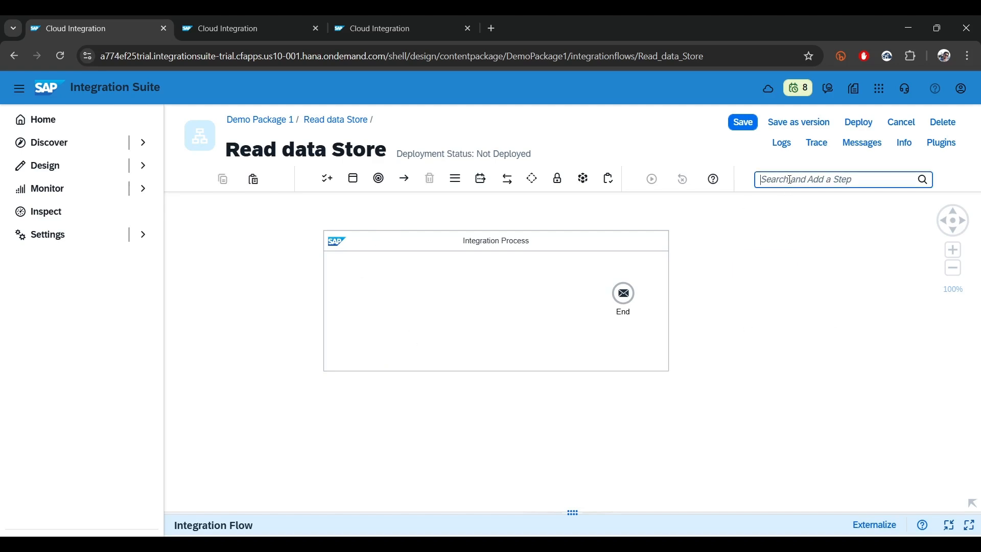
text(time)
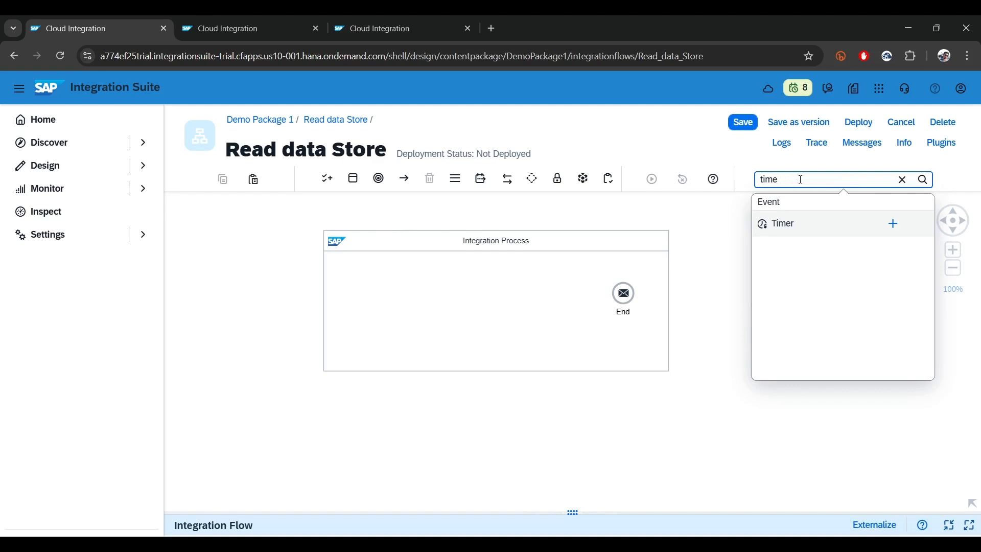
click(890, 223)
click(349, 292)
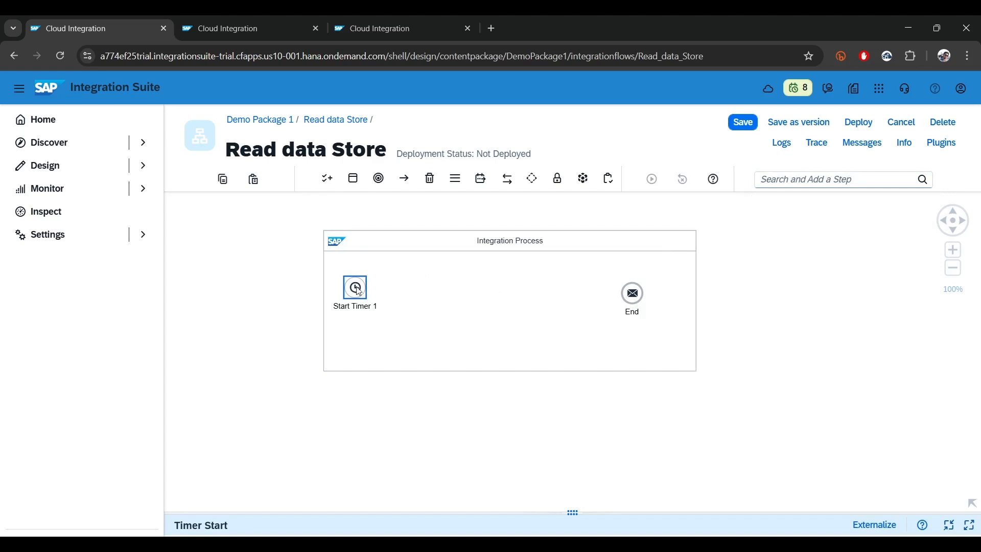
Connect the timer start event to the End event
click(310, 283)
click(360, 289)
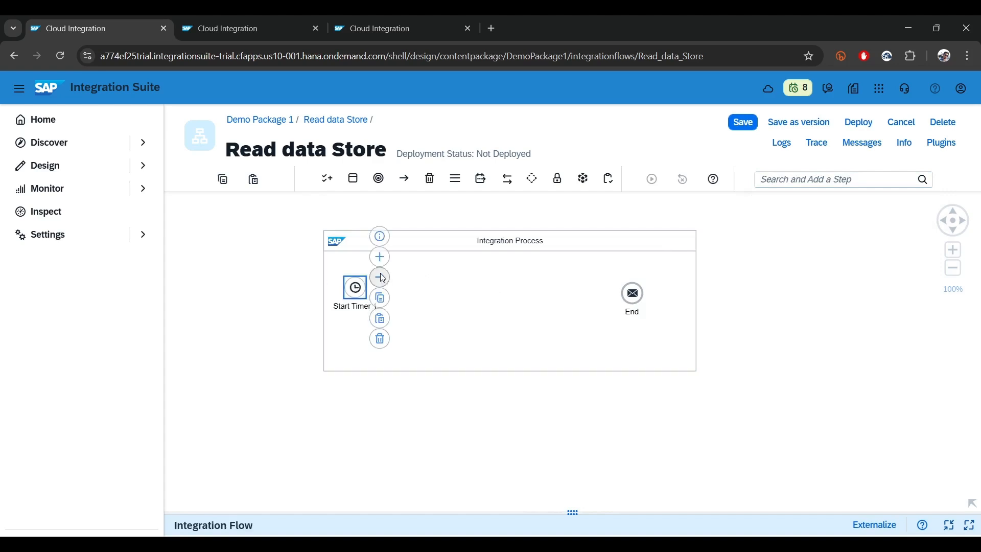
mouse_move(379, 278)
mouse_down()
mouse_move(653, 298)
mouse_move(634, 299)
mouse_up()
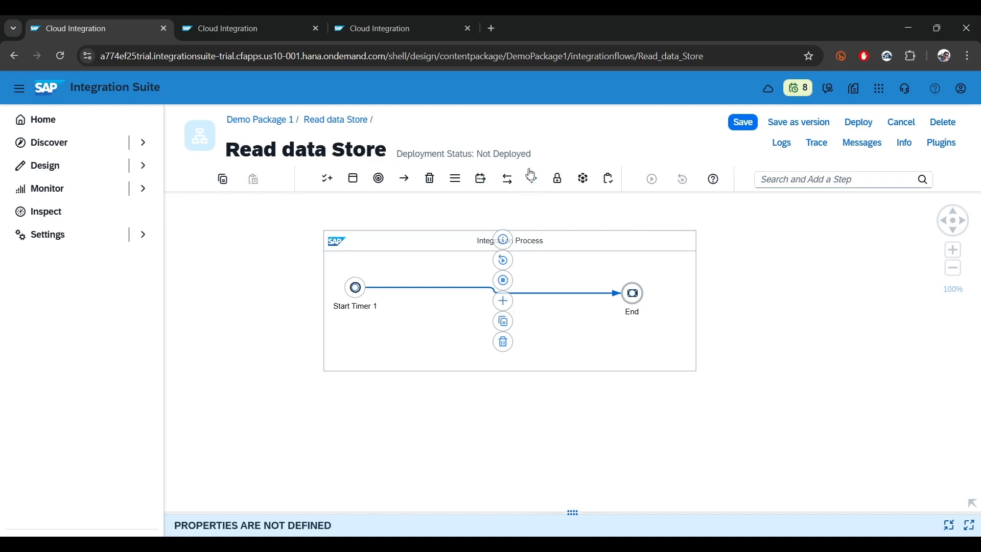
Insert a data store Select operation on the connection between the timer and the End event
click(823, 180)
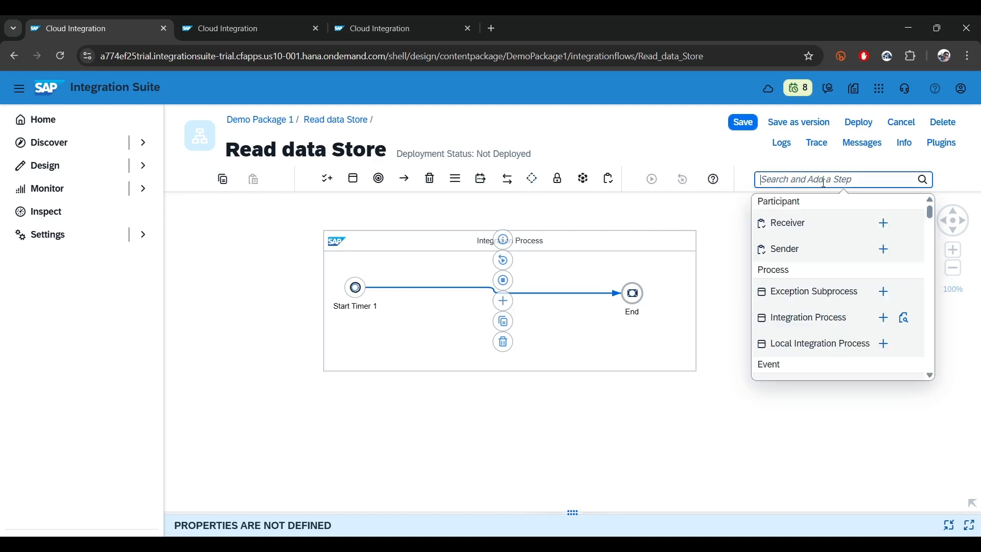
scroll(824, 329, down, 10)
scroll(826, 329, up, 1)
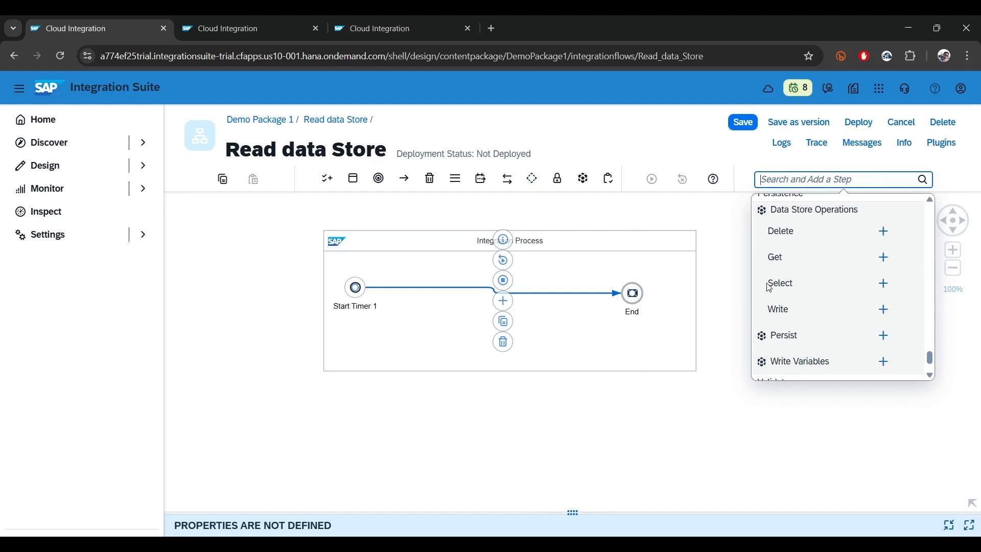
click(884, 285)
click(516, 294)
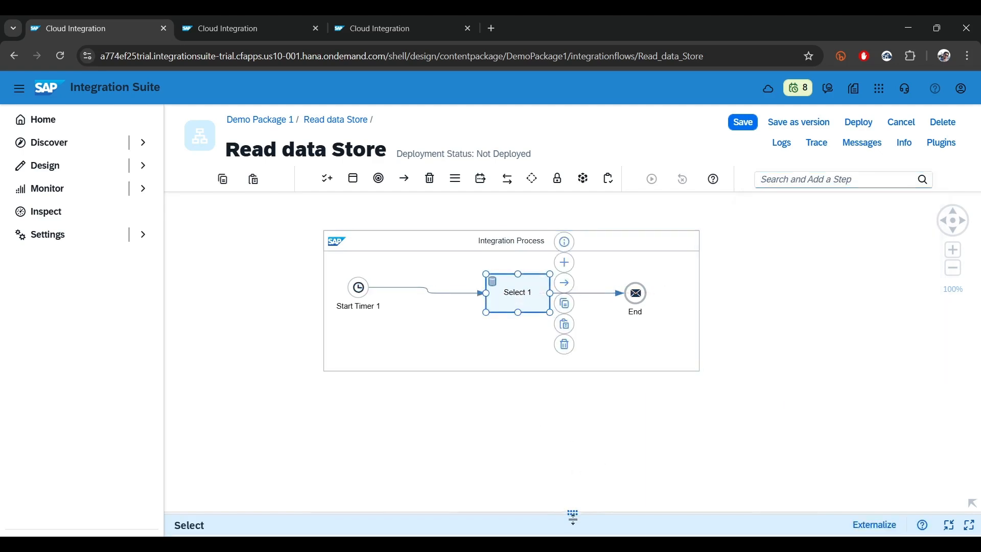
Set the Select step's Data Store Name to local_ds, copied from the Data Stores overview, and its Visibility to Global
drag(573, 512, 572, 276)
click(295, 309)
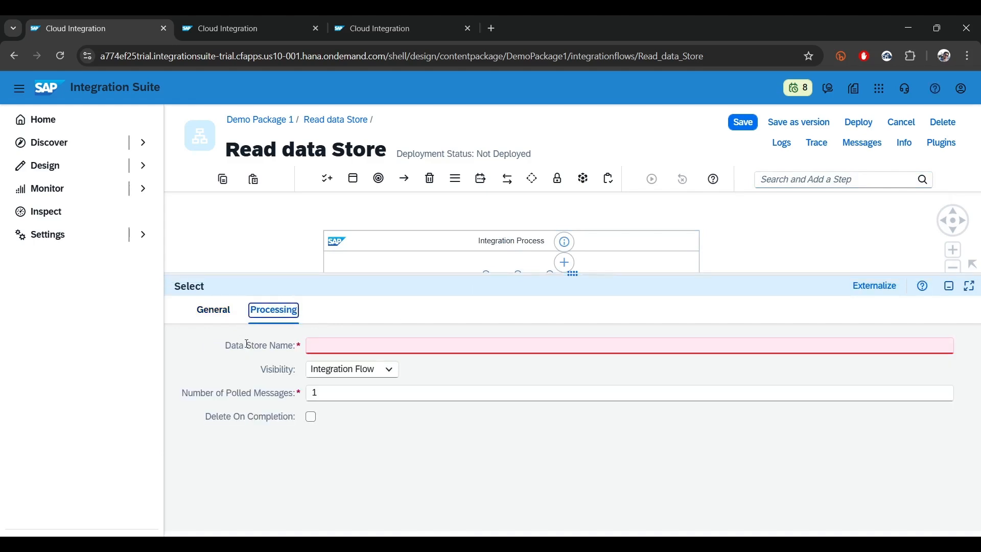
click(334, 342)
click(388, 15)
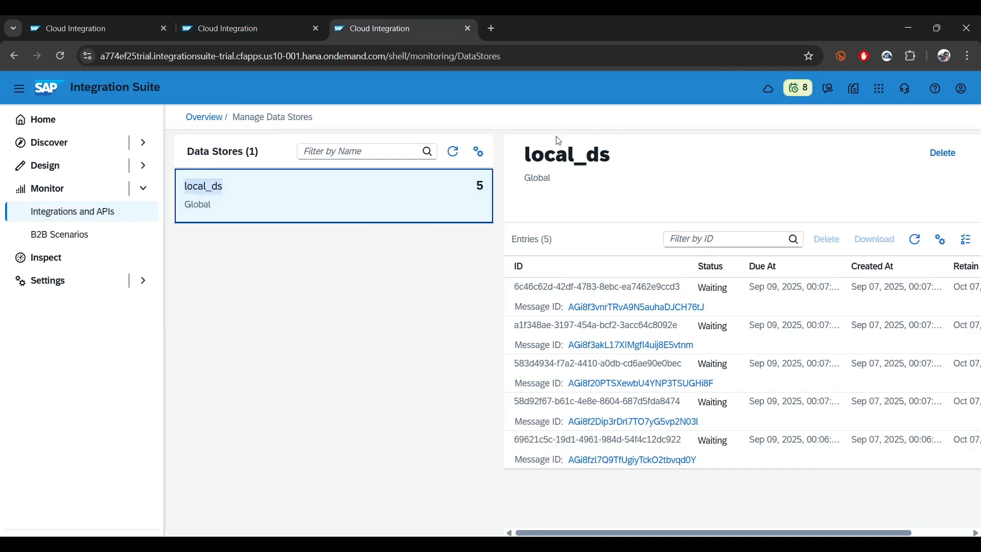
double_click(567, 154)
key(ctrl+c)
click(156, 21)
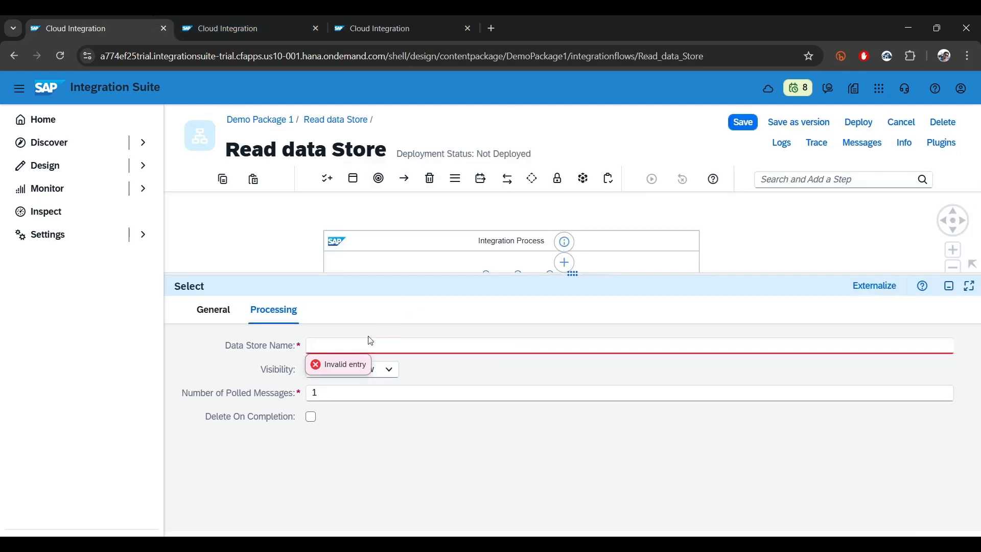
key(ctrl+v)
click(397, 476)
click(337, 372)
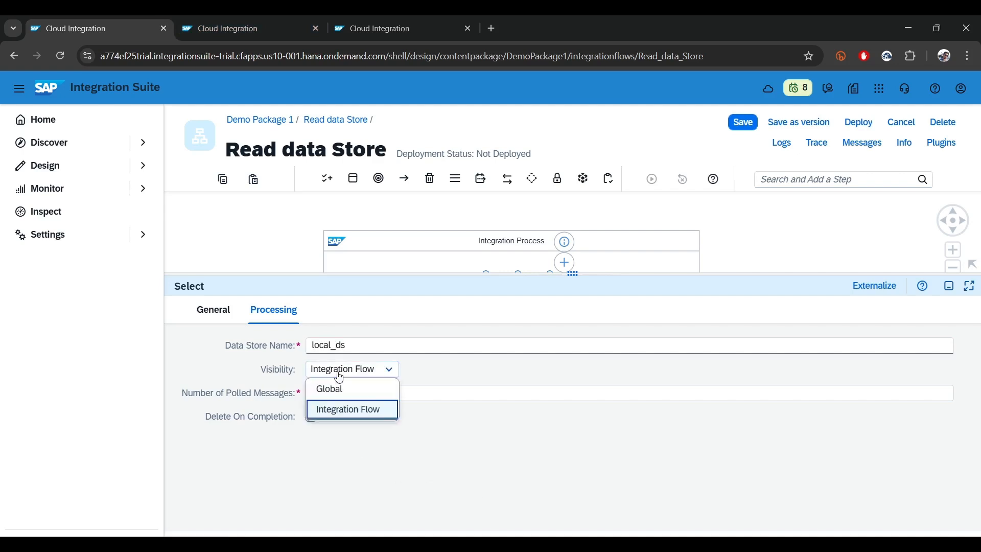
click(329, 386)
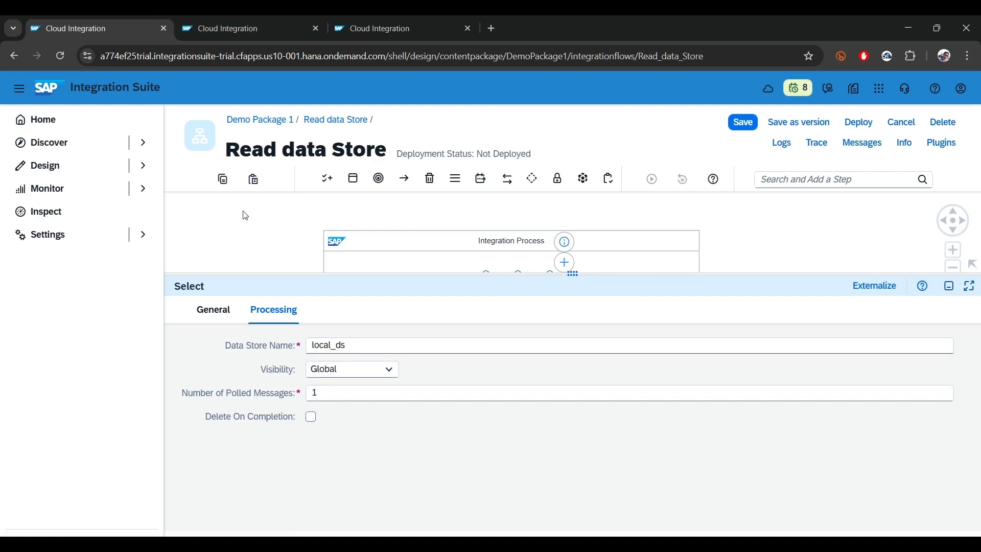
Try the Integration Flow visibility on the Select step and restore it to Global
click(346, 378)
click(337, 409)
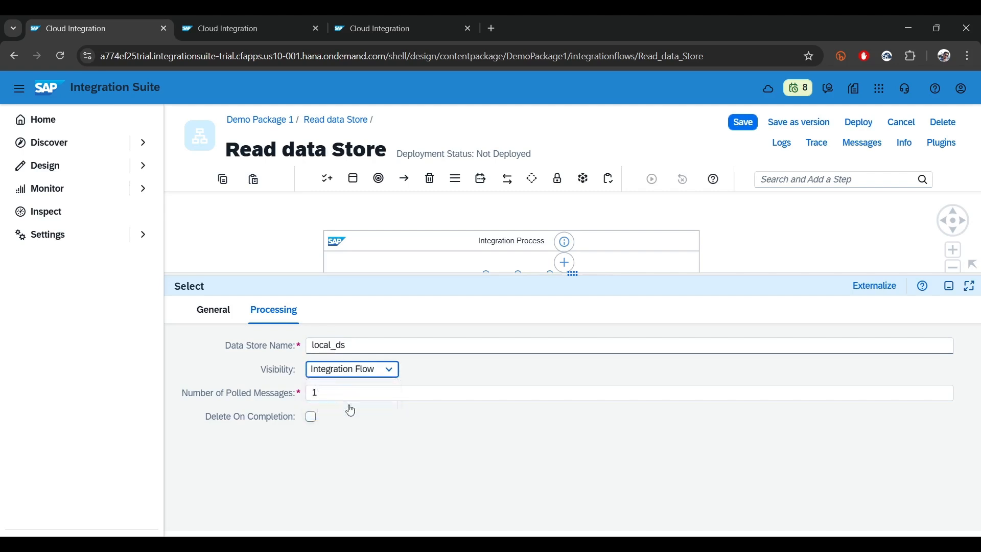
click(351, 376)
click(326, 386)
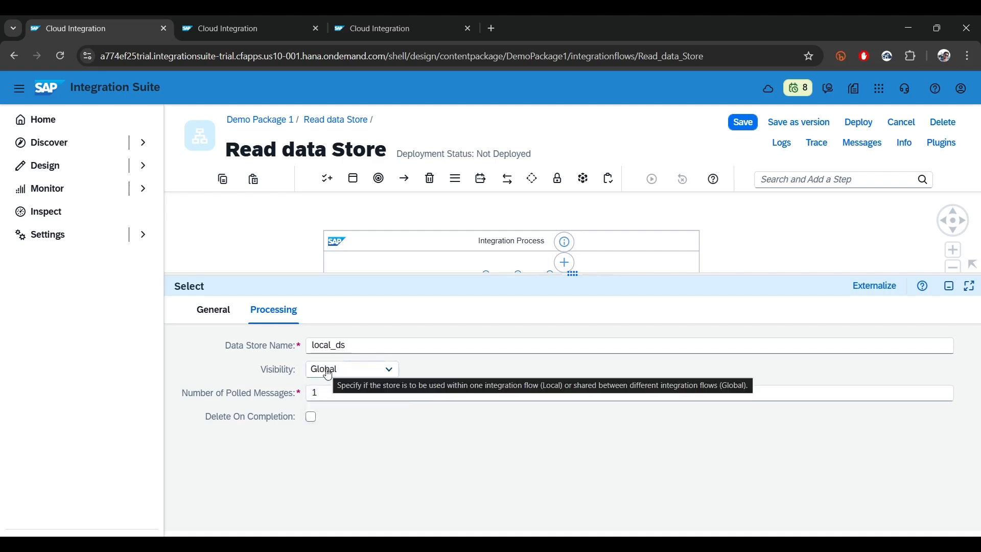
Examine the Number of Polled Messages and Delete On Completion settings of the Select step
key(Tab)
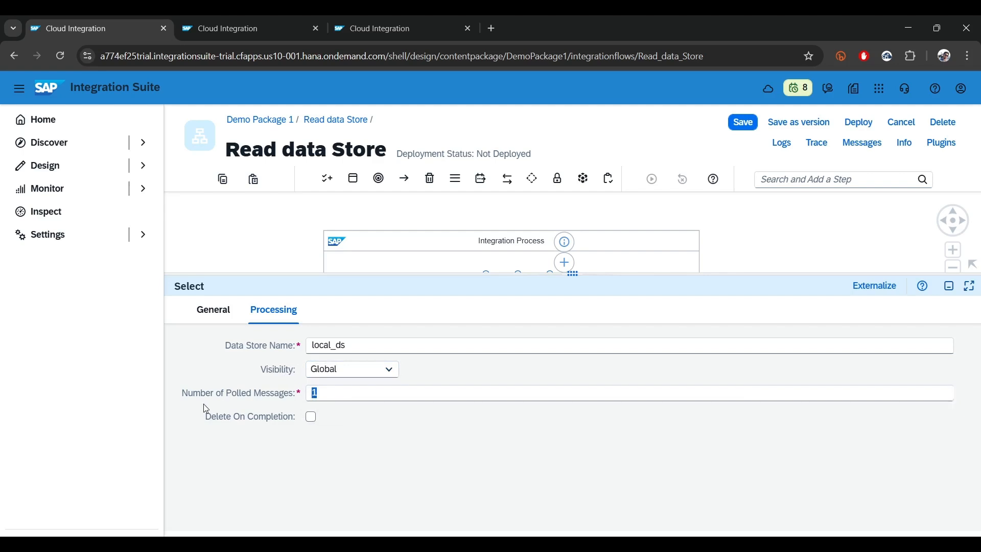
drag(302, 401, 191, 372)
click(322, 402)
click(818, 182)
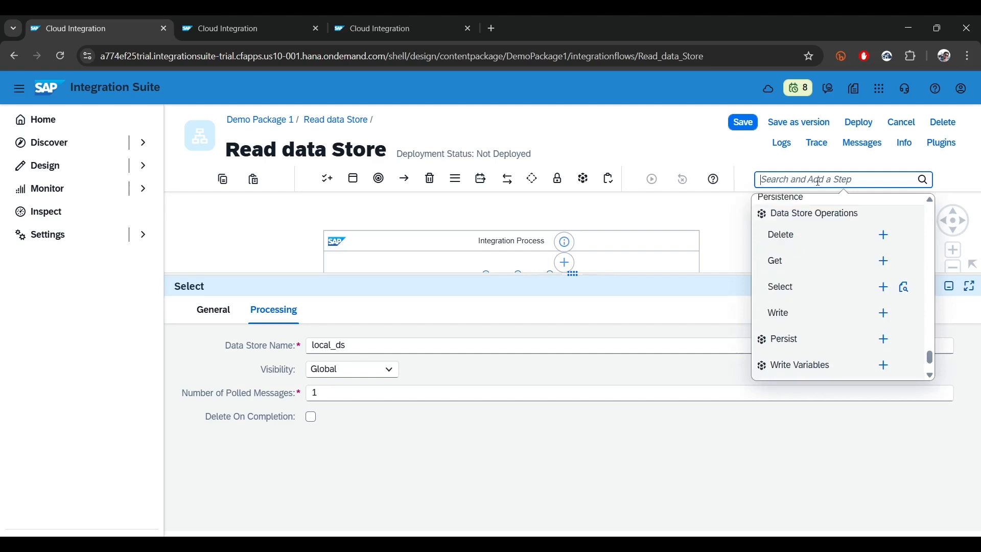
click(404, 491)
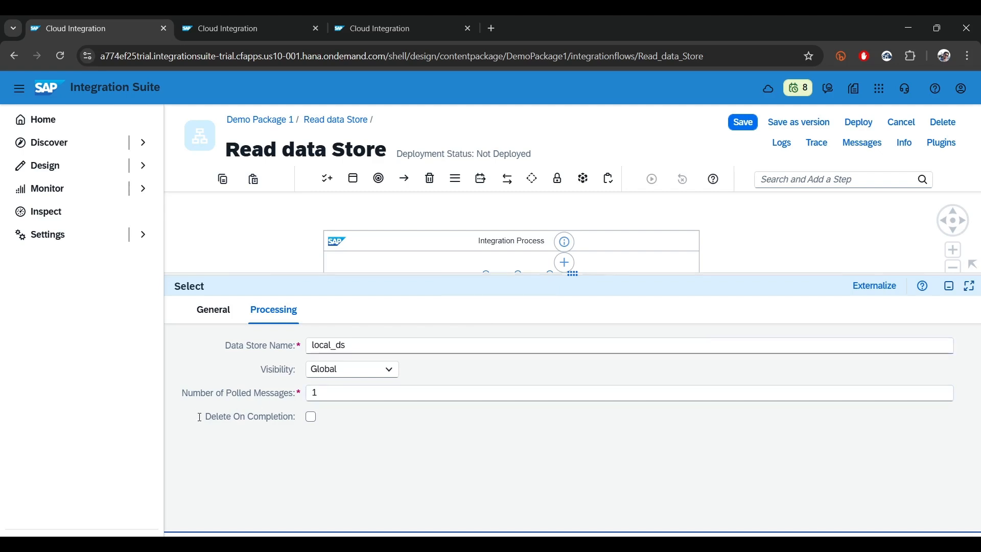
drag(202, 417, 300, 418)
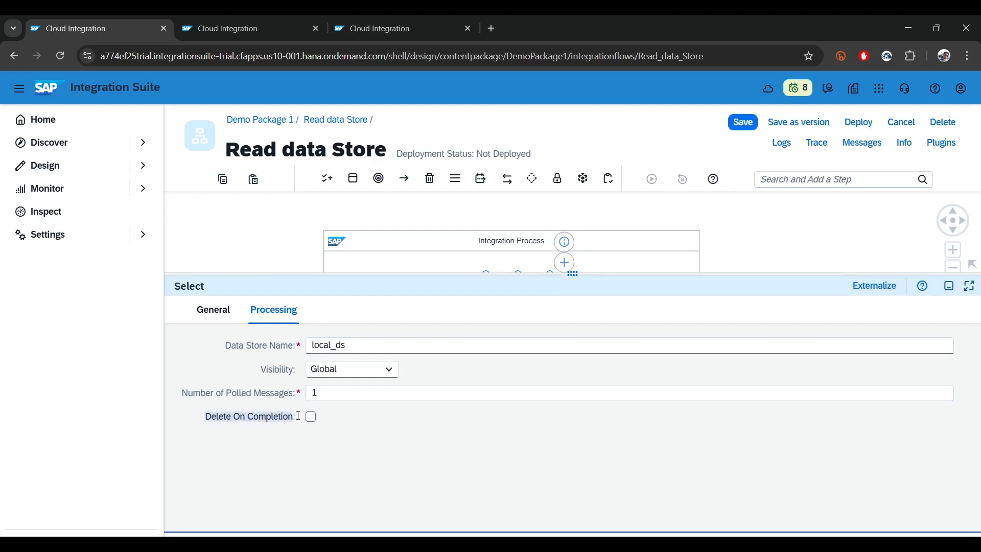
drag(571, 274, 523, 438)
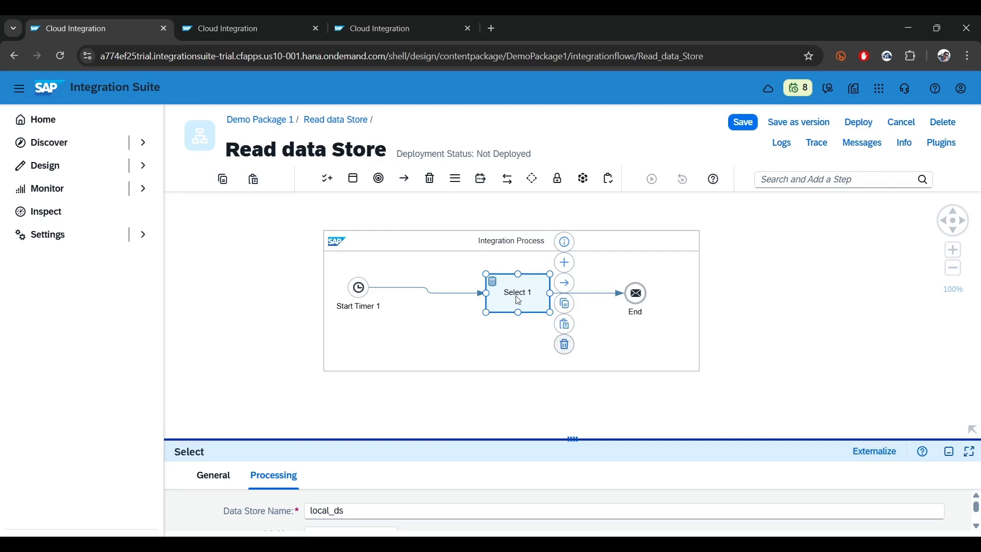
Replace the Select step between the timer and the End event with a Content Modifier
key(Delete)
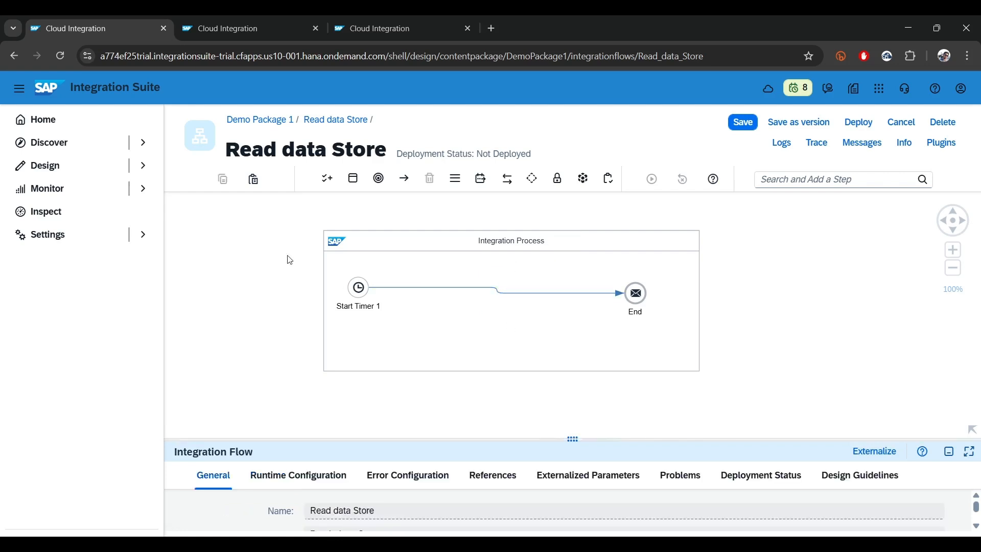
click(809, 178)
text(con)
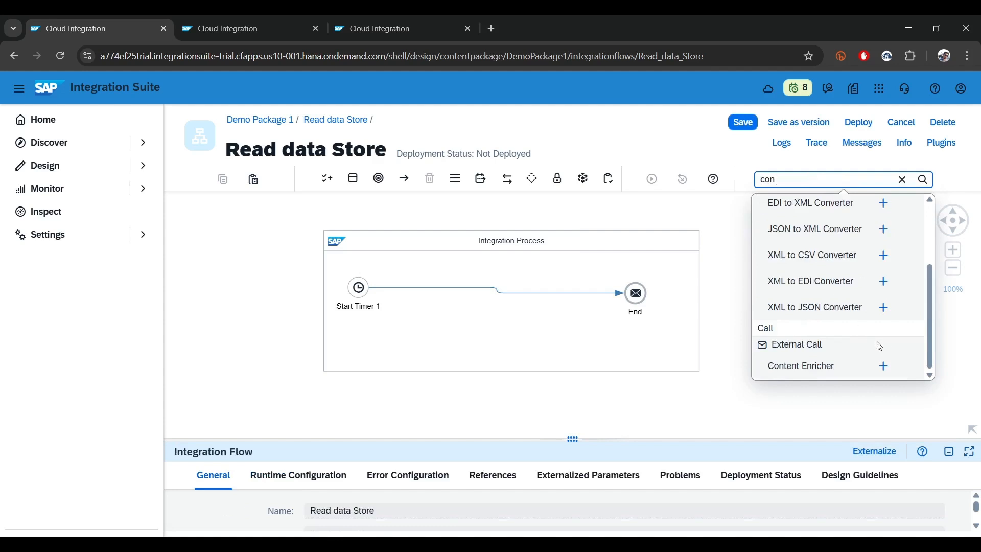
scroll(879, 346, up, 1)
scroll(877, 346, down, 1)
scroll(868, 347, up, 3)
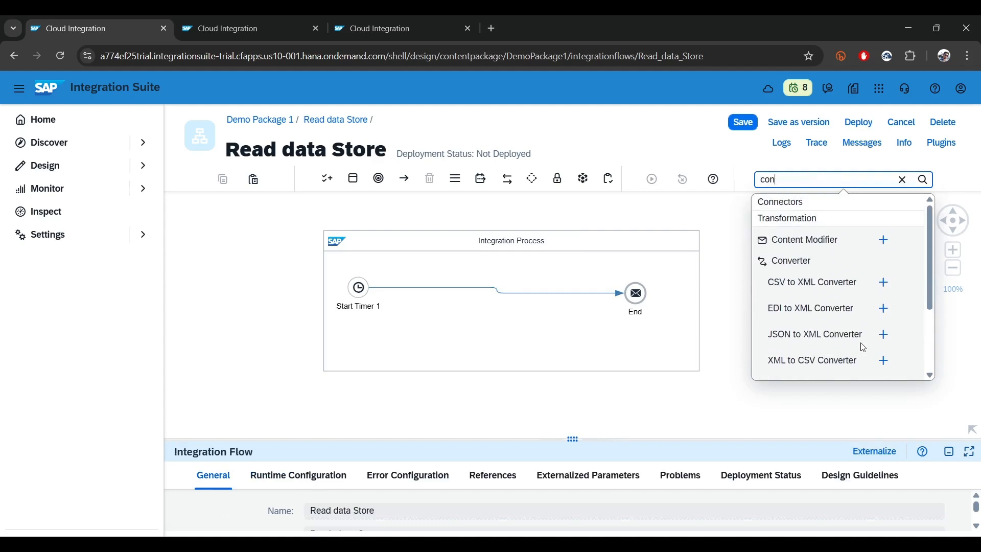
click(883, 241)
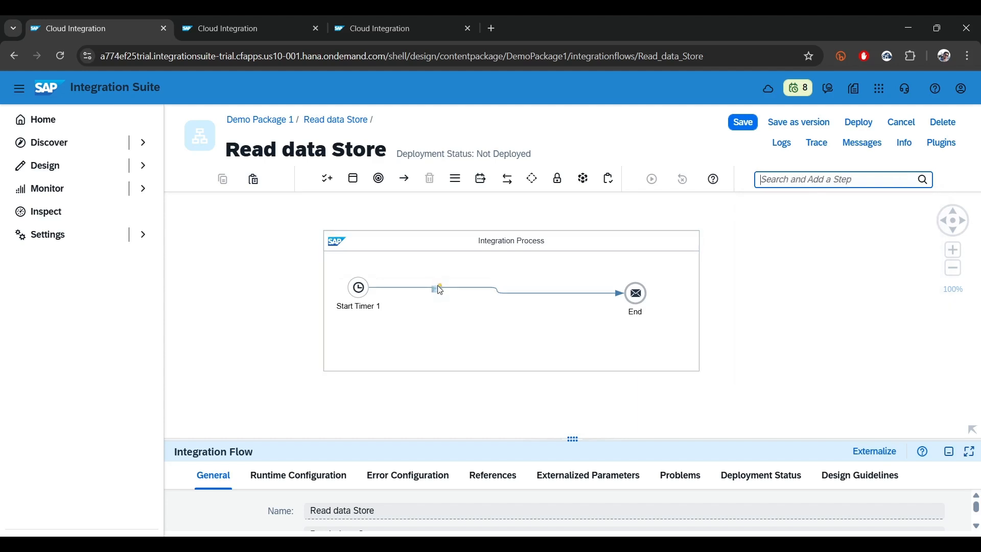
click(440, 290)
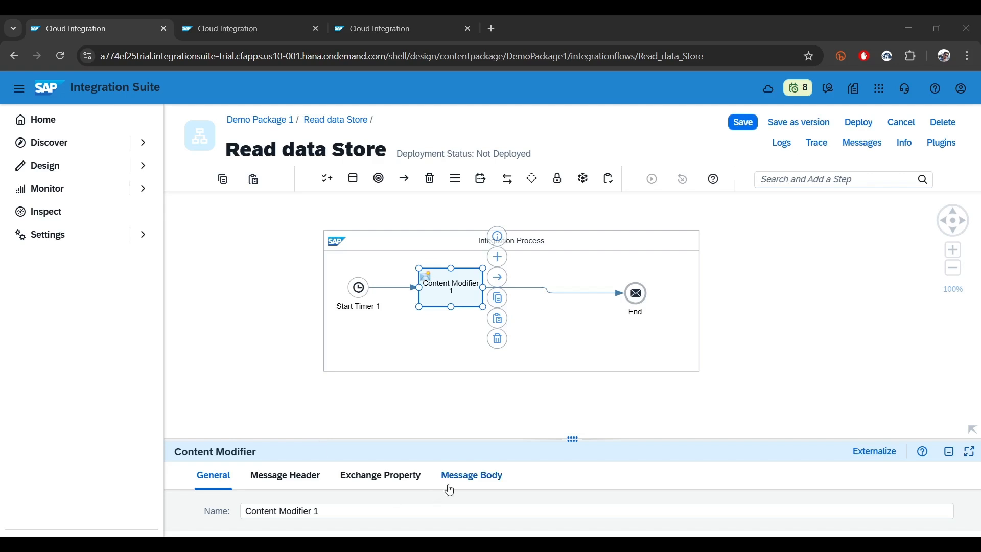
Add an exchange property p_continue with Source Type Constant and Source Value true to the Content Modifier
click(381, 475)
drag(572, 439, 511, 246)
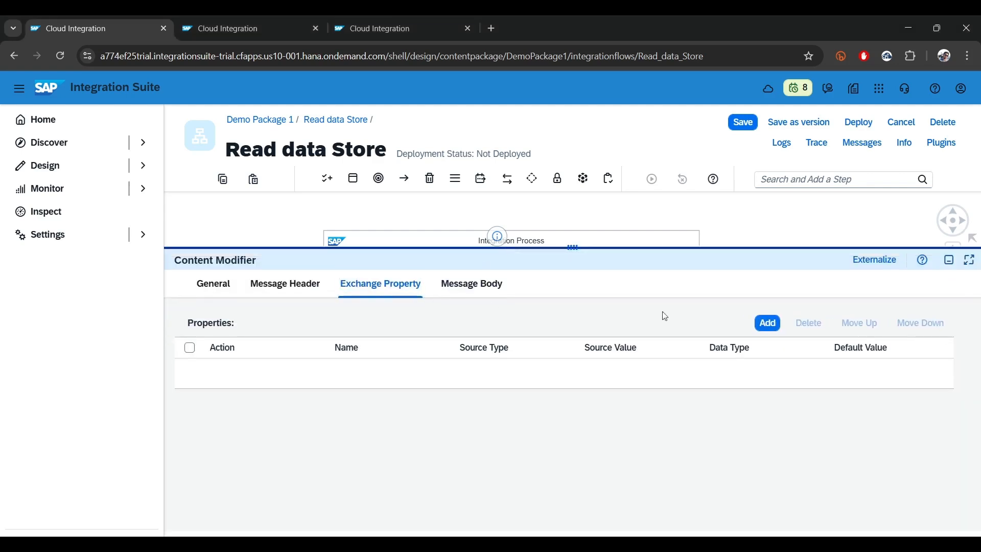
click(758, 323)
click(365, 374)
text(p_continue)
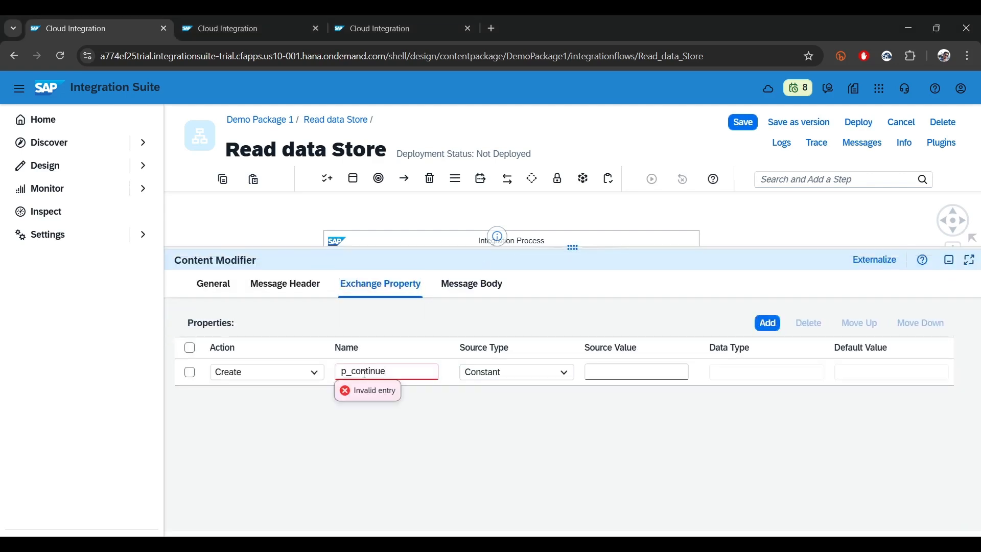
click(619, 371)
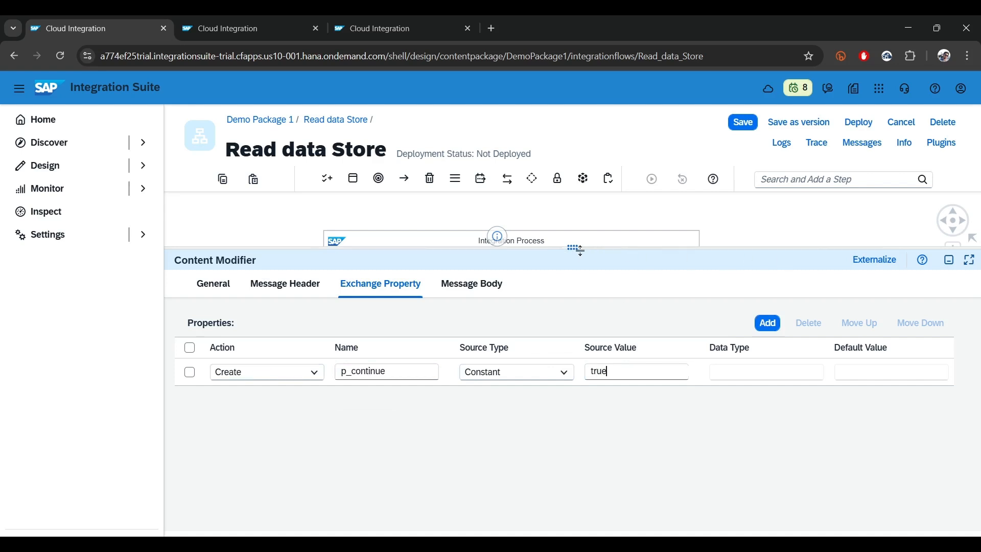
Insert a Looping Process Call on the connection between the Content Modifier and the End event
drag(573, 247, 541, 433)
click(566, 294)
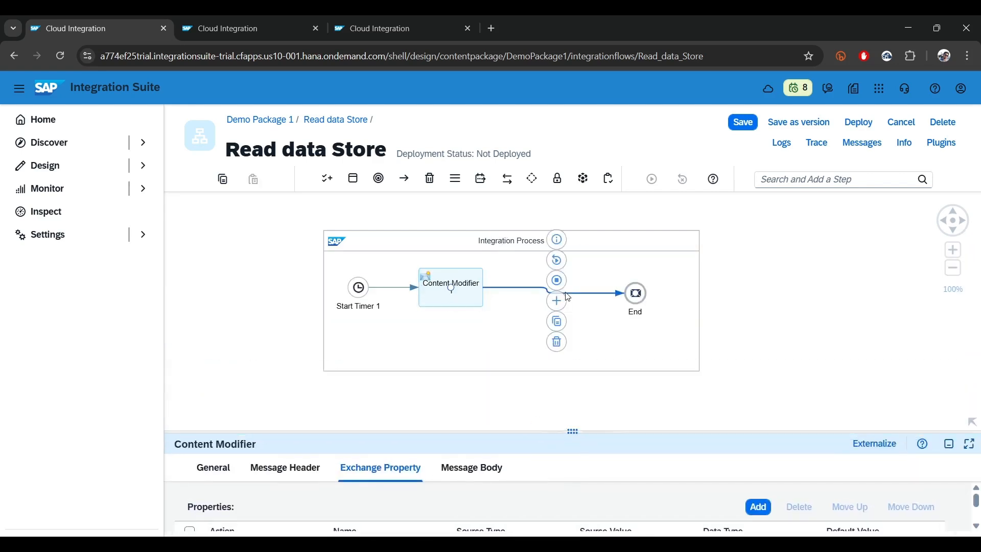
click(829, 180)
text(loo)
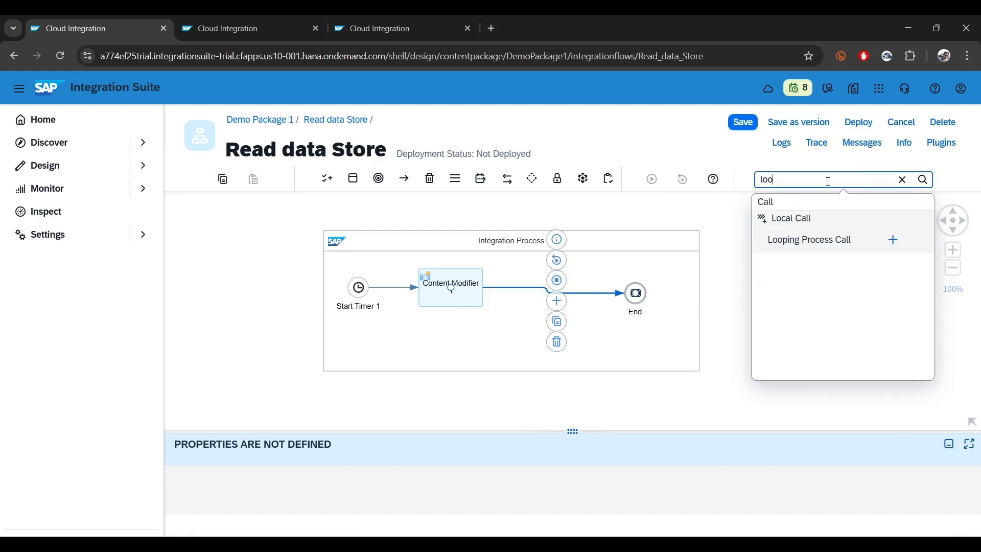
click(893, 240)
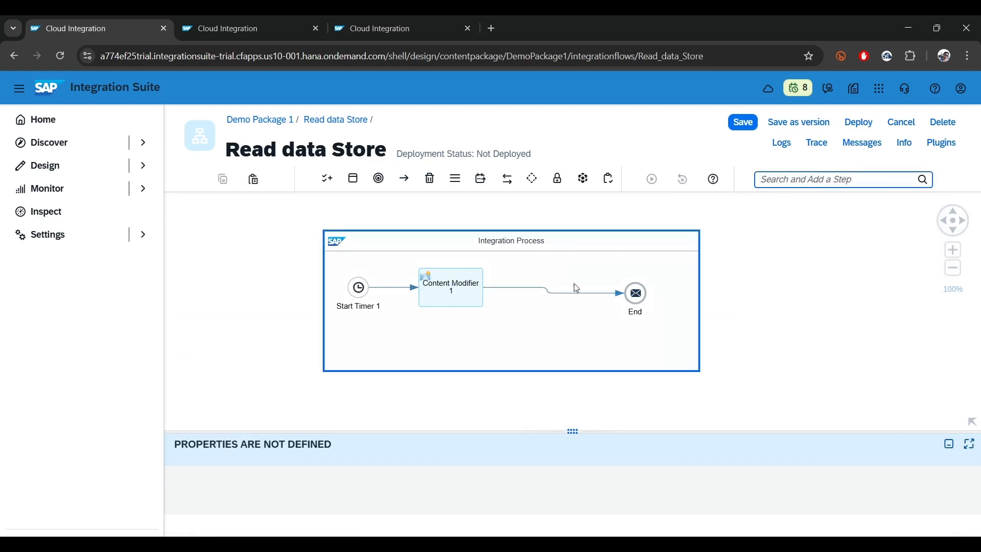
click(563, 296)
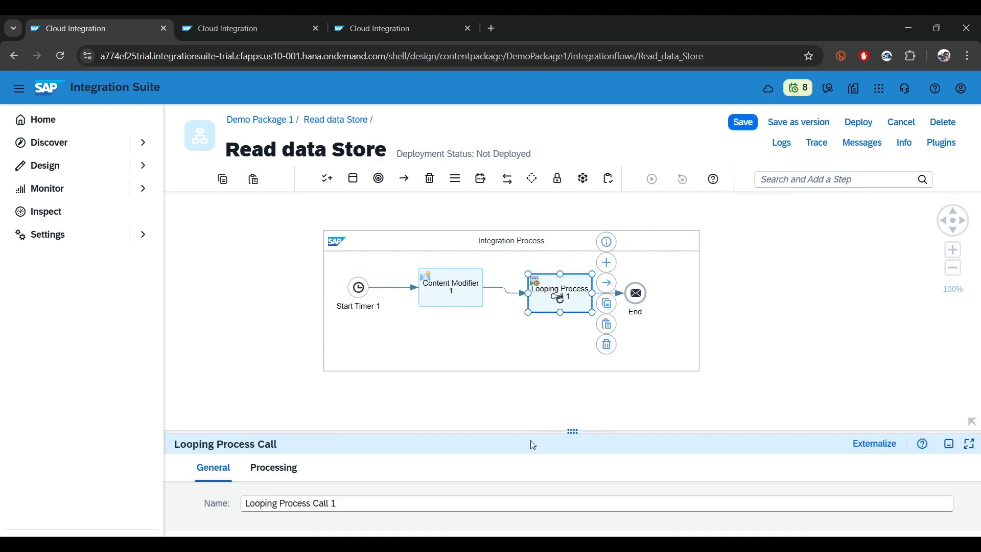
Configure the Looping Process Call with Expression Type Non-XML, condition ${property.p_continue} = 'true' and a maximum of 100 iterations
drag(573, 435, 573, 237)
click(261, 274)
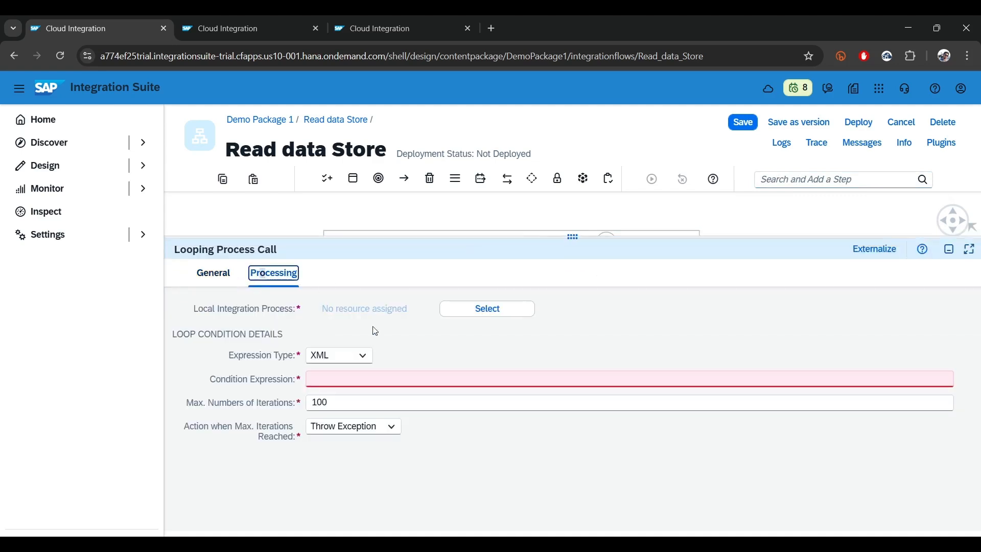
click(360, 357)
click(336, 374)
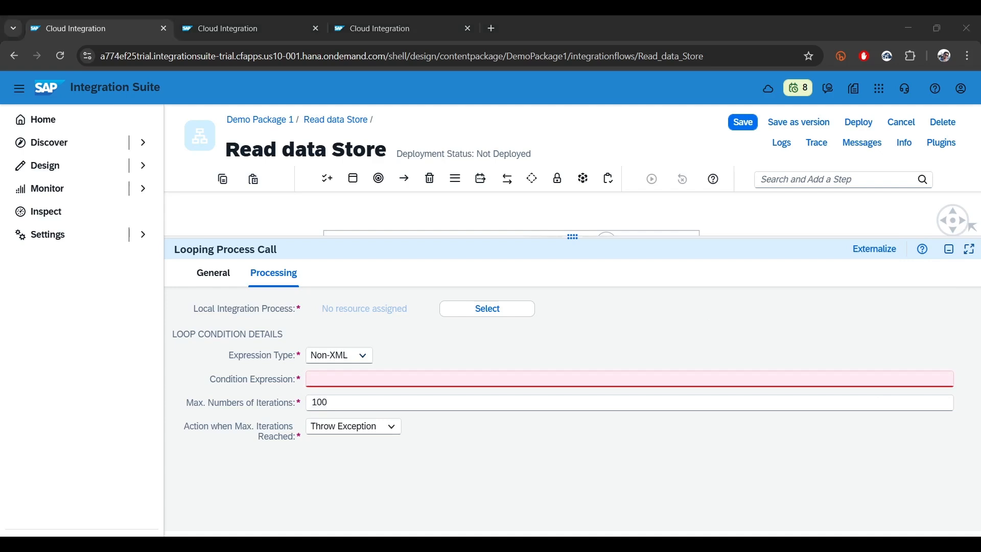
click(342, 378)
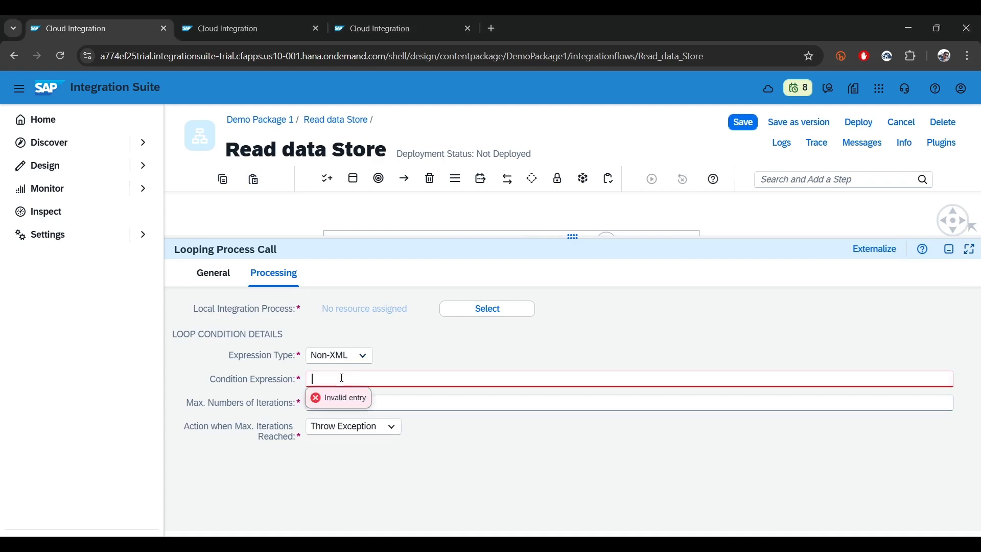
text(${property.p_continue} = 'true')
text(100)
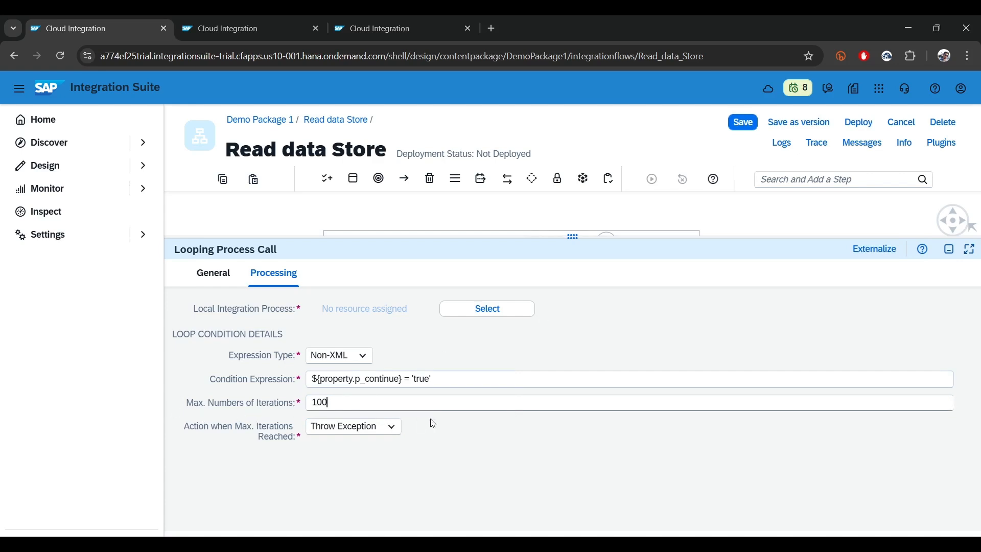
double_click(338, 404)
drag(575, 243, 567, 396)
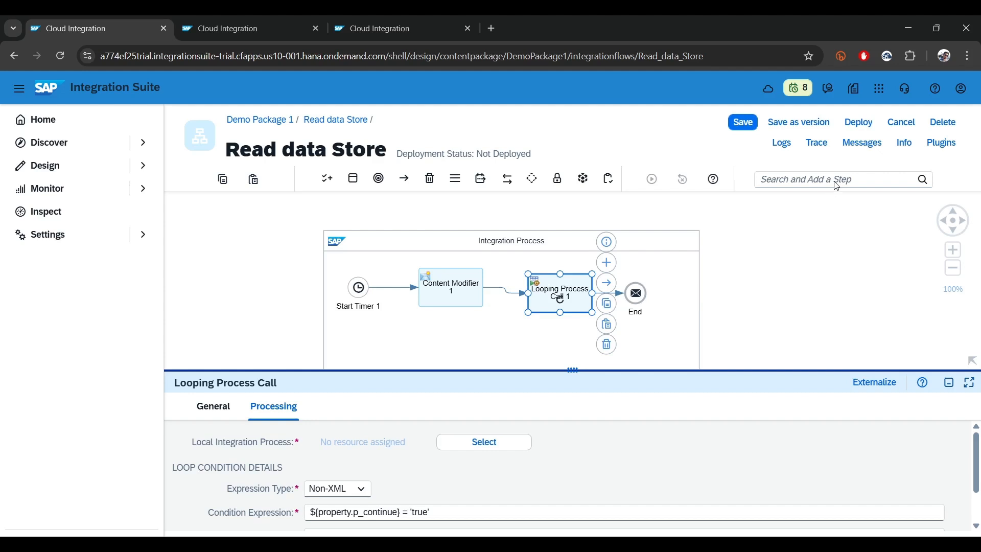
Add a Local Integration Process to the flow and place it below the main Integration Process
click(839, 180)
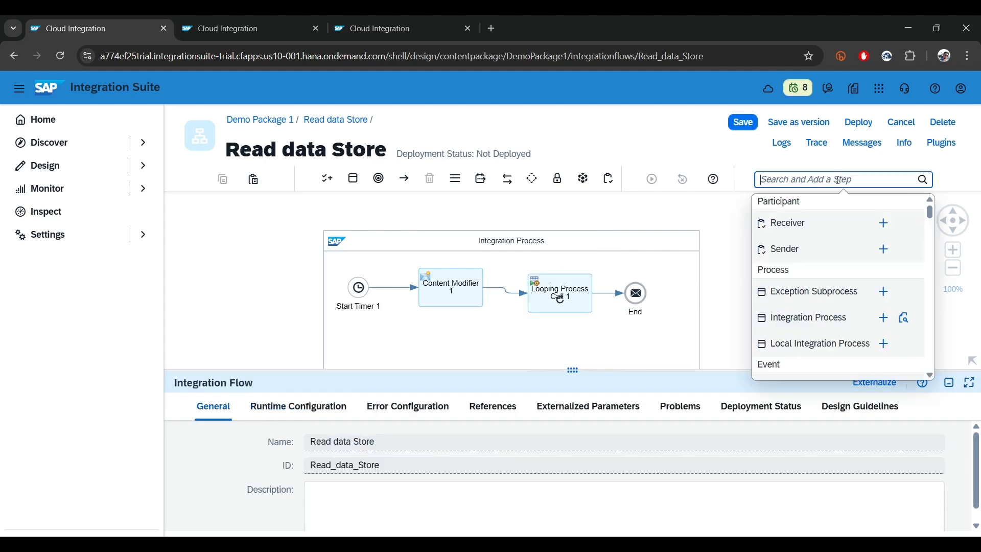
click(883, 343)
click(771, 300)
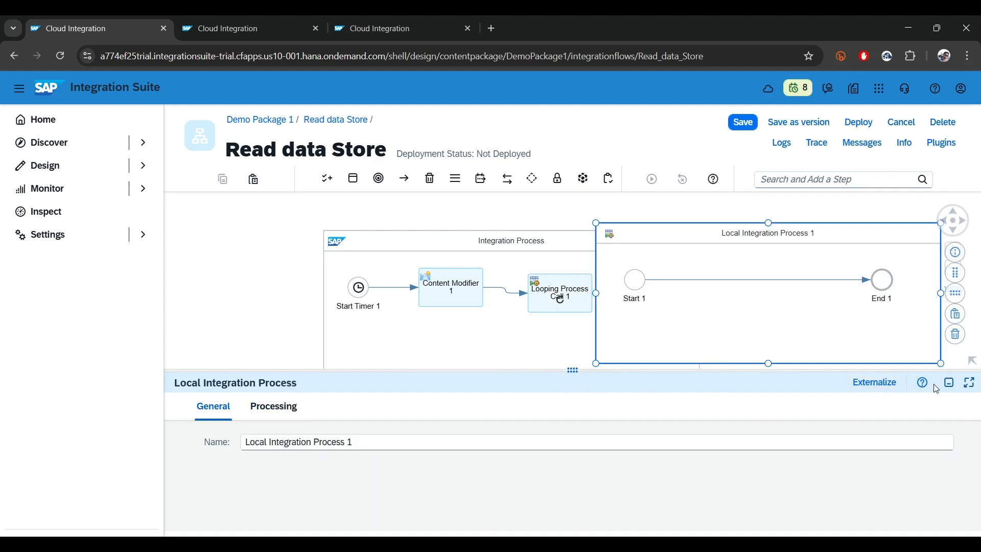
click(949, 383)
drag(741, 225, 481, 418)
click(253, 318)
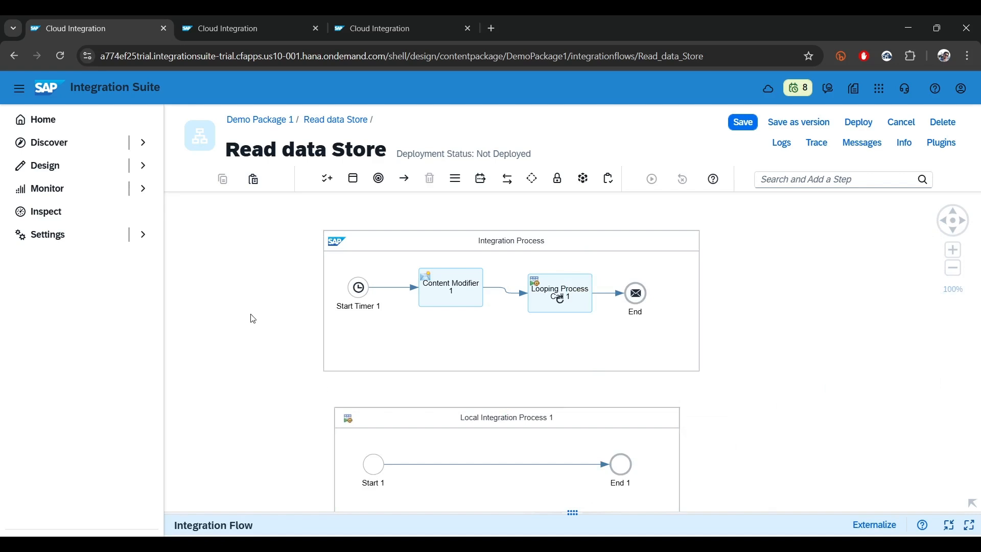
Insert a data store Select operation between the Start and End events of the Local Integration Process
drag(297, 384, 320, 297)
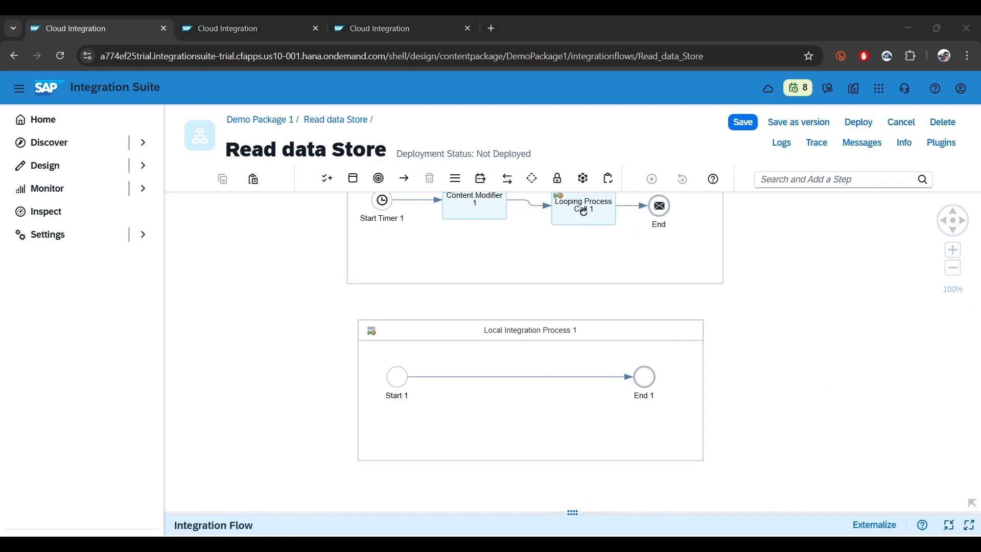
click(795, 183)
text(se)
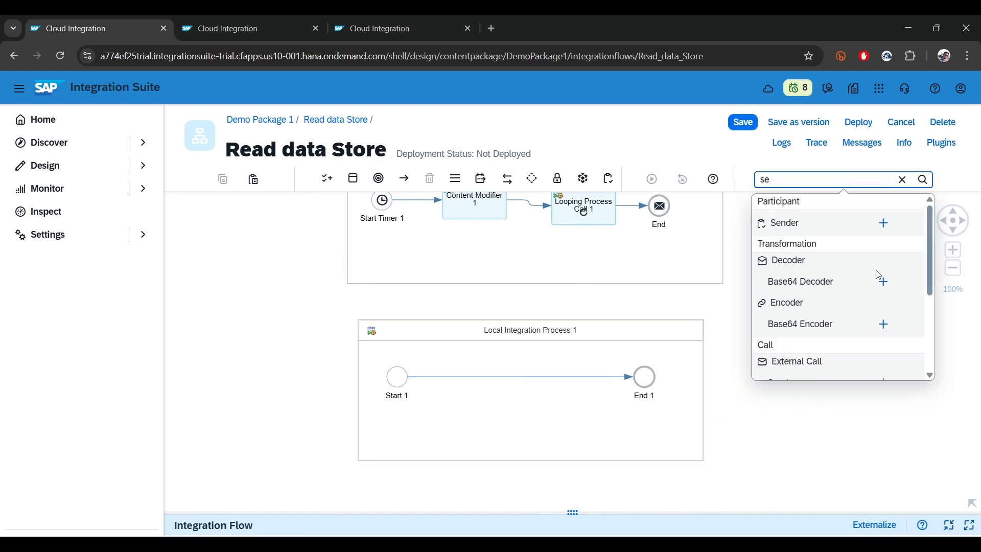
scroll(868, 286, down, 3)
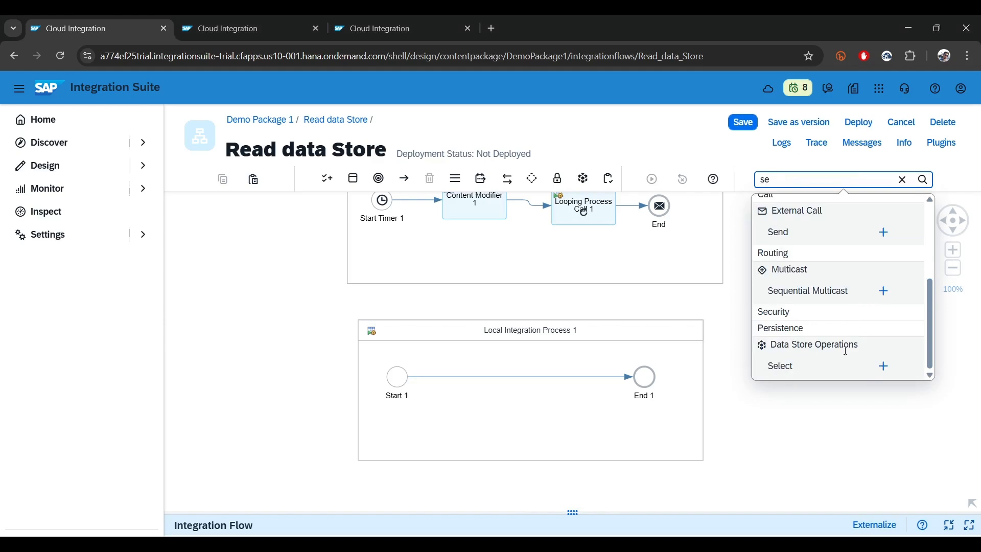
click(884, 367)
click(506, 379)
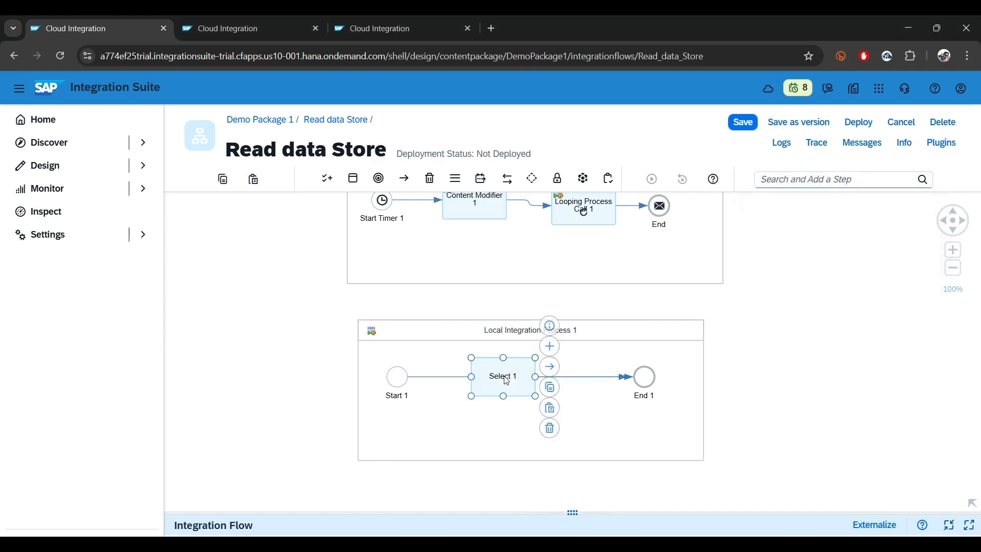
Set the new Select step's Data Store Name to local_ds, as in the Data Stores overview, and its Visibility to Global
click(394, 21)
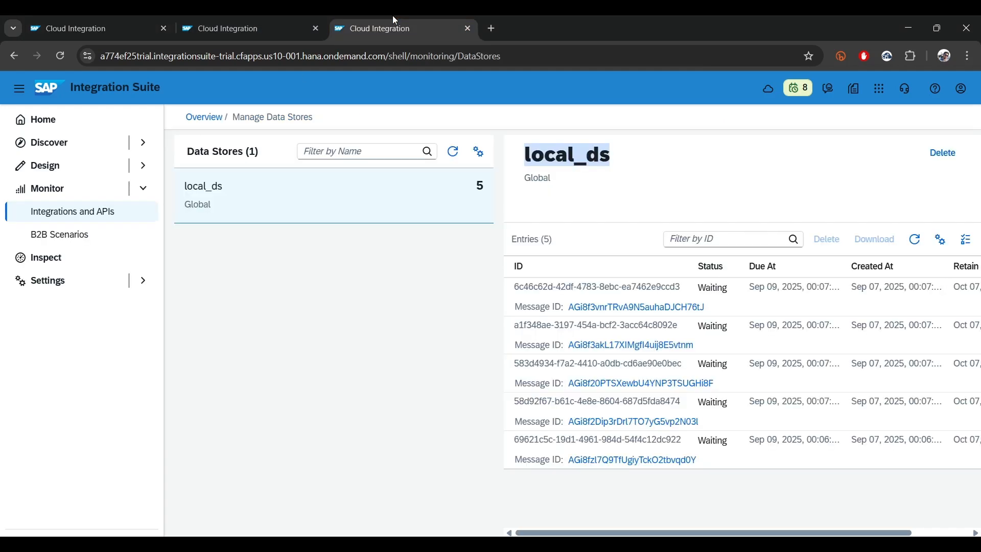
click(107, 21)
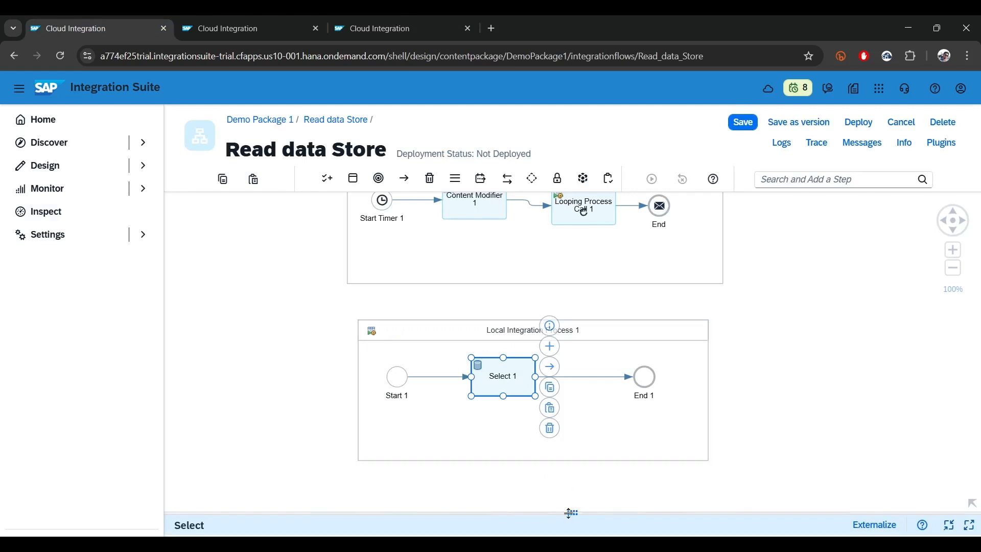
drag(569, 512, 509, 239)
click(294, 278)
click(322, 304)
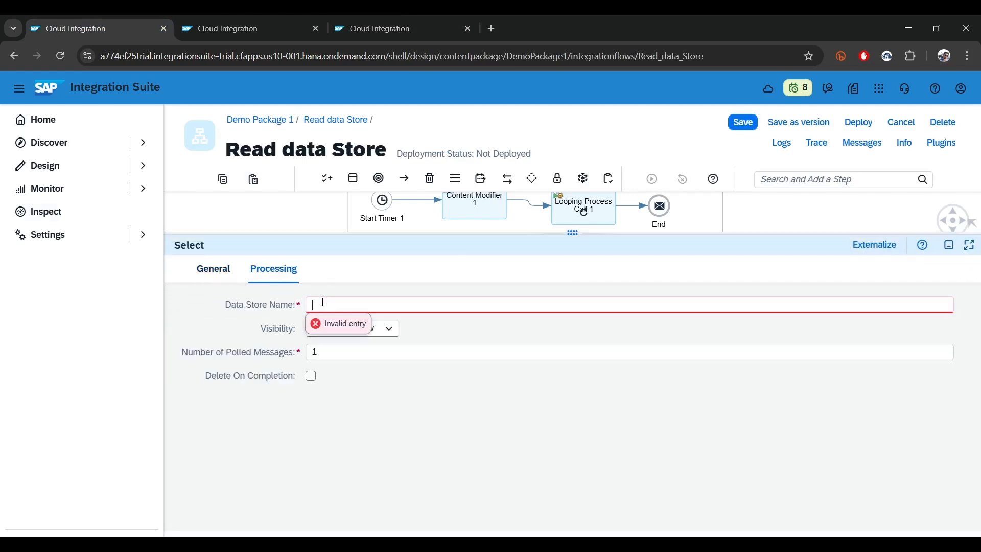
text(local_ds)
click(372, 328)
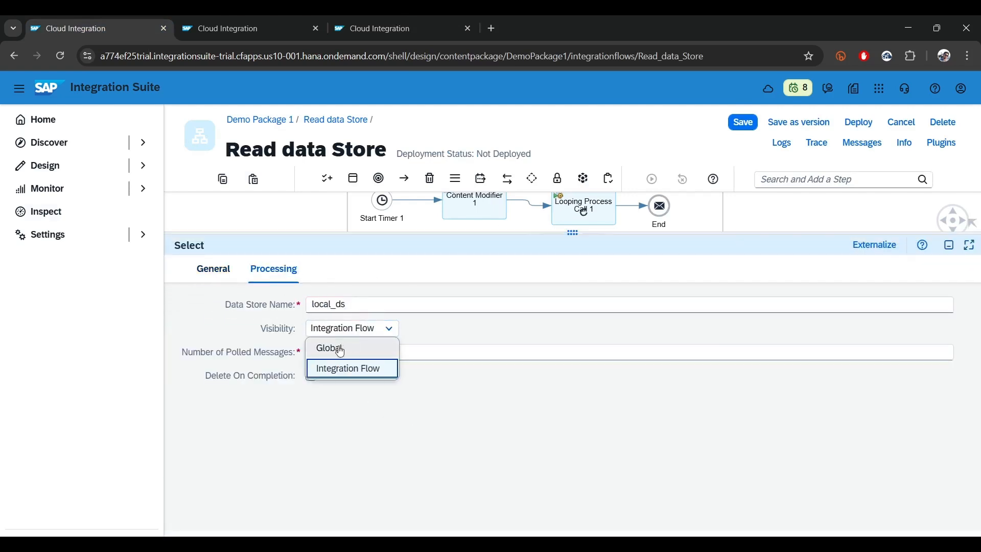
click(334, 345)
double_click(317, 352)
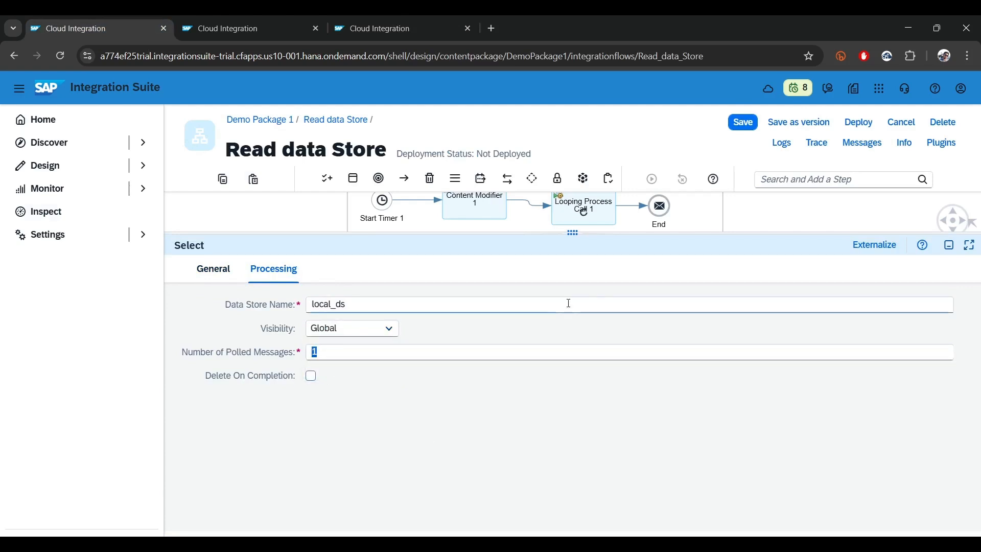
click(948, 245)
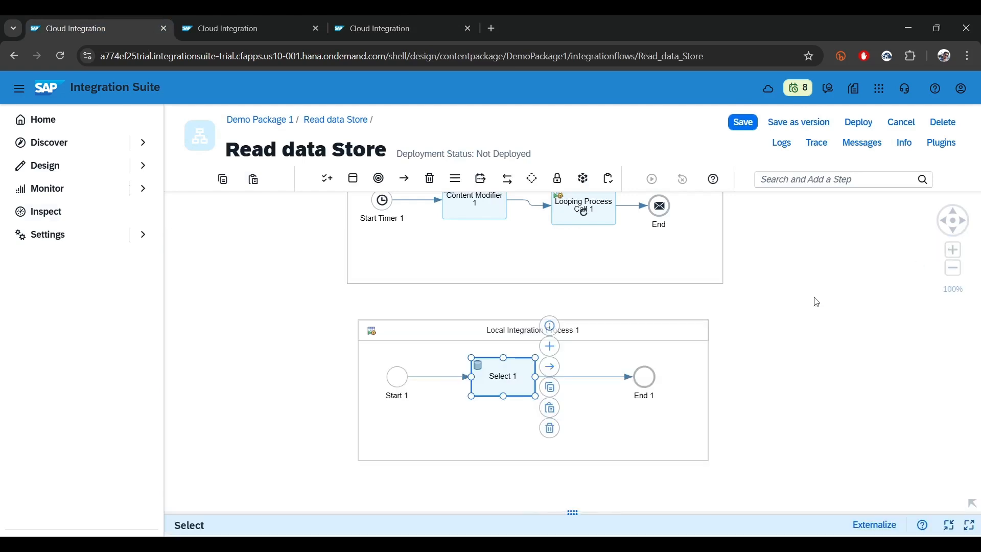
click(767, 381)
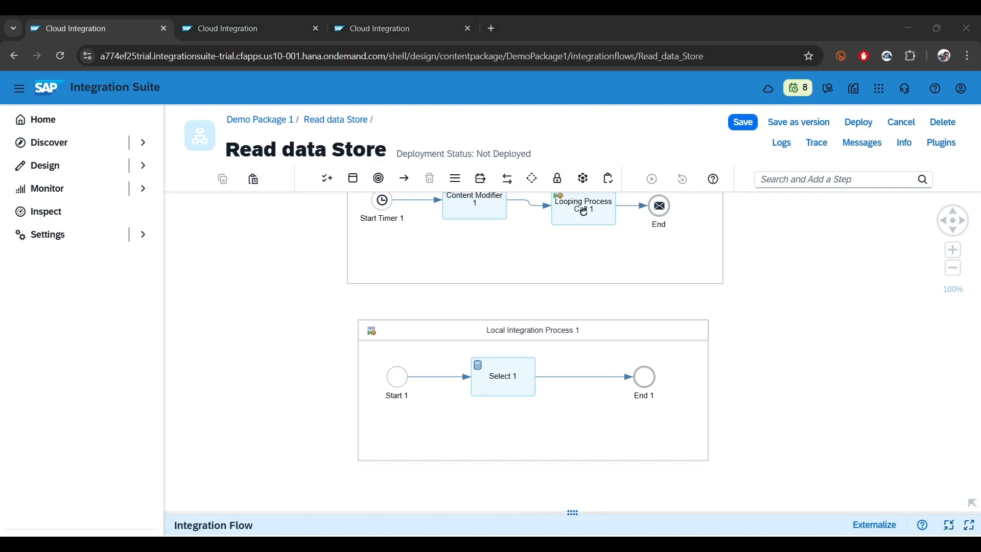
Move the Select step closer to the Start event in the Local Integration Process
click(509, 381)
drag(509, 383, 481, 380)
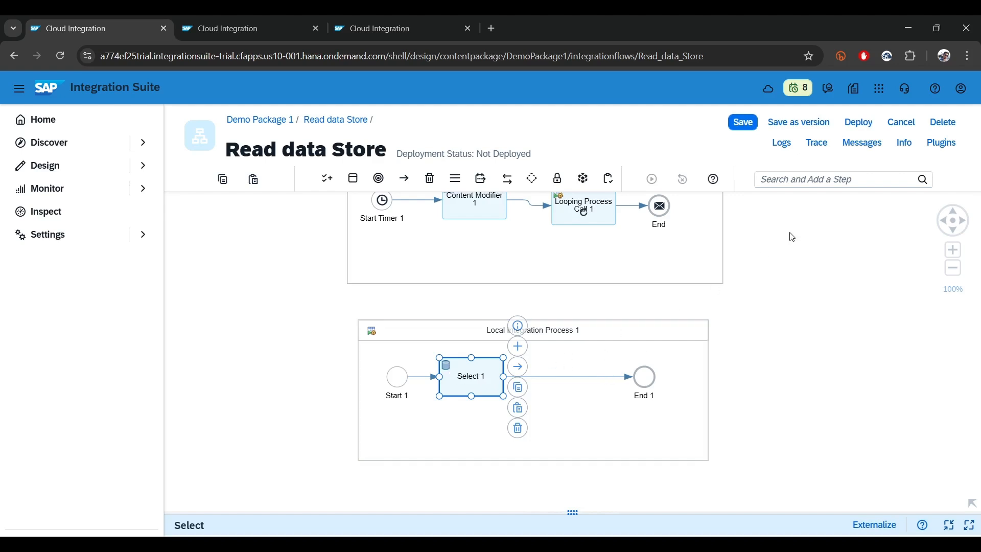
click(822, 180)
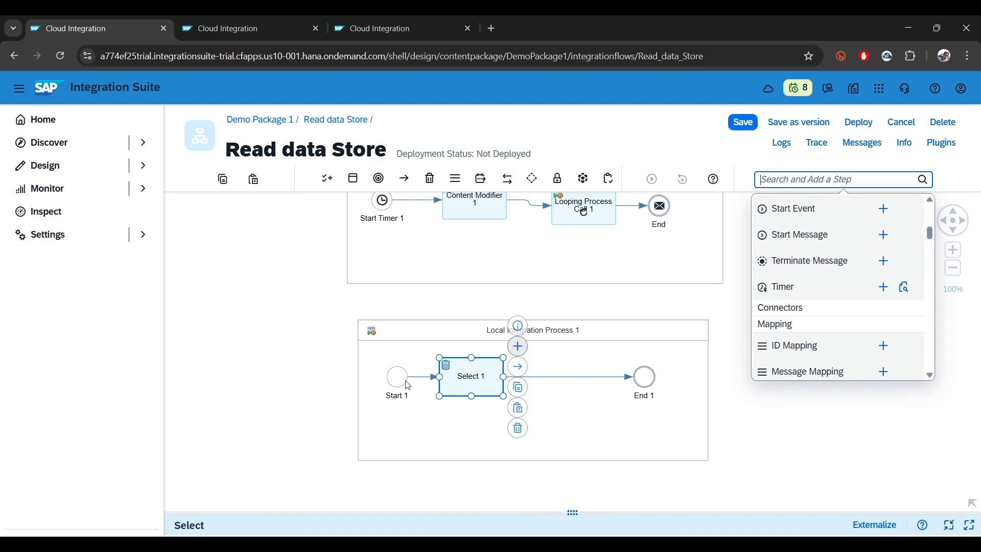
click(249, 370)
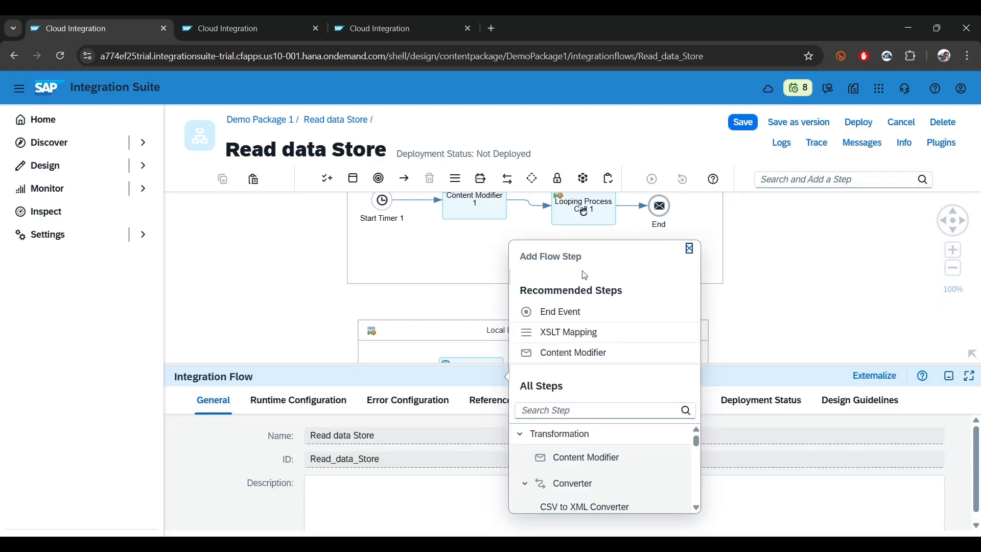
click(689, 248)
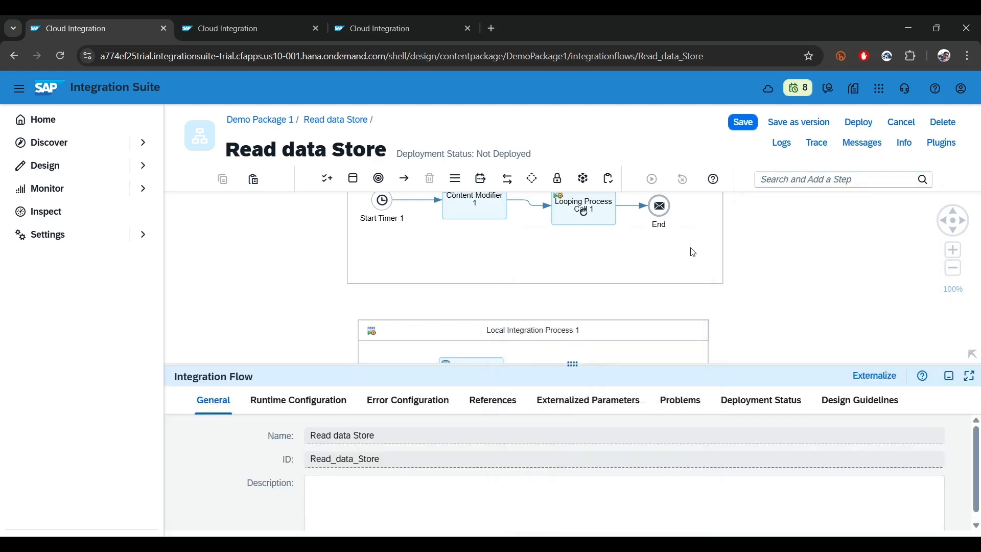
Add a Content Modifier between the Select step and the End event in the Local Integration Process
click(946, 377)
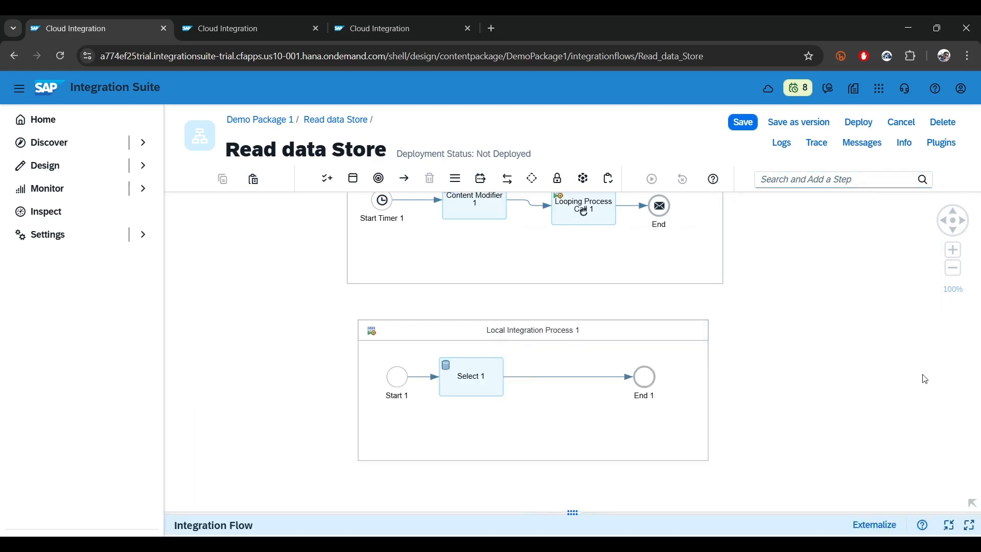
click(490, 391)
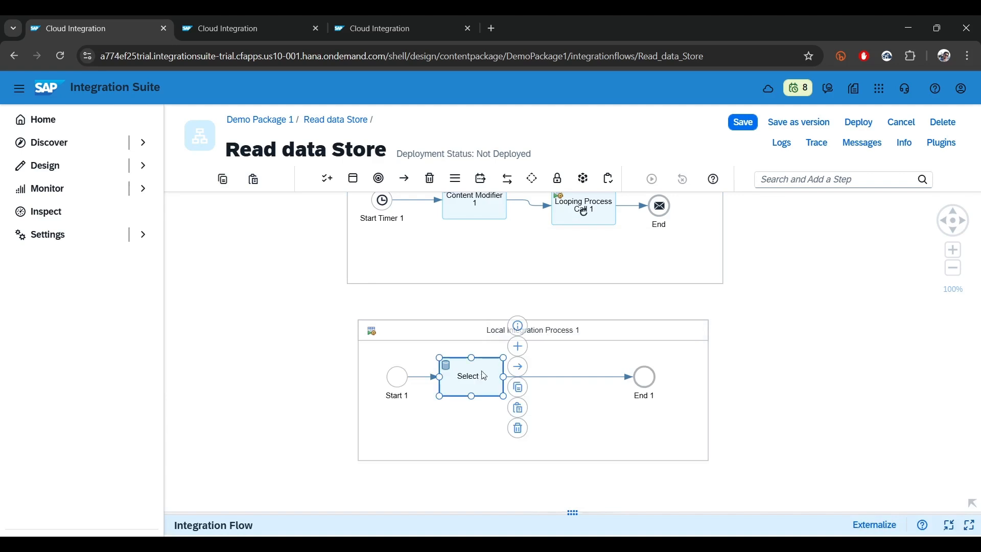
click(518, 347)
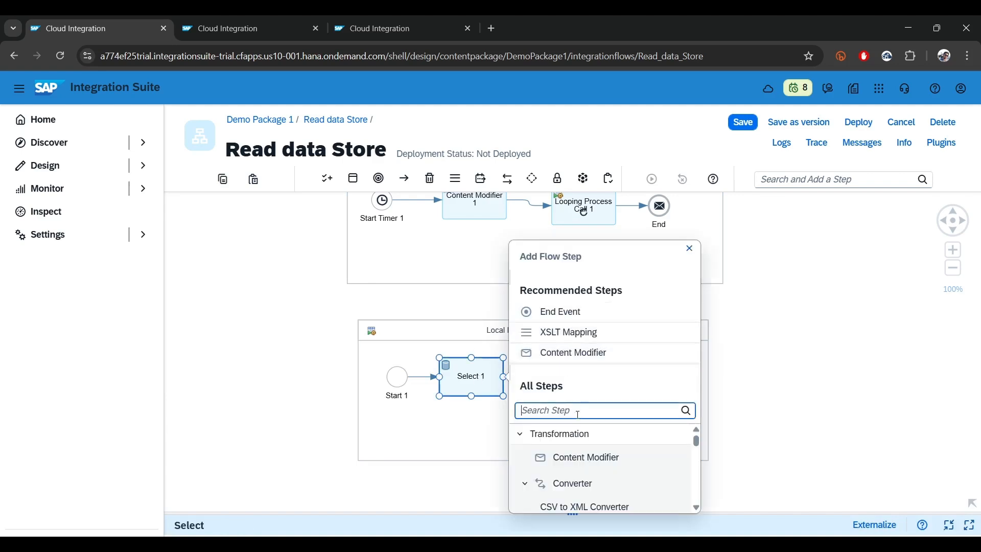
click(587, 458)
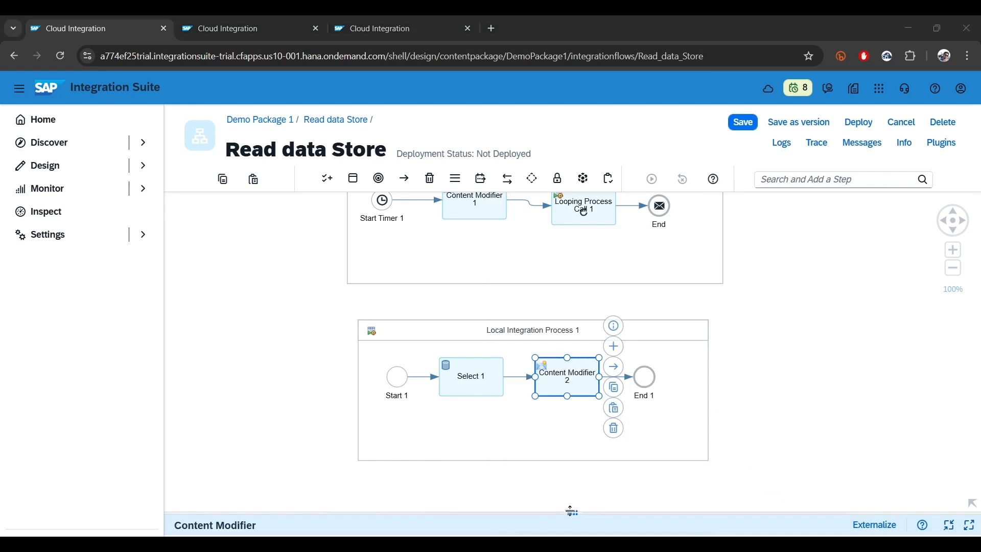
drag(572, 512, 456, 279)
click(401, 315)
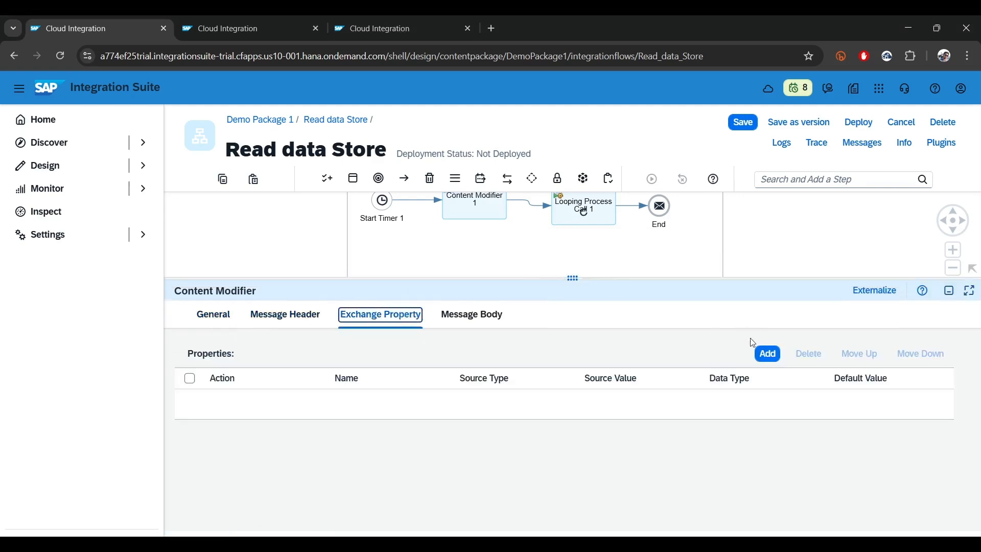
click(766, 353)
click(357, 402)
text(p_message_id)
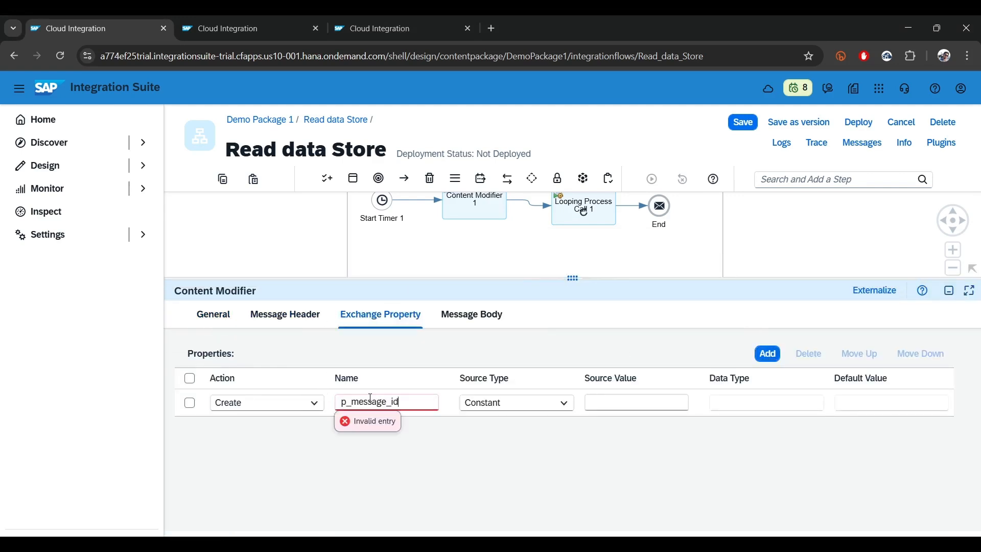
click(508, 404)
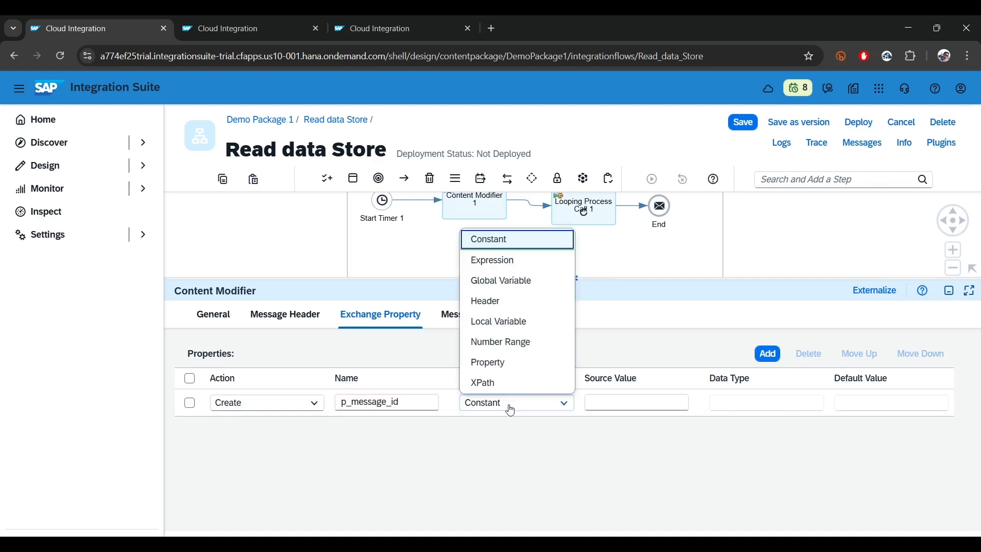
click(478, 383)
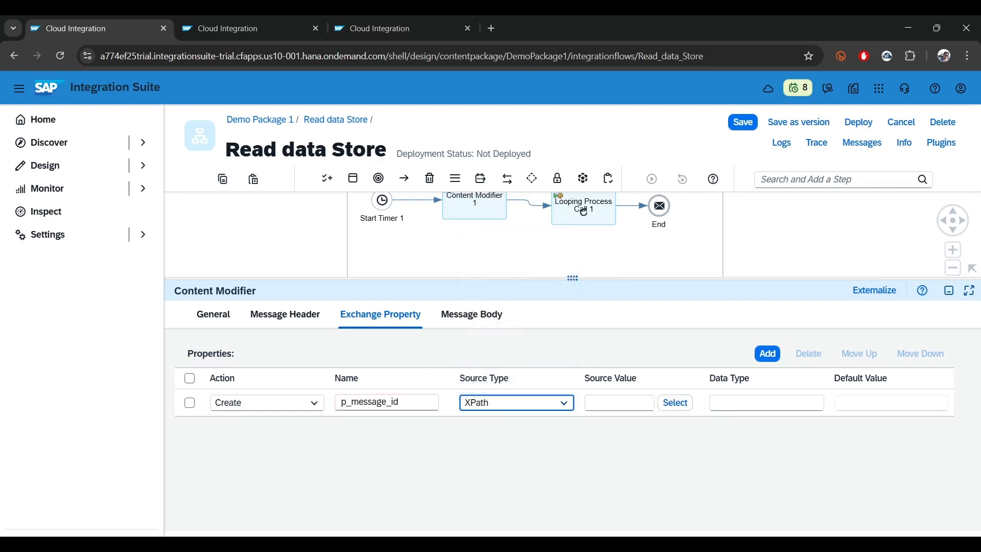
key(alt+Tab)
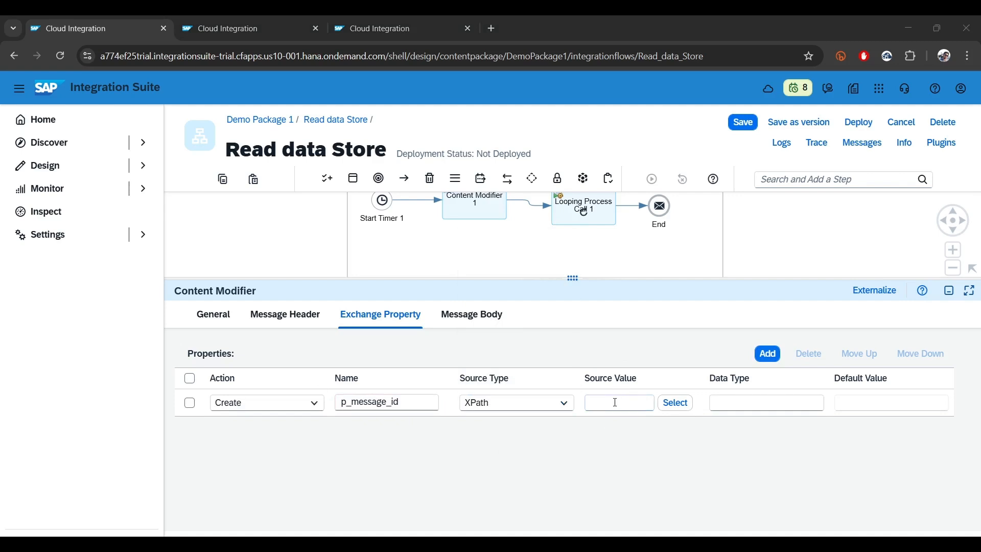
click(615, 401)
text(message[1]/@id)
click(743, 403)
text(java.lang.String)
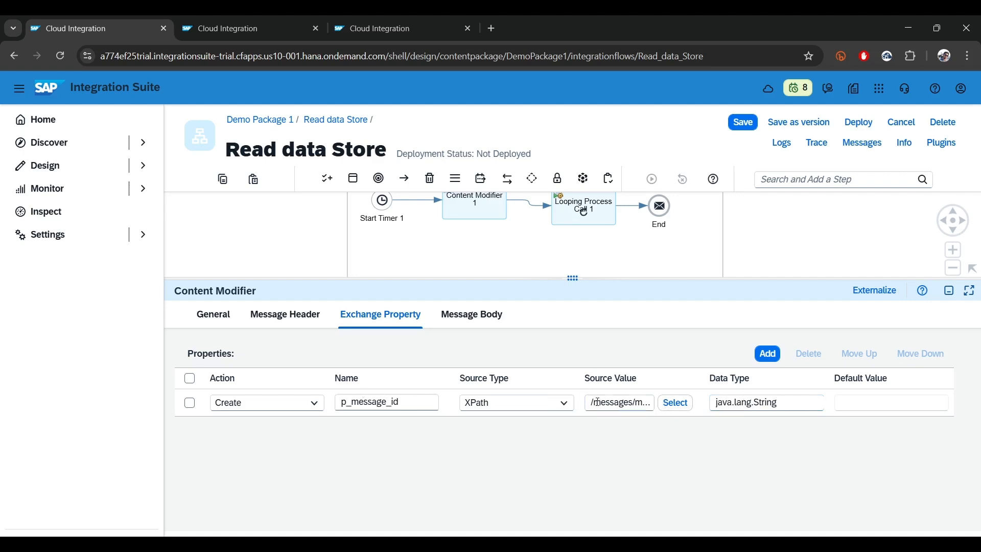
Examine the full XPath source value and the name of the new exchange property
drag(590, 402, 676, 406)
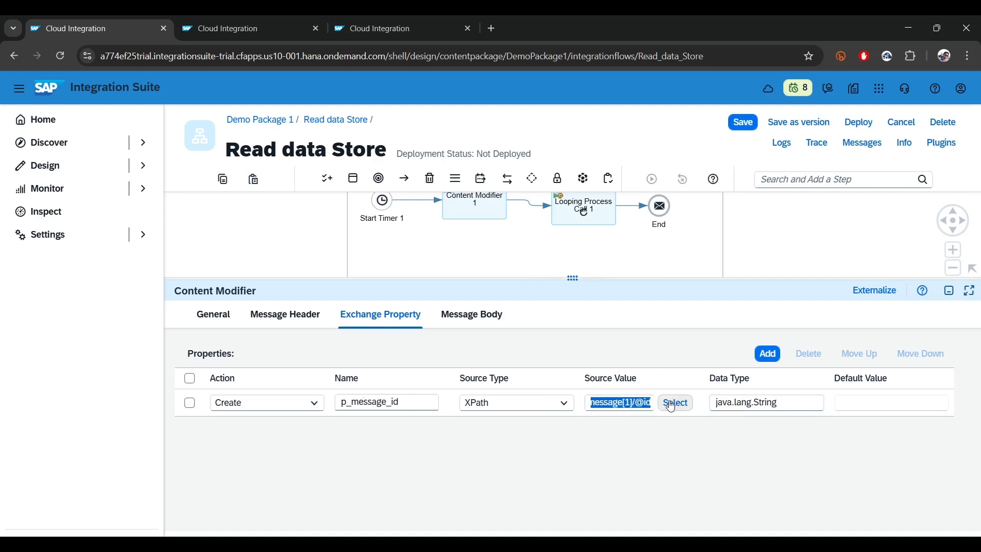
double_click(611, 407)
drag(648, 403, 608, 402)
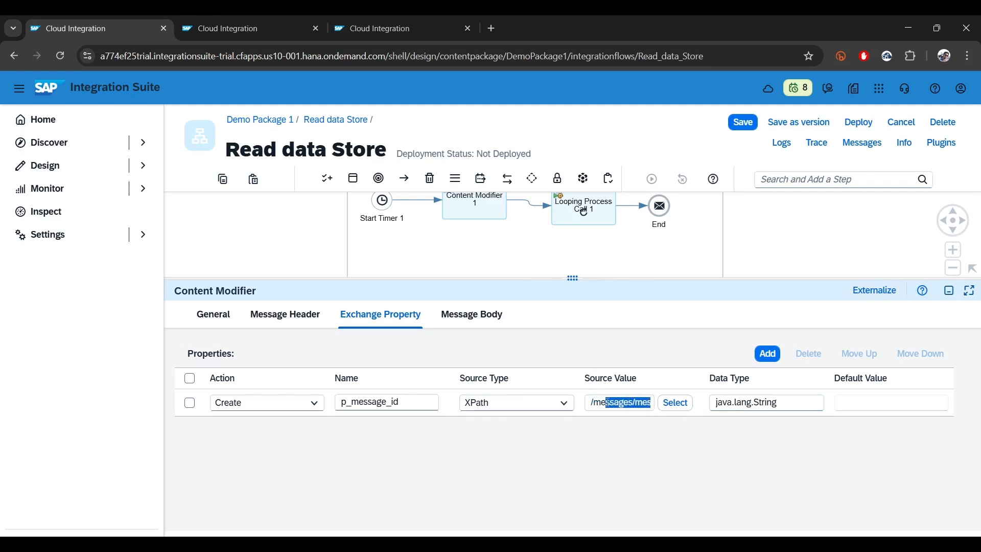
double_click(608, 402)
double_click(640, 402)
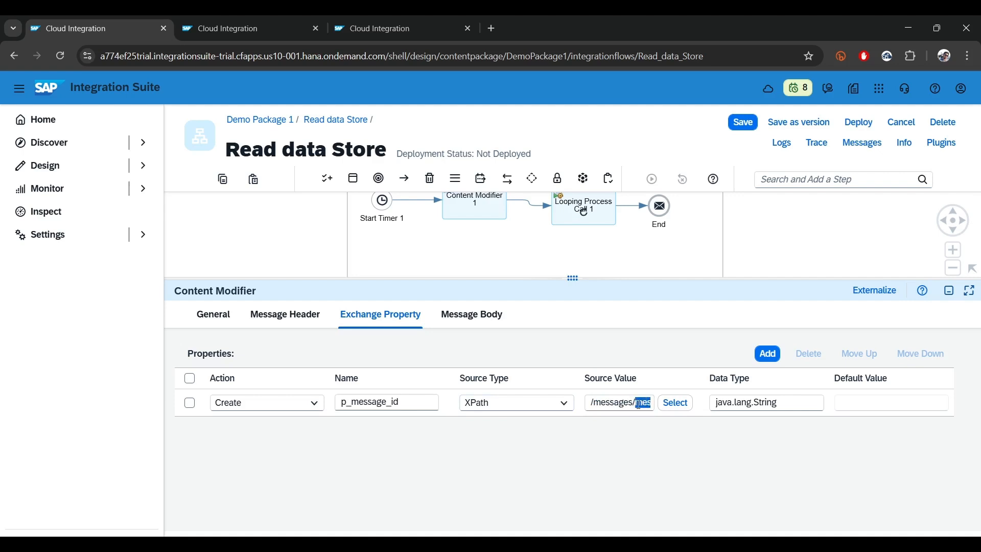
mouse_move(640, 403)
mouse_down()
mouse_move(664, 405)
mouse_move(653, 403)
mouse_up()
click(629, 403)
double_click(377, 403)
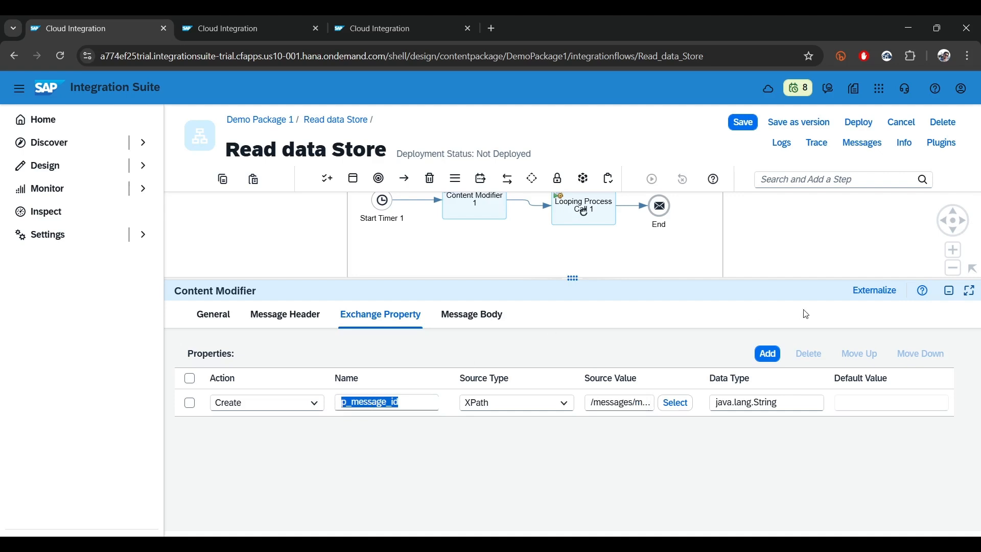
Move the End event of the Local Integration Process further away from Content Modifier 2 to make room for another step
click(951, 293)
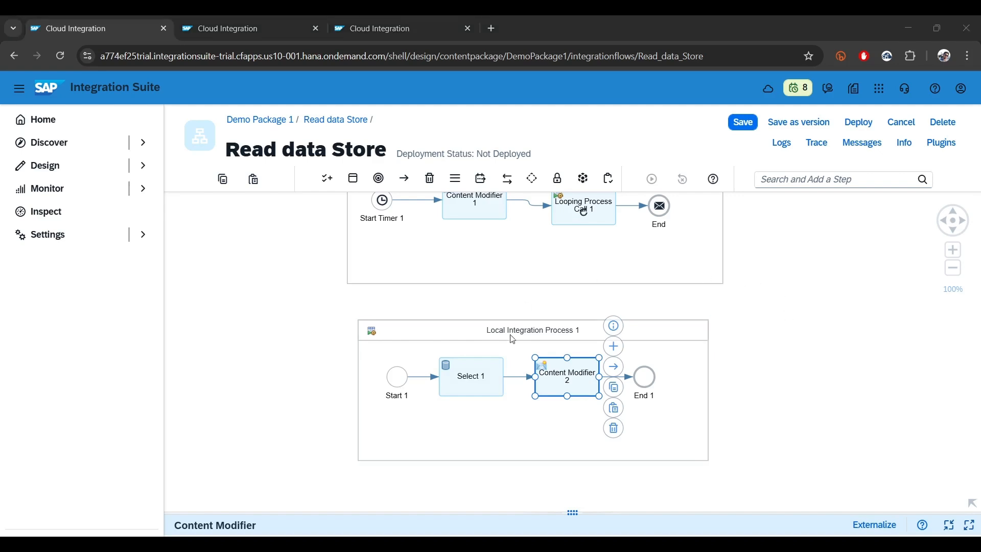
click(676, 359)
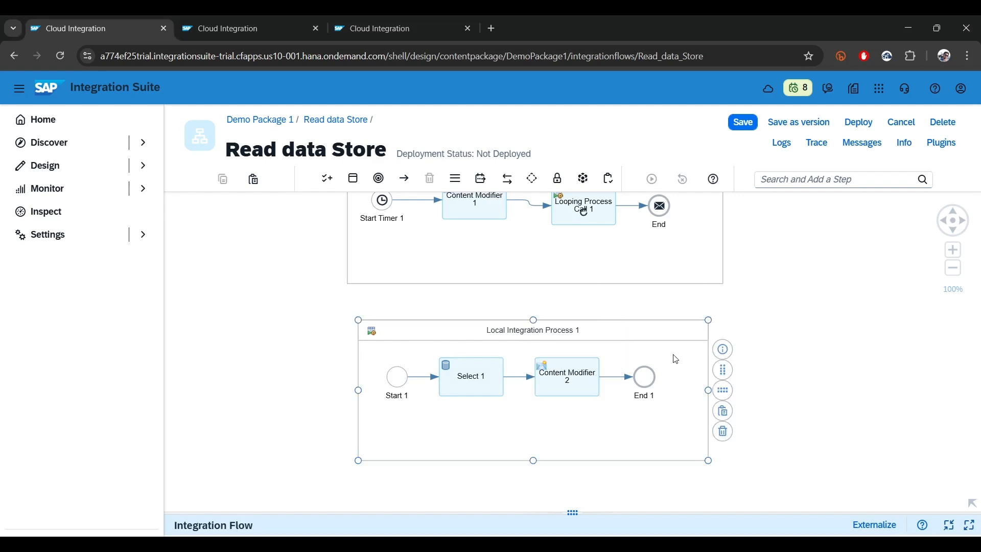
click(652, 381)
drag(652, 382, 697, 379)
Insert a Router on the connection between Content Modifier 2 and the End event of the Local Integration Process
click(646, 379)
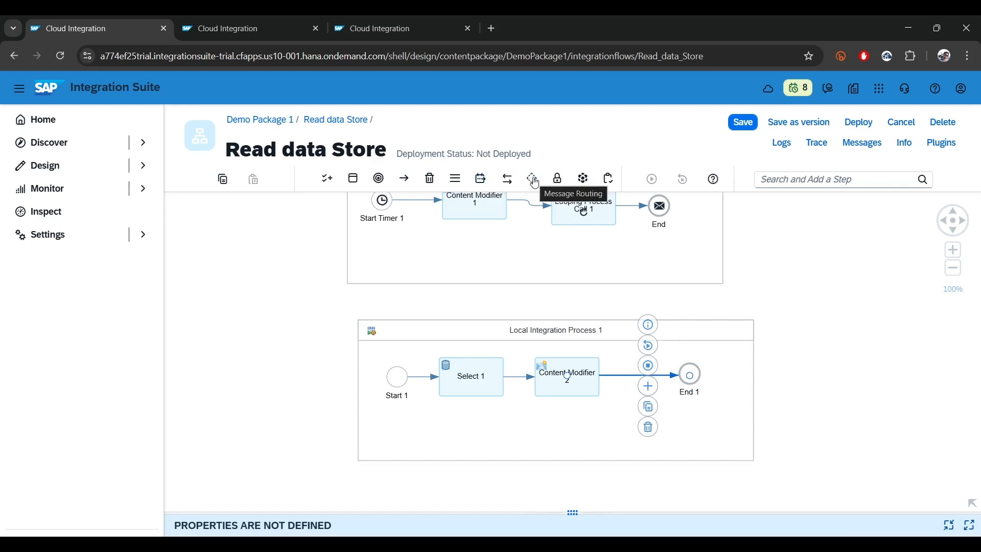
click(534, 180)
click(514, 313)
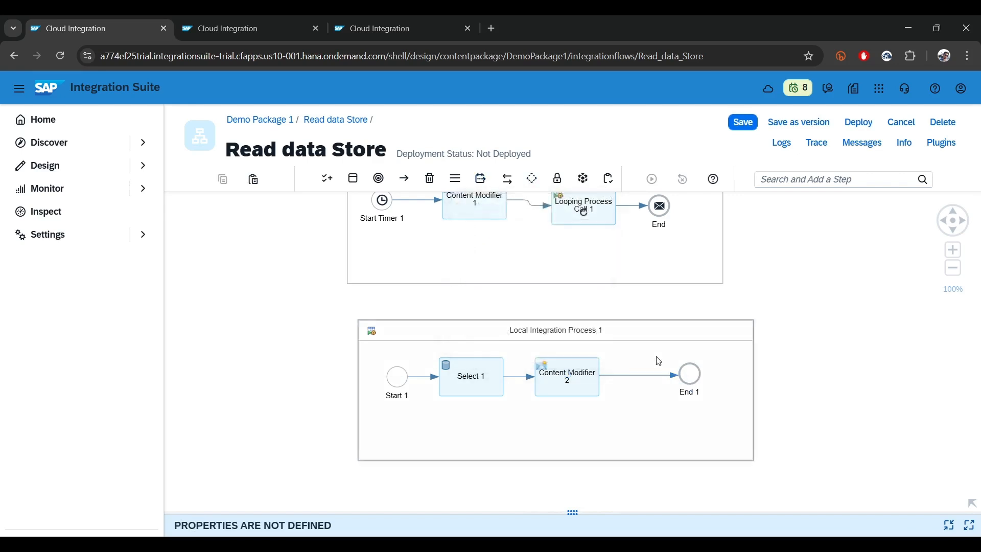
click(640, 379)
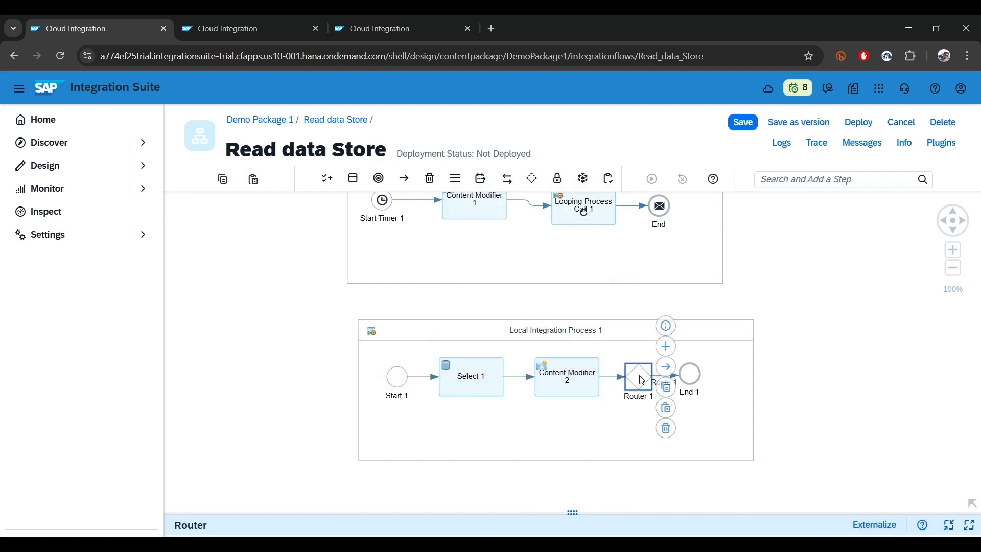
Add a Content Modifier on a second branch of the Router and connect it to the local process's End event
click(667, 346)
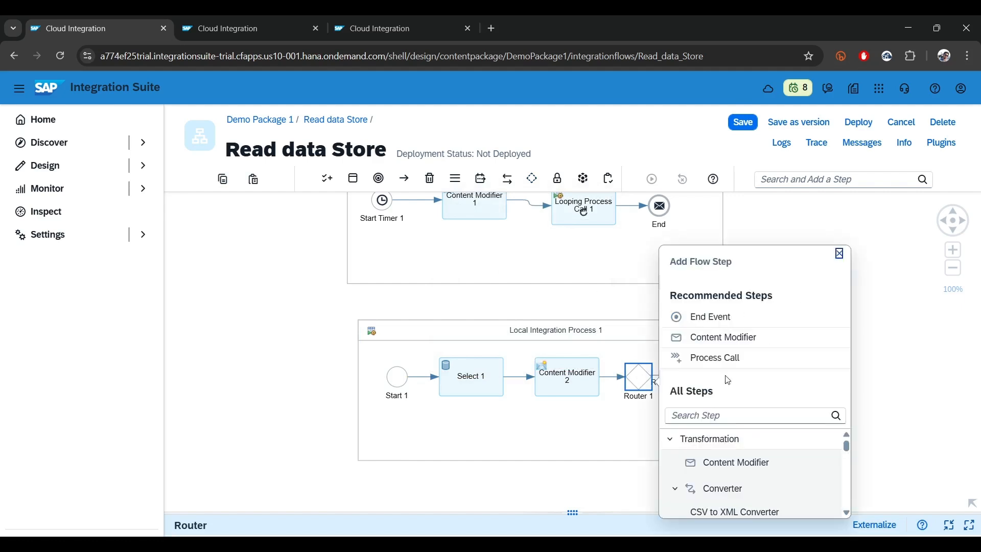
click(744, 466)
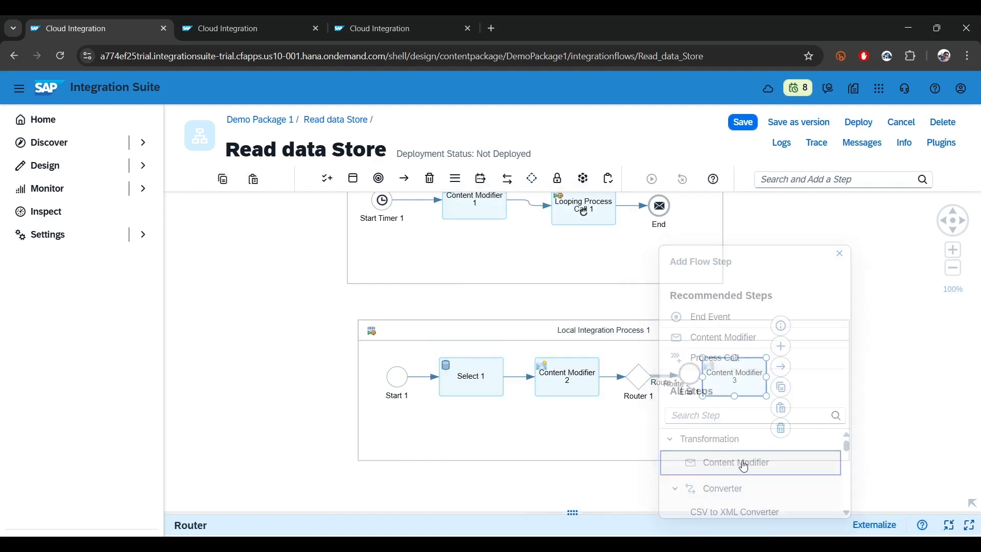
click(841, 336)
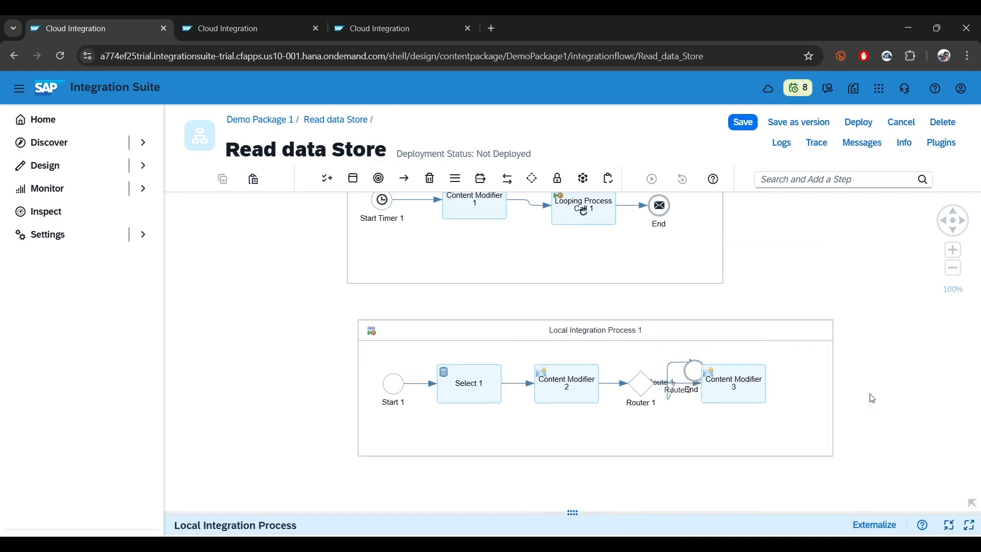
click(746, 408)
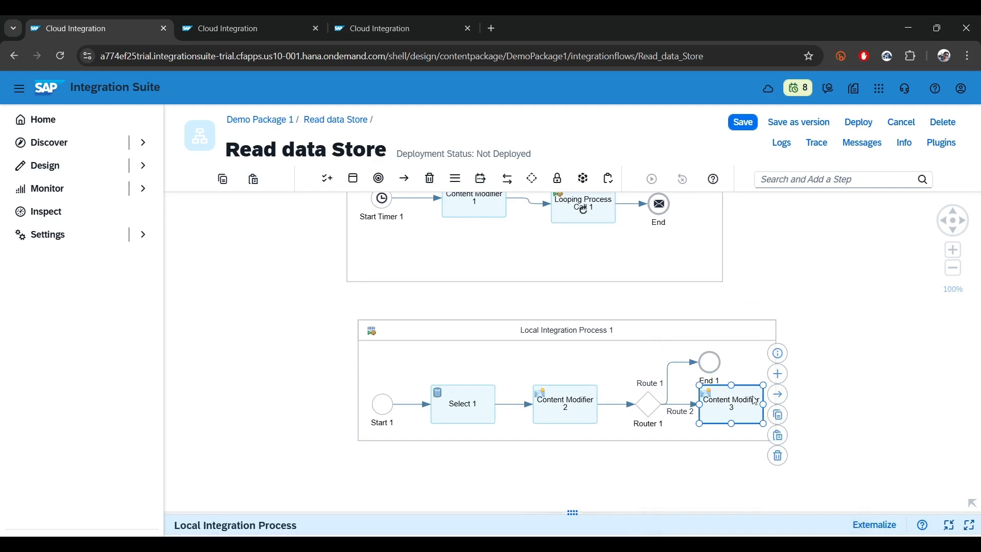
click(720, 368)
Place the local End event beyond Content Modifier 3 and move Content Modifier 3 below the Route 1 branch
drag(720, 367, 794, 383)
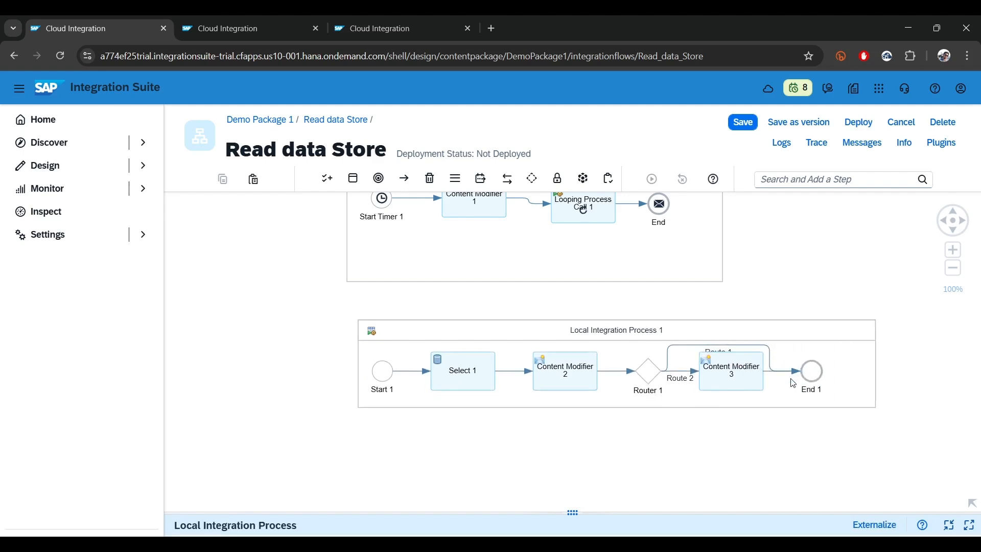
drag(730, 374, 741, 416)
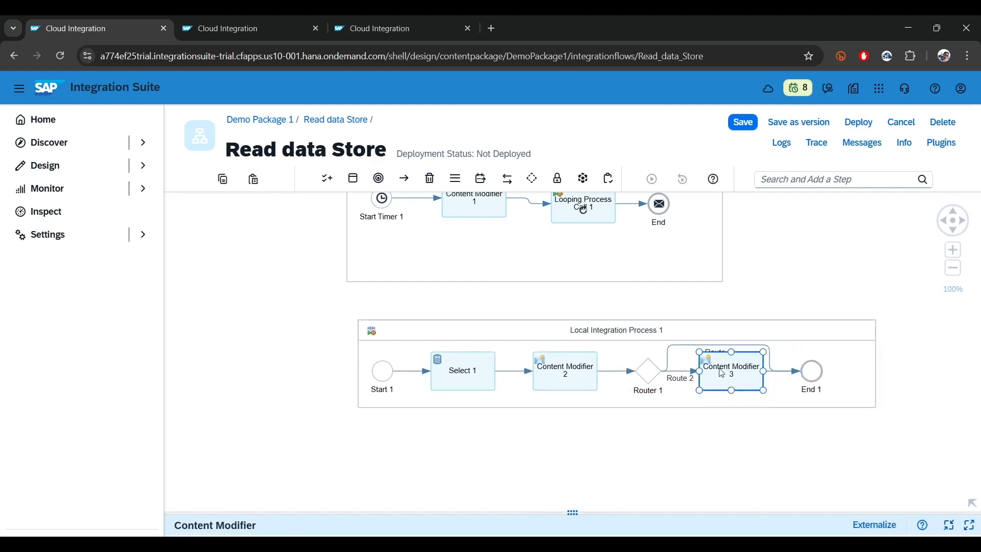
drag(732, 375, 736, 416)
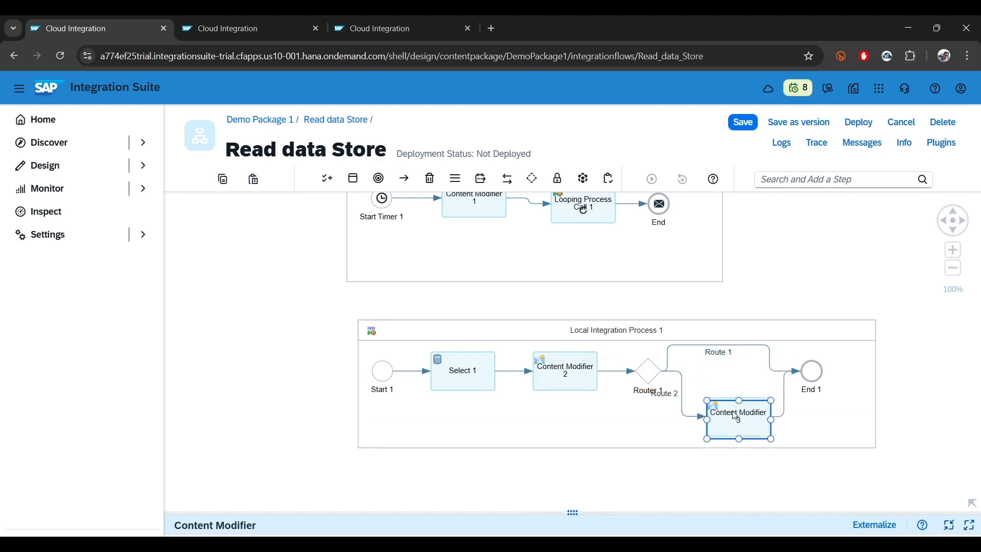
Insert a data store Delete operation on Route 1 between the Router and the local End event
click(832, 178)
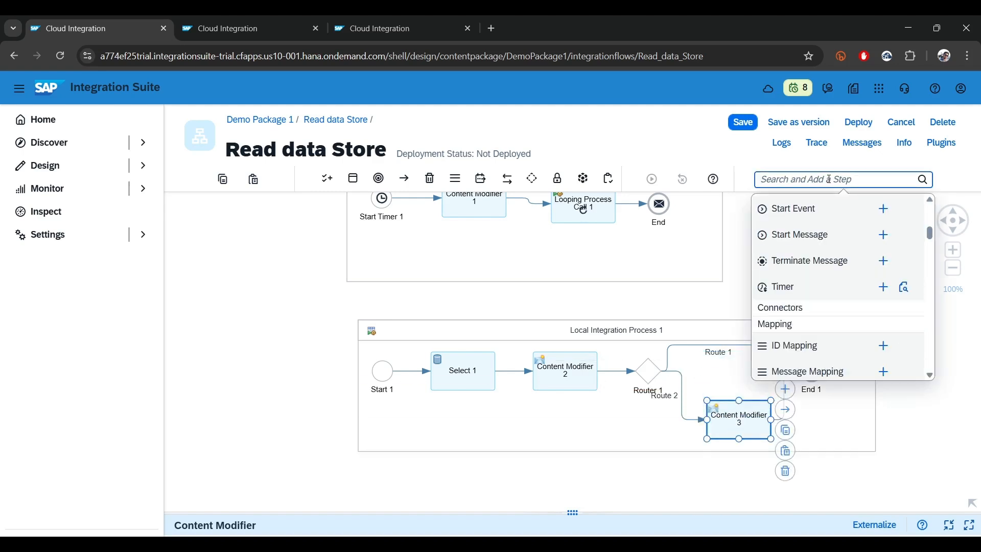
text(dele)
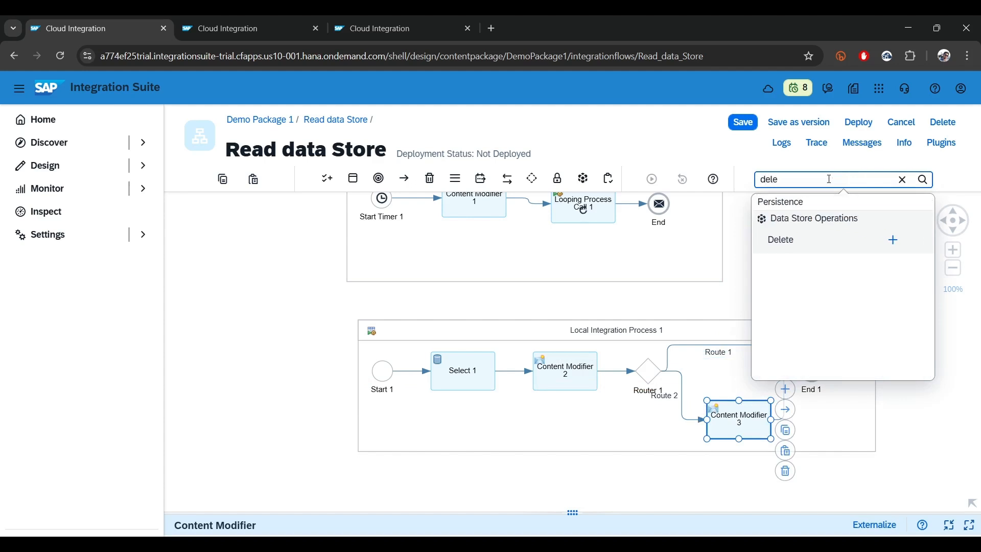
click(893, 240)
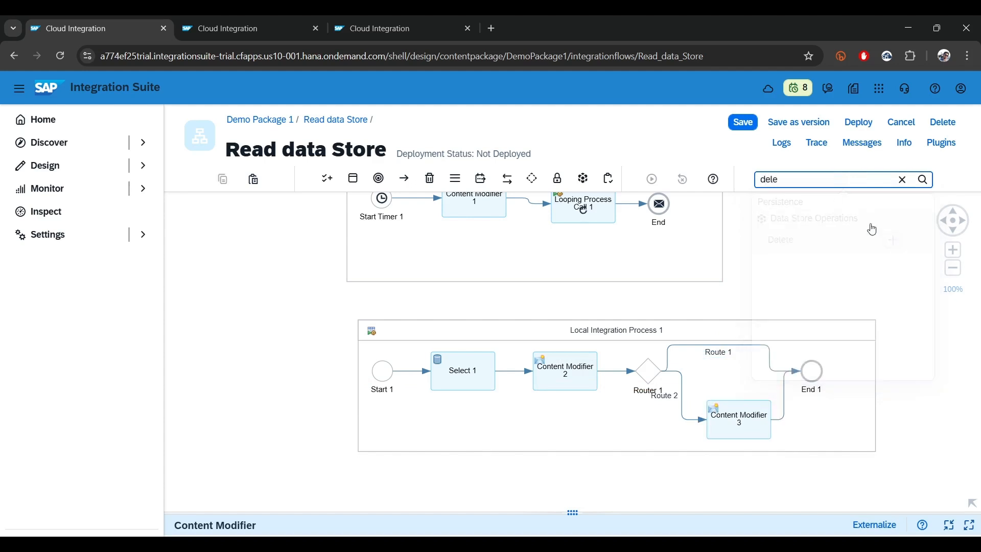
click(741, 351)
Auto-arrange the Local Integration Process in a horizontal layout
click(871, 400)
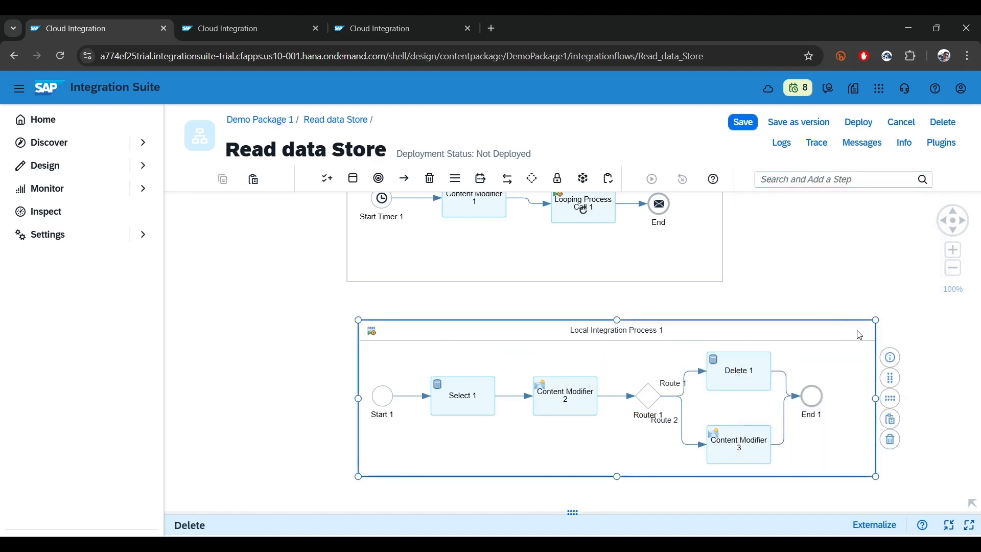
click(890, 399)
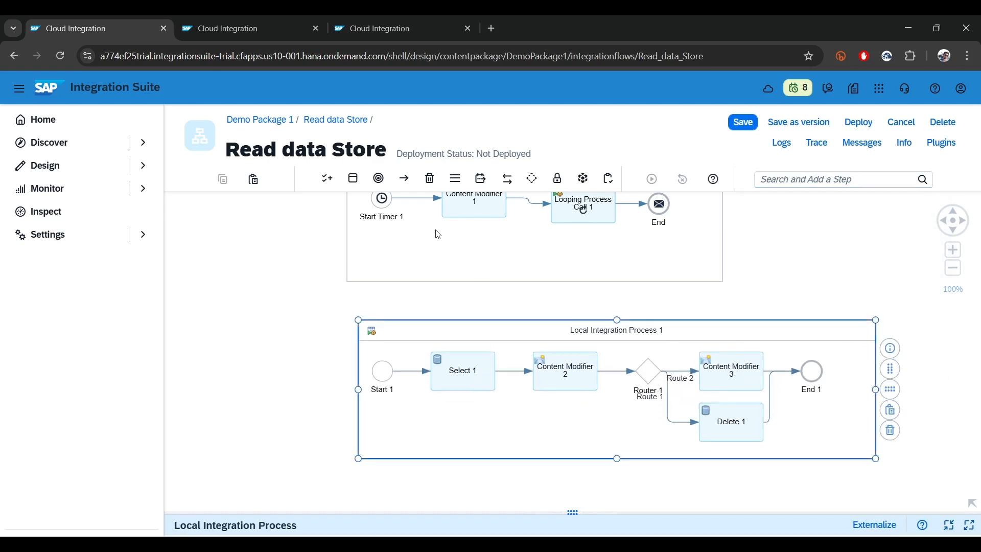
click(259, 274)
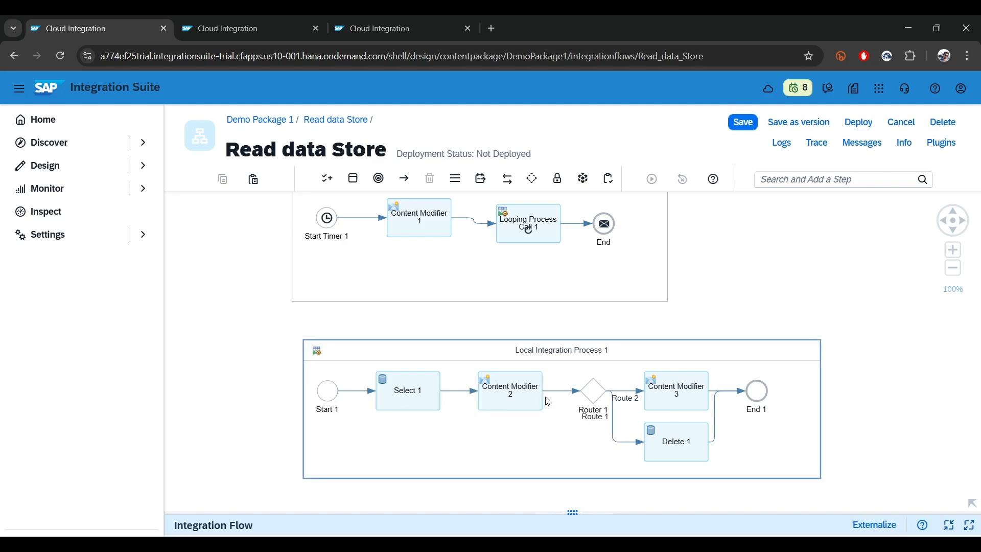
Set the Delete 1 operation's data store name to local_DS and its visibility to Global
click(625, 443)
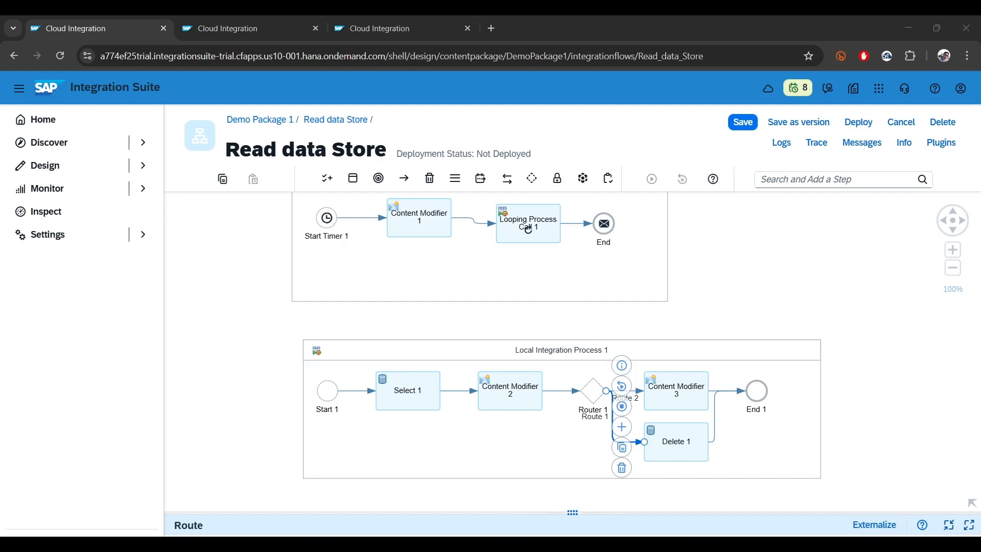
click(682, 439)
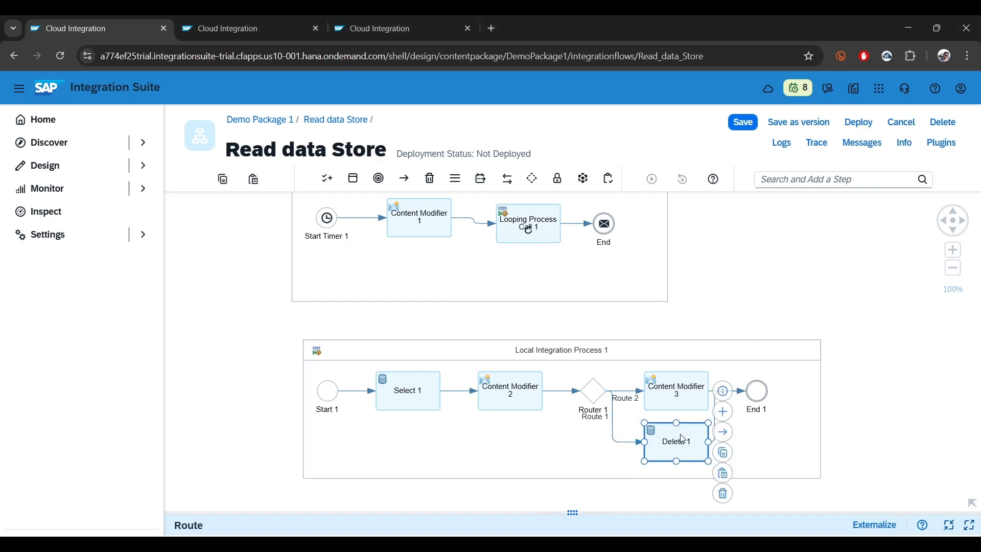
drag(573, 511, 492, 270)
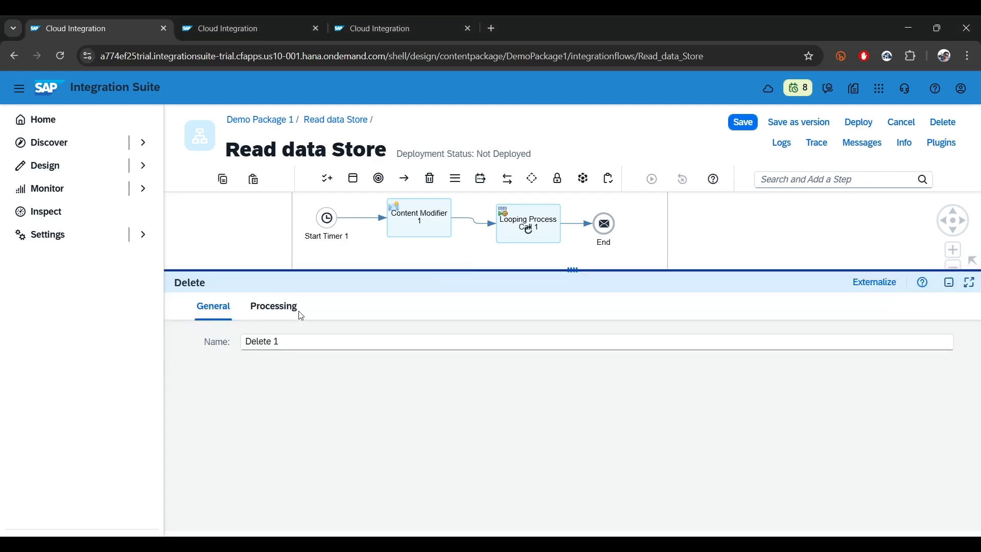
click(295, 309)
click(341, 340)
text(local_DS)
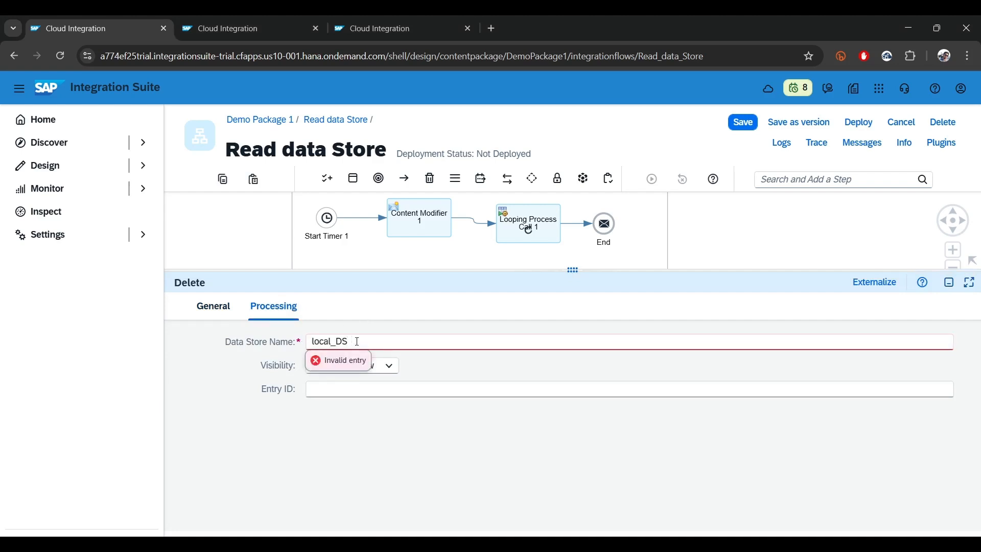
drag(357, 341, 191, 340)
click(219, 345)
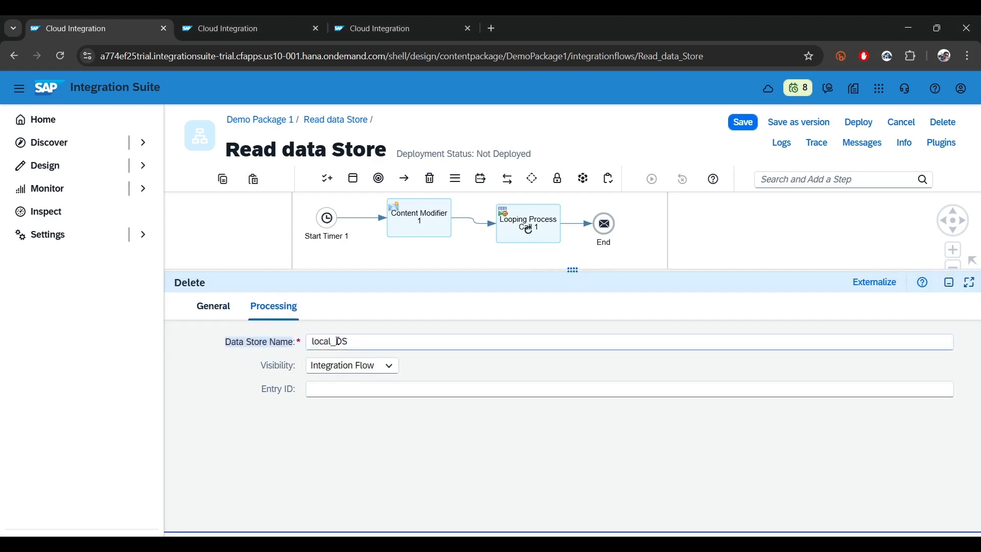
click(367, 366)
click(344, 394)
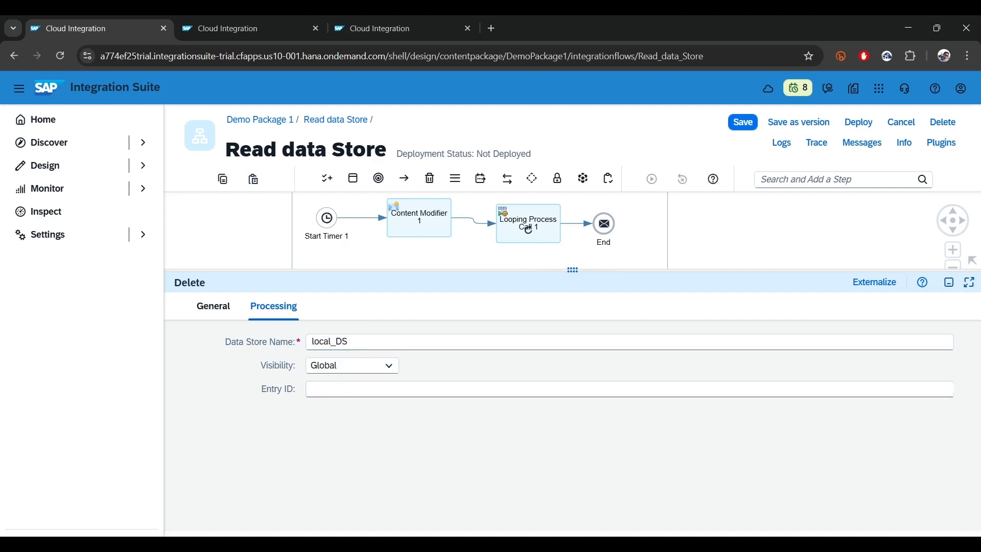
Set the Entry ID of the Delete 1 operation to ${property.p_message_id}
click(401, 385)
text(${property.p_message_id})
drag(432, 387, 258, 384)
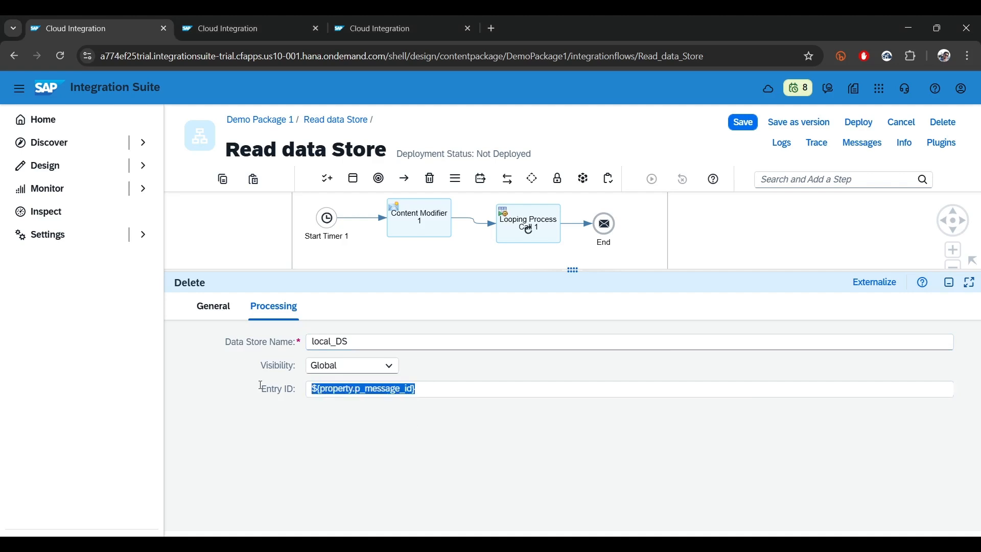
click(949, 282)
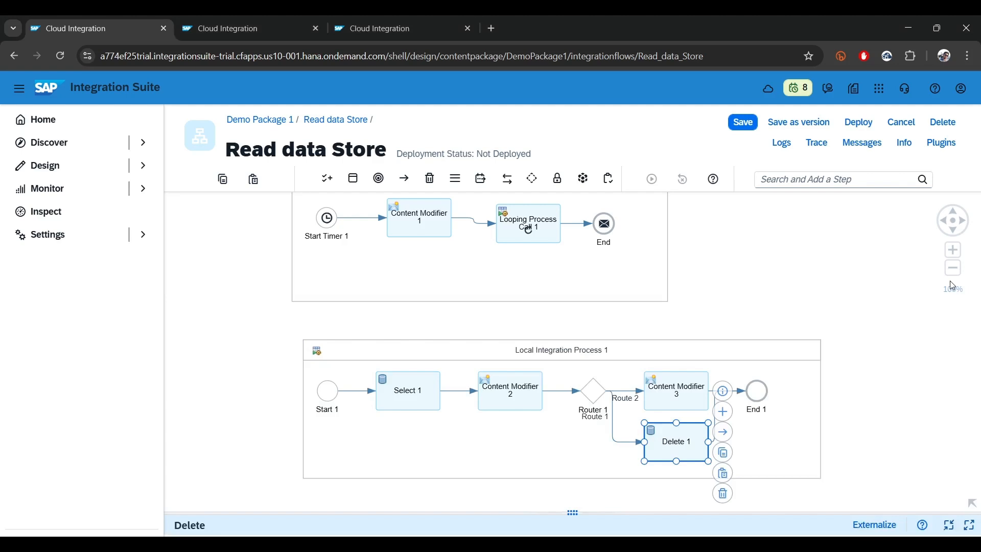
Copy the exchange property name p_continue from Content Modifier 1 in the main integration process
click(675, 400)
click(422, 215)
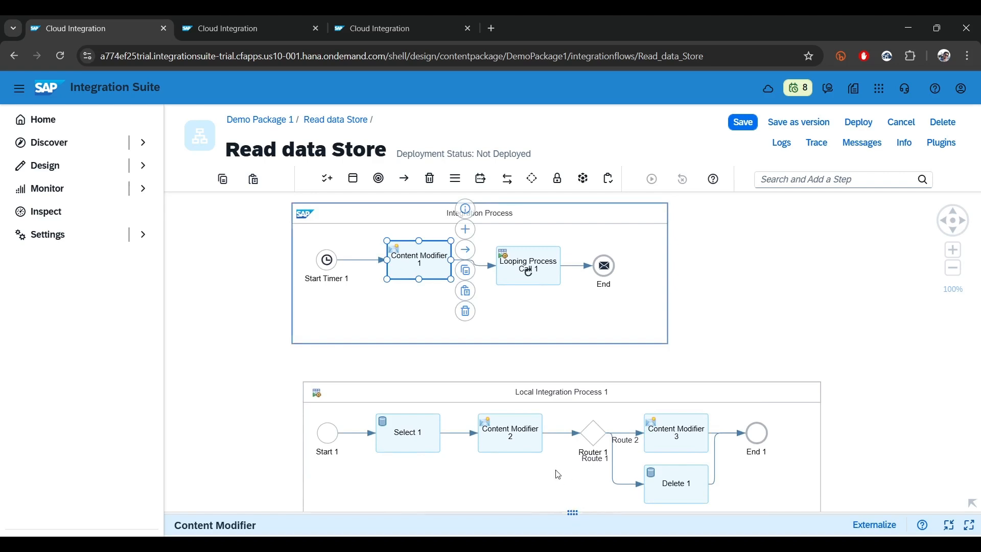
click(573, 513)
click(312, 312)
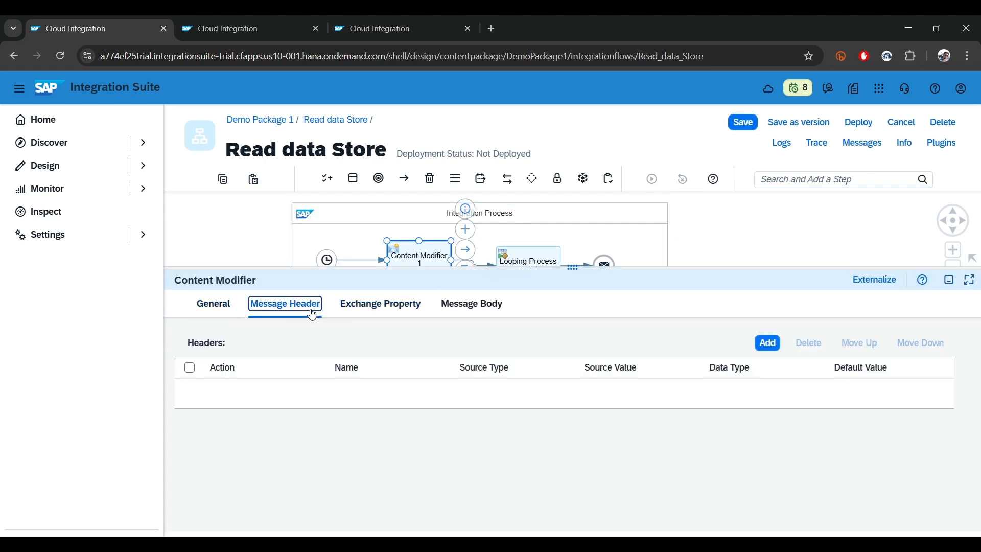
click(376, 306)
double_click(405, 391)
key(ctrl+c)
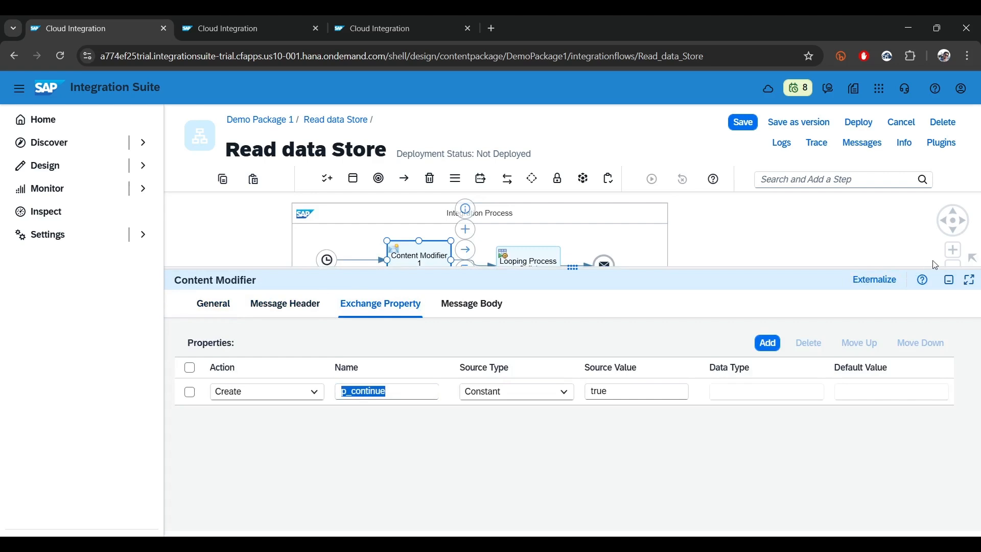
click(949, 279)
Add an exchange property p_continue to Content Modifier 3 with source type Constant and source value false
click(684, 430)
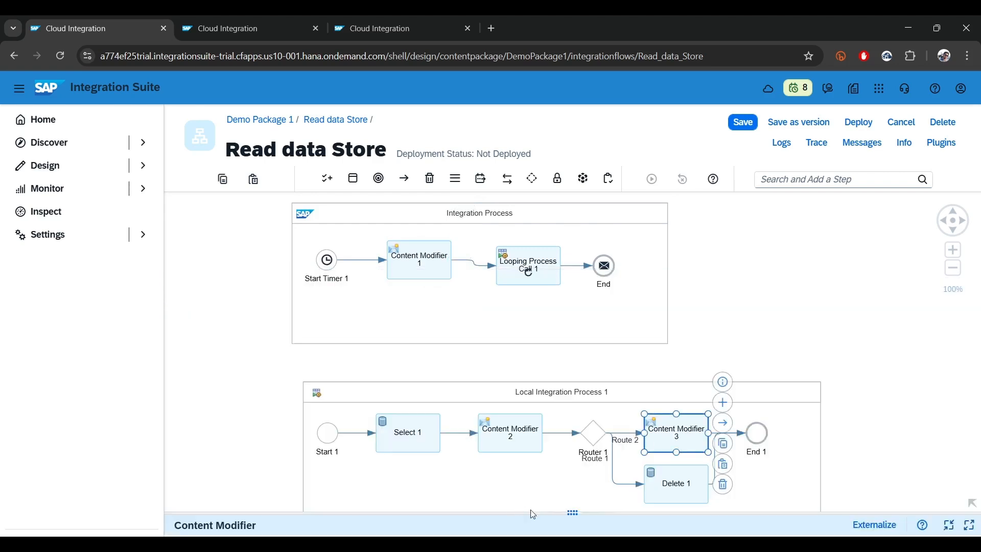
click(571, 512)
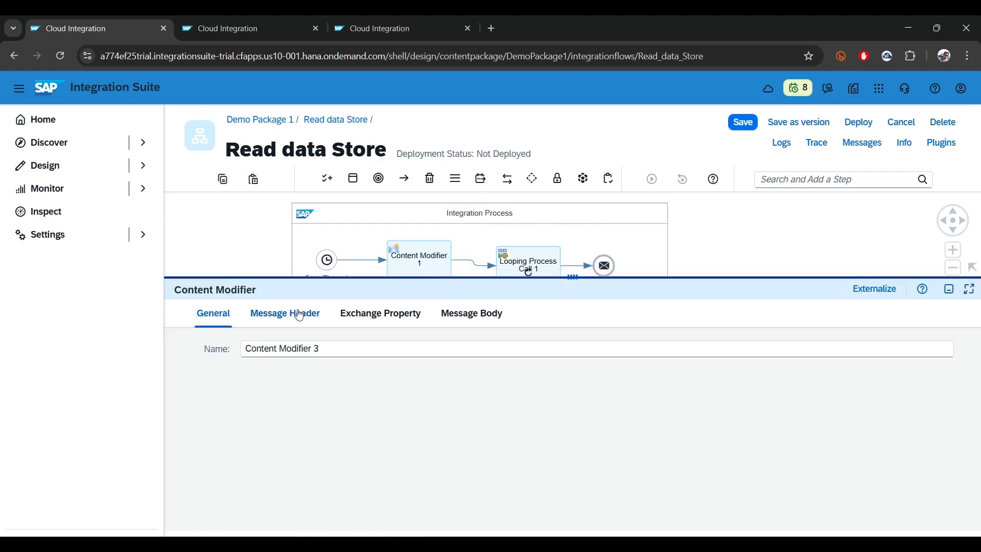
click(299, 315)
click(381, 313)
click(761, 356)
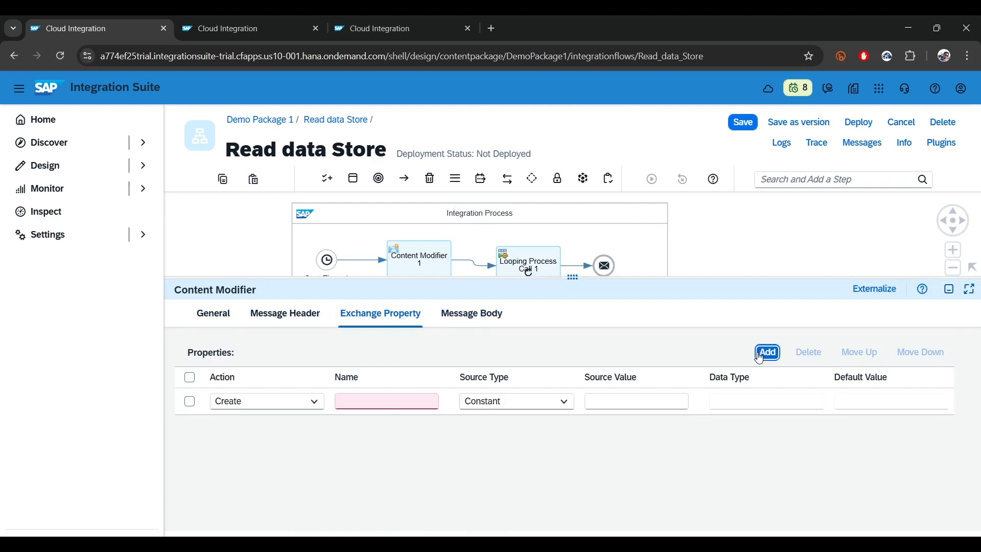
click(408, 407)
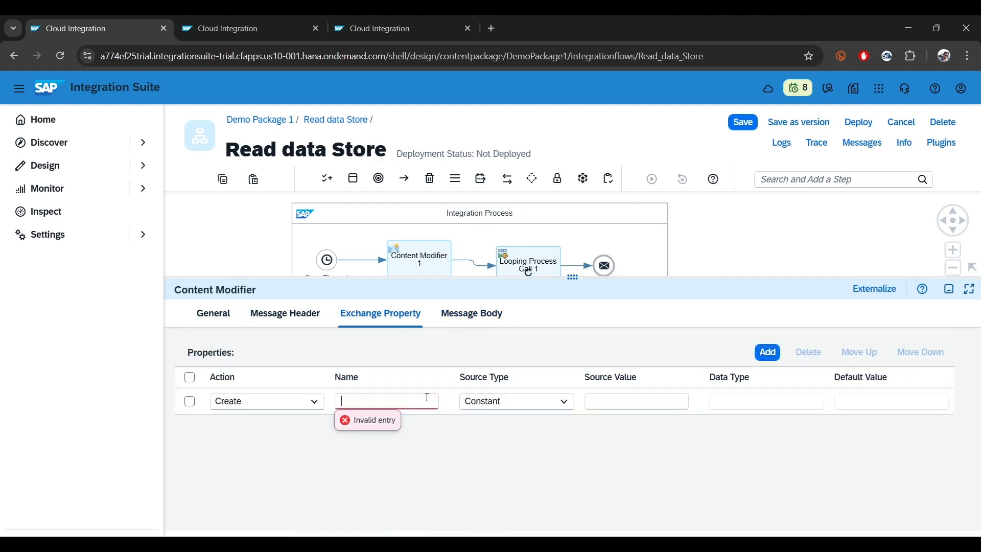
key(ctrl+v)
click(636, 401)
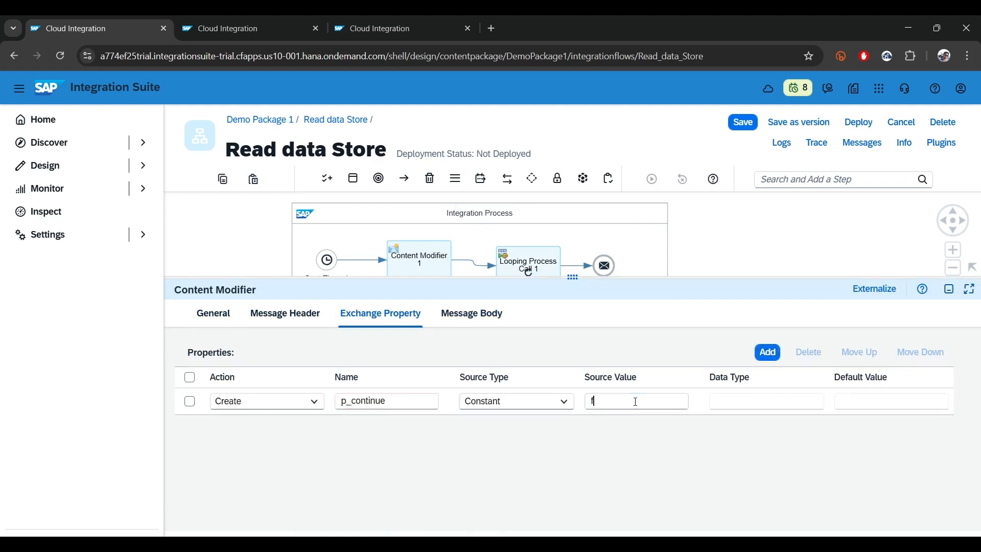
text(false)
click(948, 289)
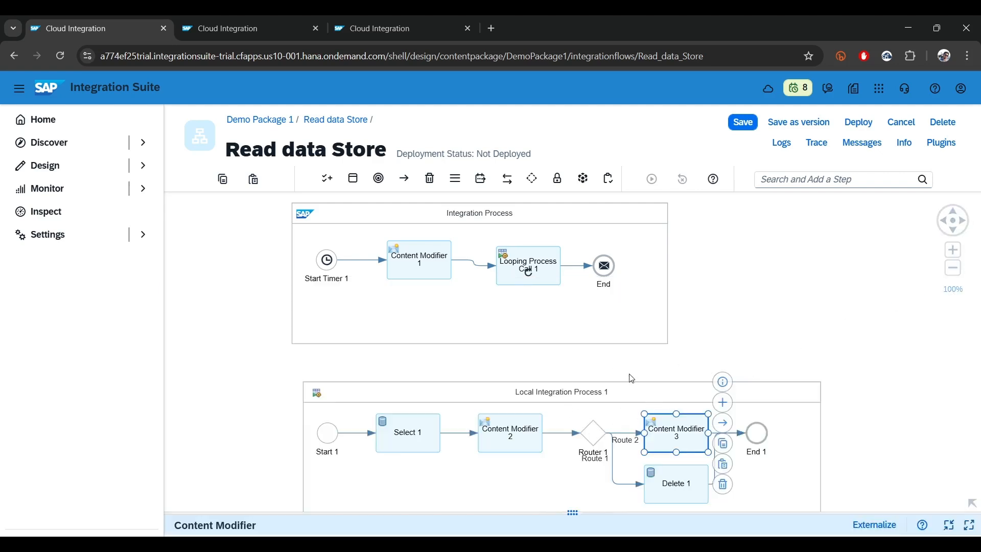
Set the XML condition of Route 1, from the Router to Delete 1, to count(/messages/message) > 0
drag(857, 375, 818, 345)
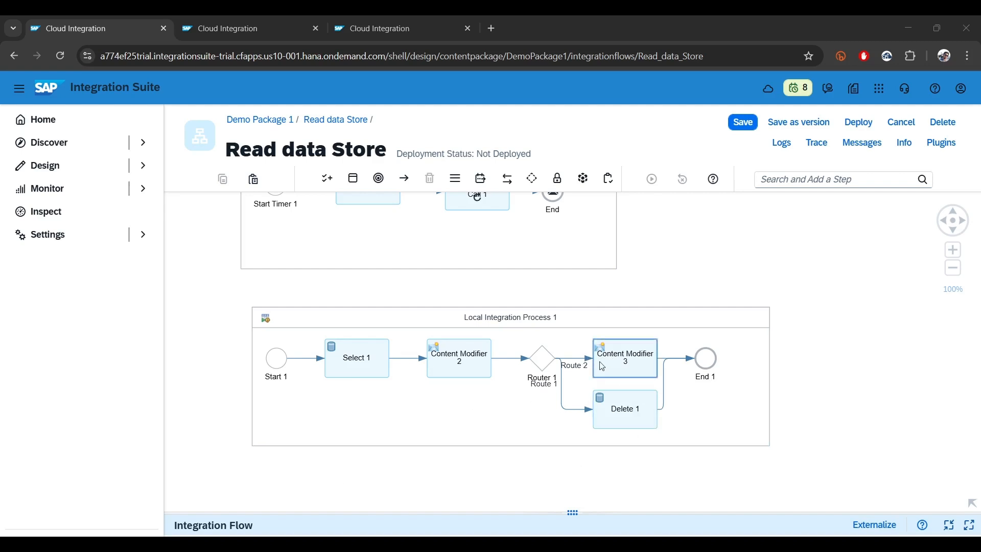
click(574, 410)
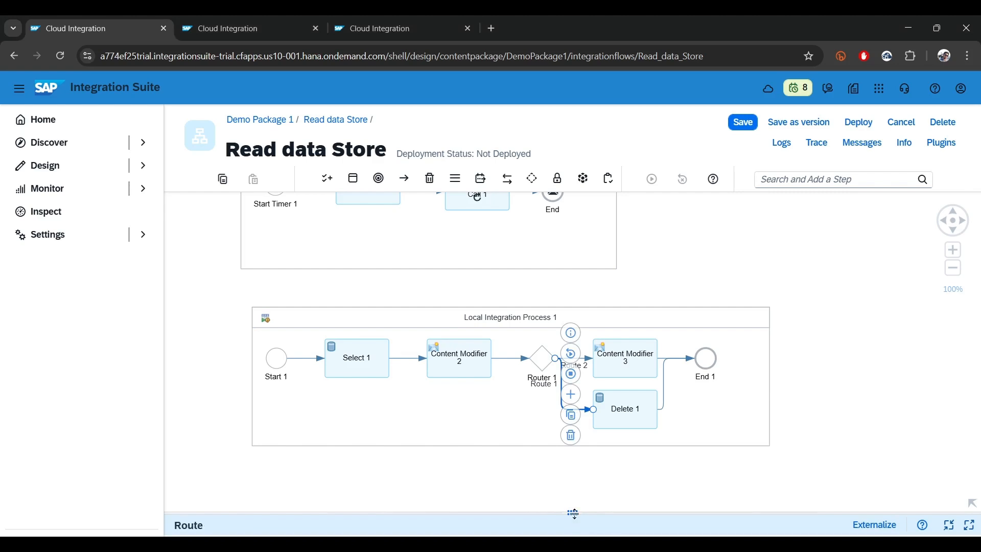
drag(572, 512, 573, 263)
click(271, 300)
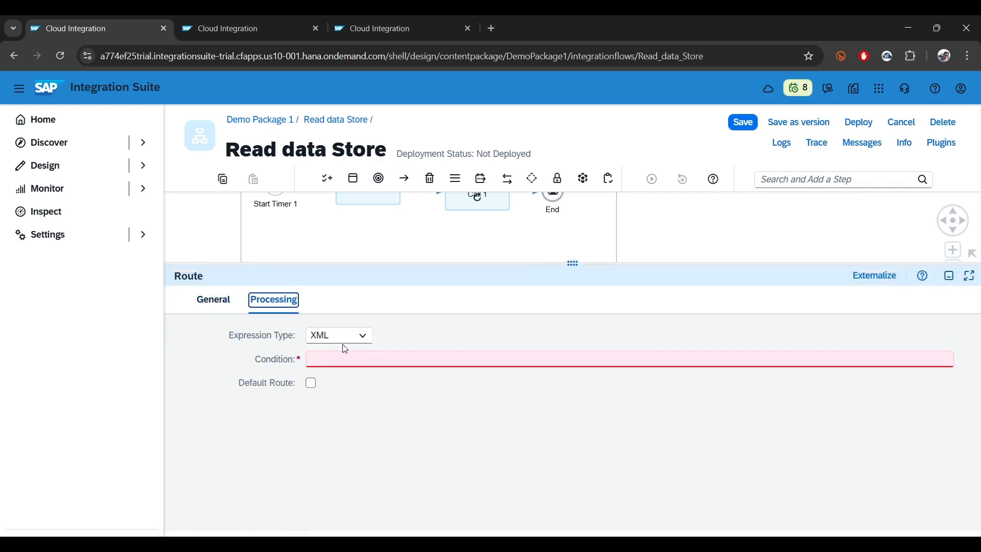
click(336, 359)
text(count(/messages/message) > 0)
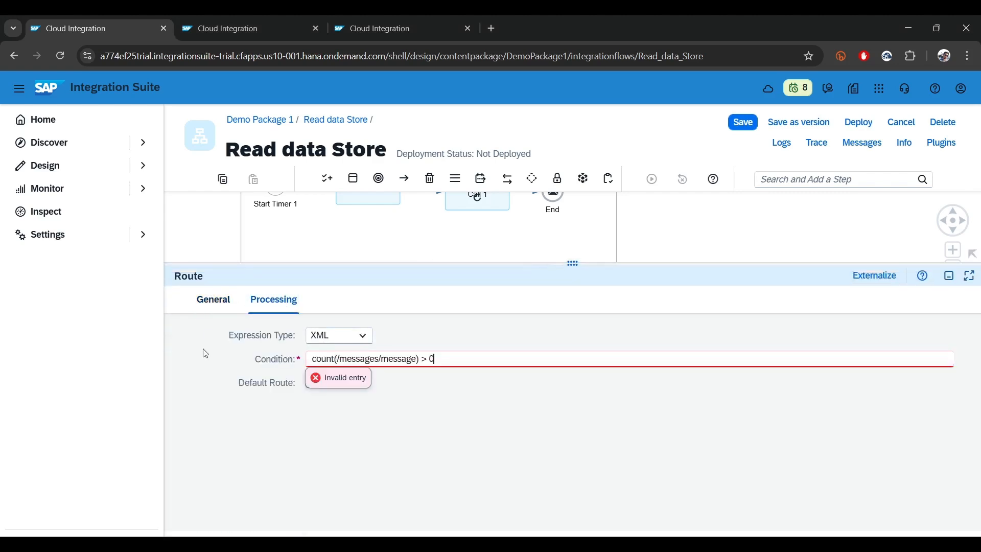
click(448, 477)
double_click(363, 359)
click(403, 359)
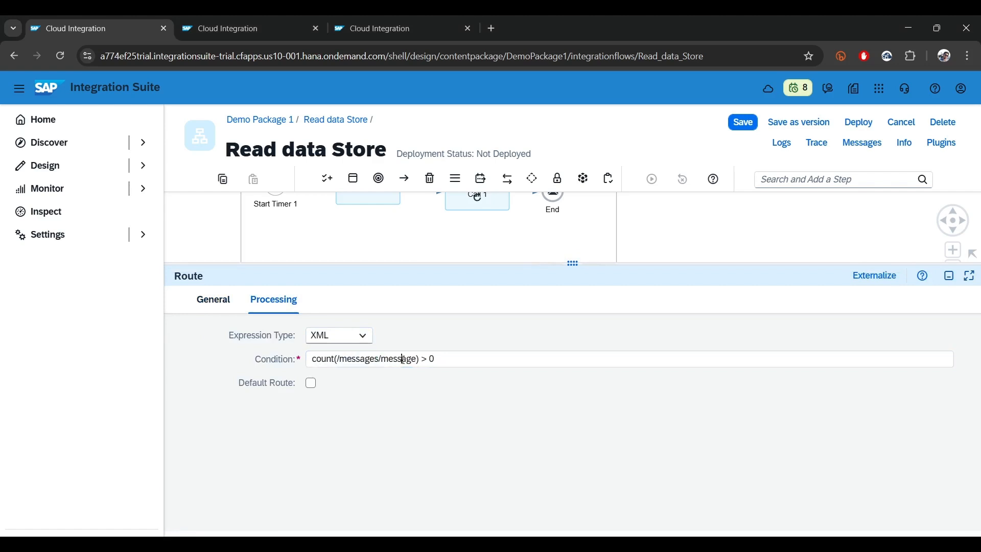
double_click(403, 360)
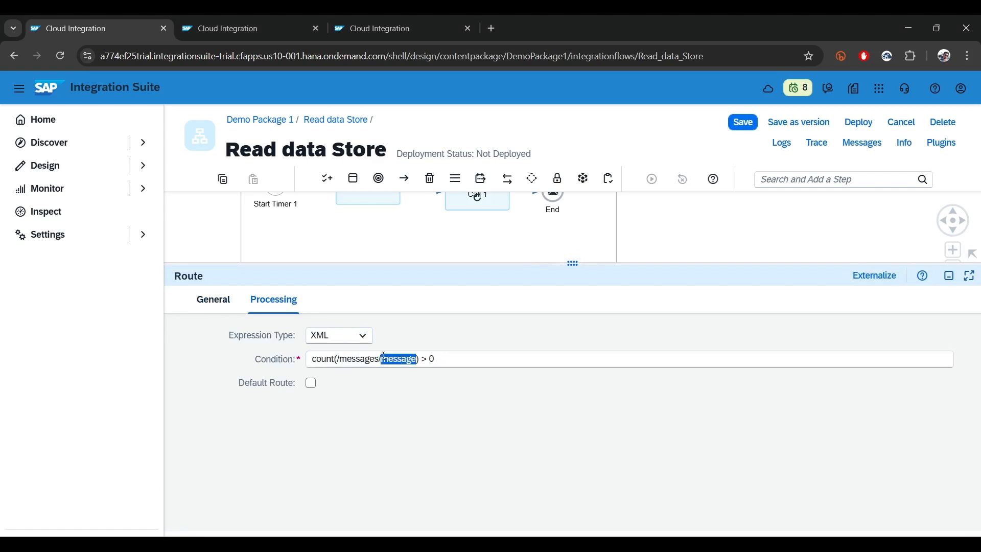
drag(458, 358, 227, 357)
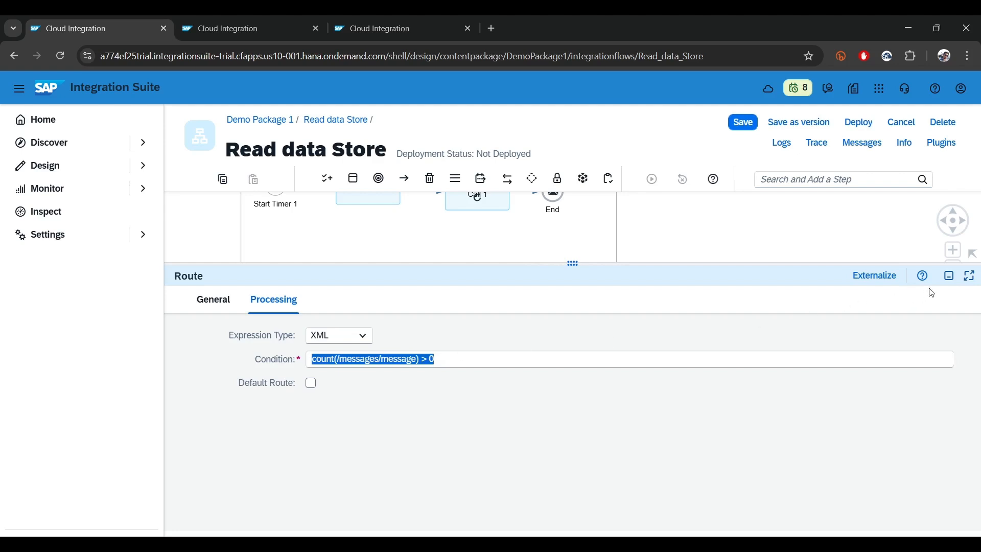
click(953, 280)
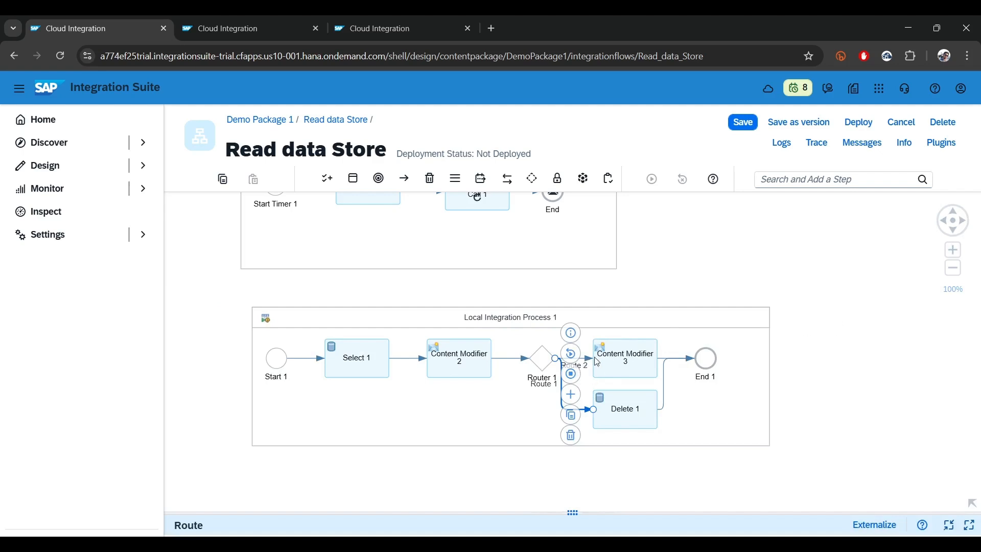
Make Route 2, from the Router to Content Modifier 3, the default route
click(887, 311)
click(555, 362)
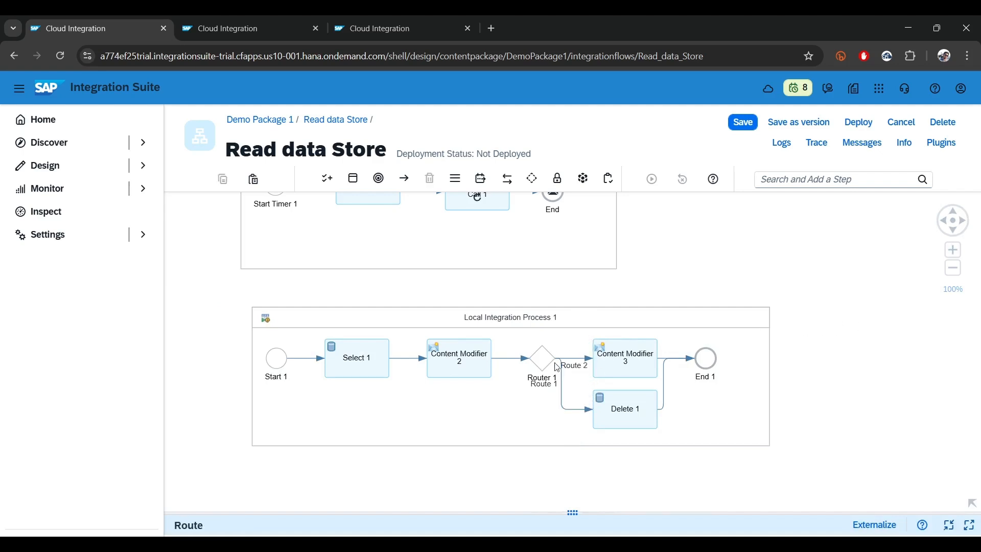
click(588, 362)
click(573, 512)
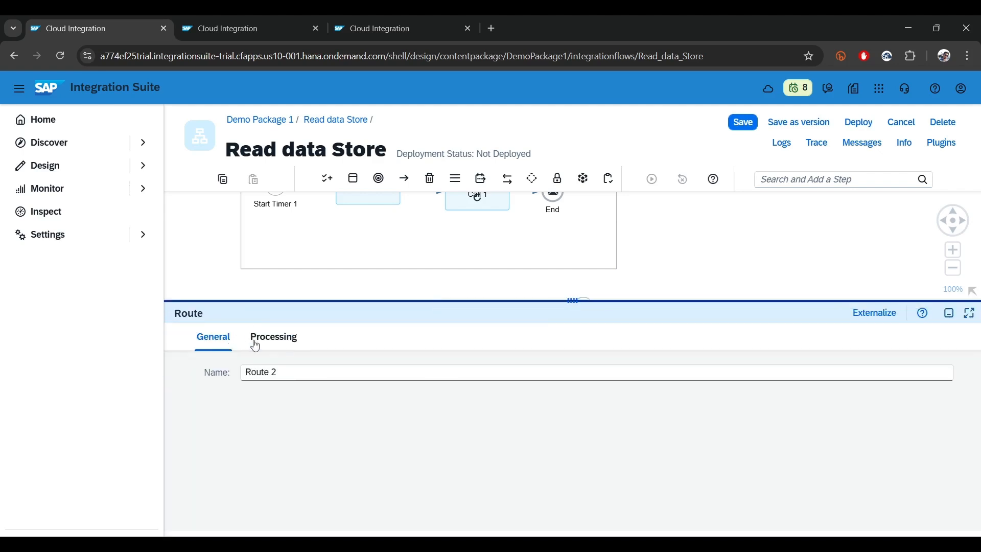
click(257, 343)
click(311, 416)
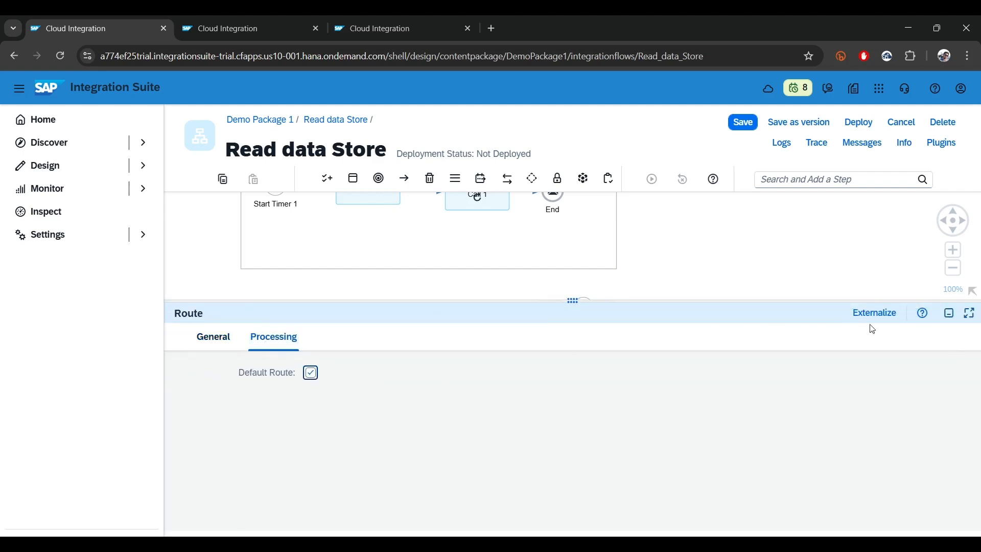
click(949, 313)
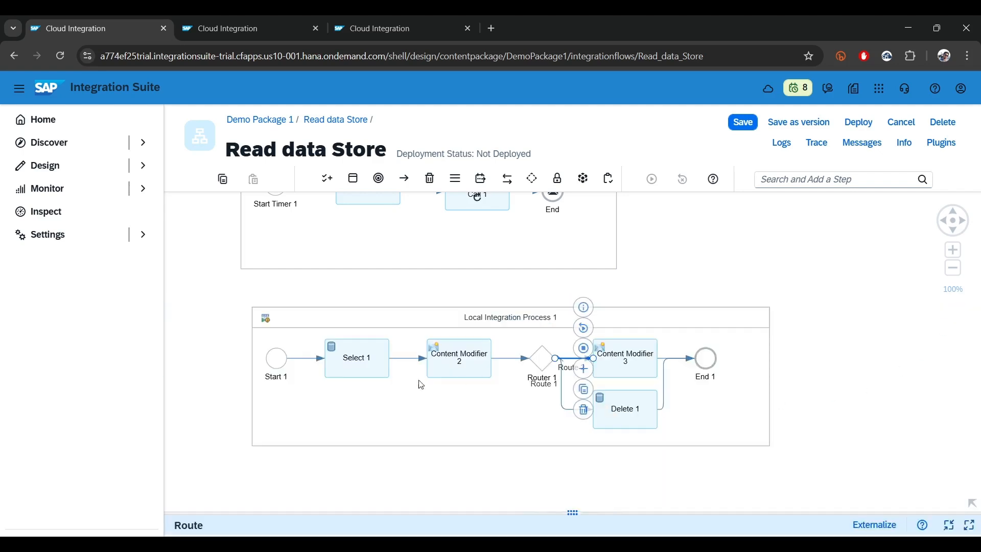
Assign Local Integration Process 1 to Looping Process Call 1 in the main integration process
click(895, 310)
scroll(889, 316, up, 2)
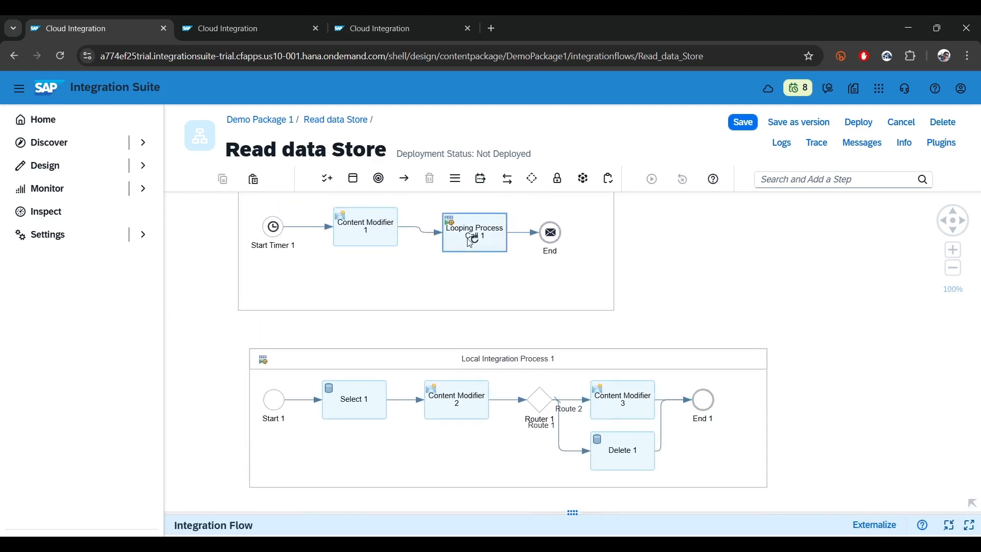
click(470, 242)
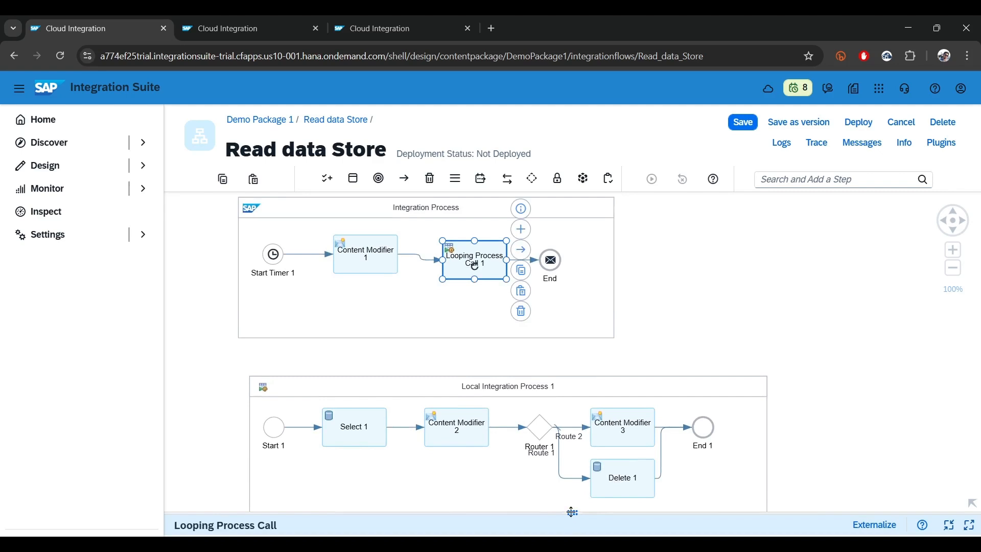
drag(573, 514, 573, 292)
click(272, 328)
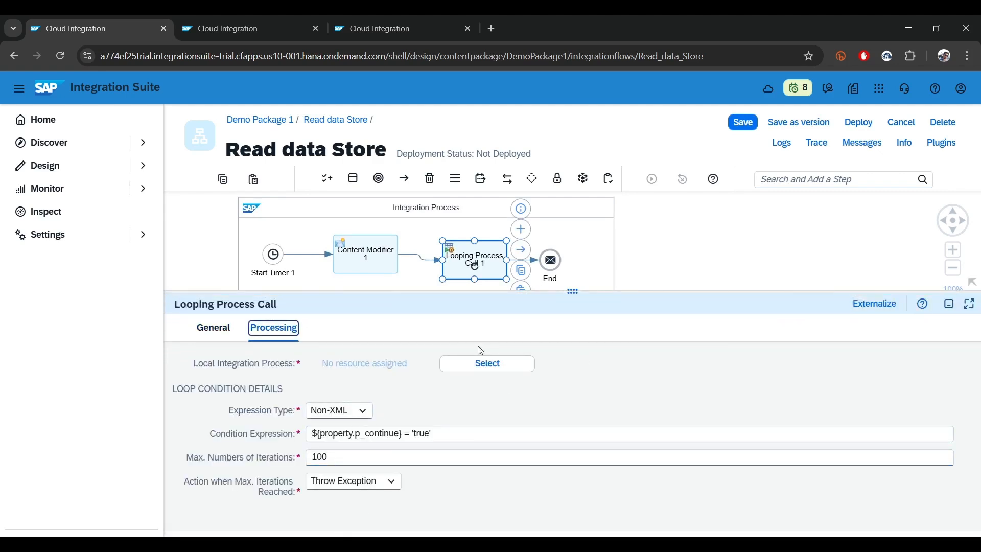
click(498, 363)
click(415, 162)
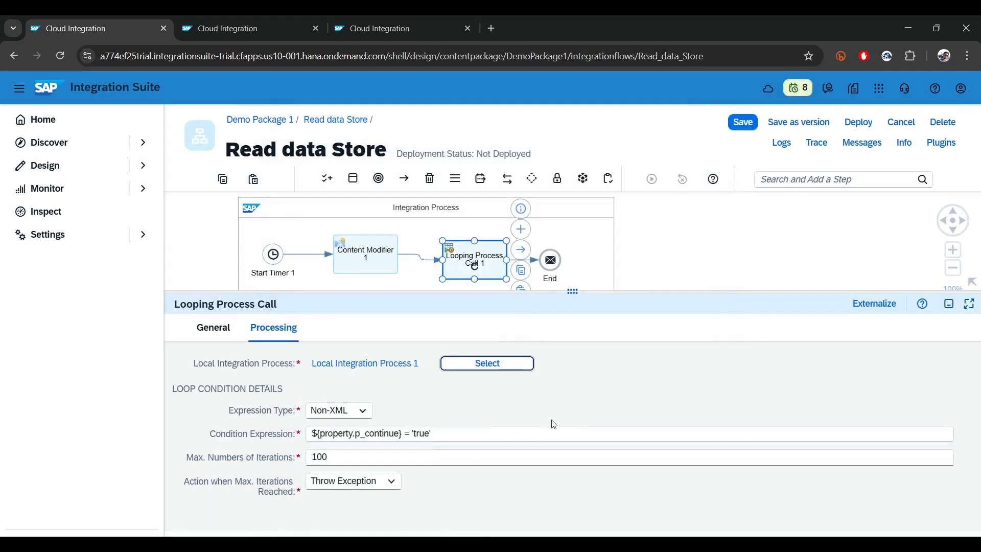
click(949, 305)
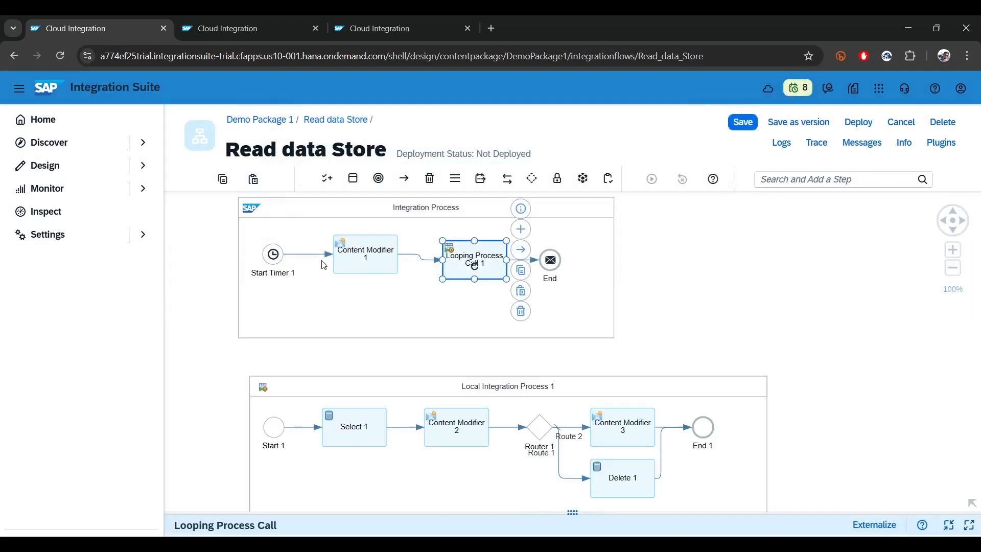
Auto-arrange the layouts of Integration Process and Local Integration Process 1 horizontally
click(595, 212)
click(628, 265)
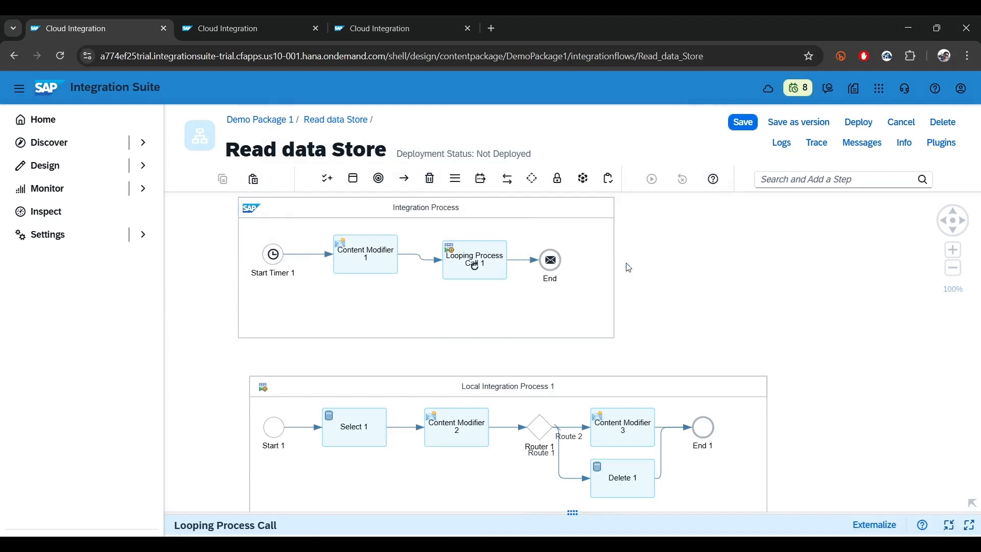
click(765, 446)
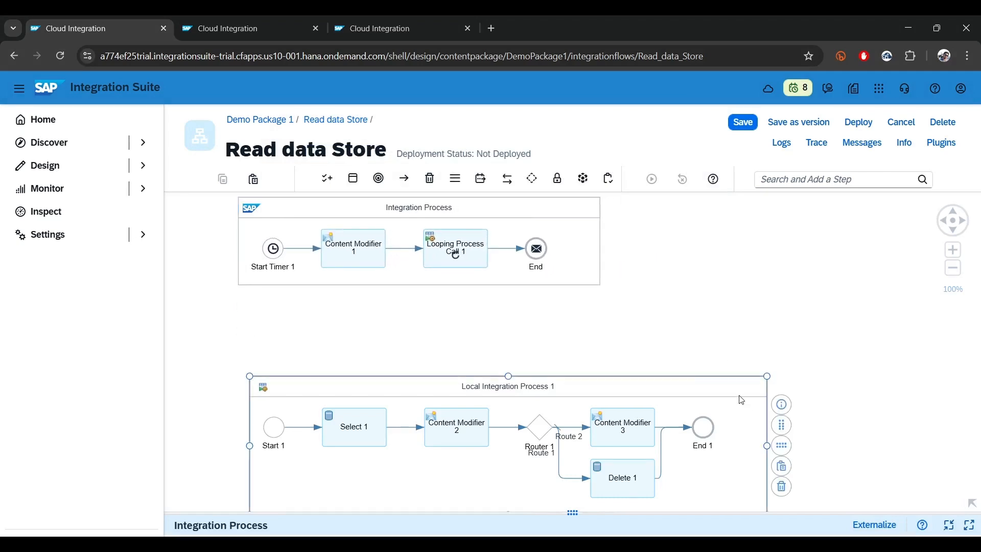
click(783, 453)
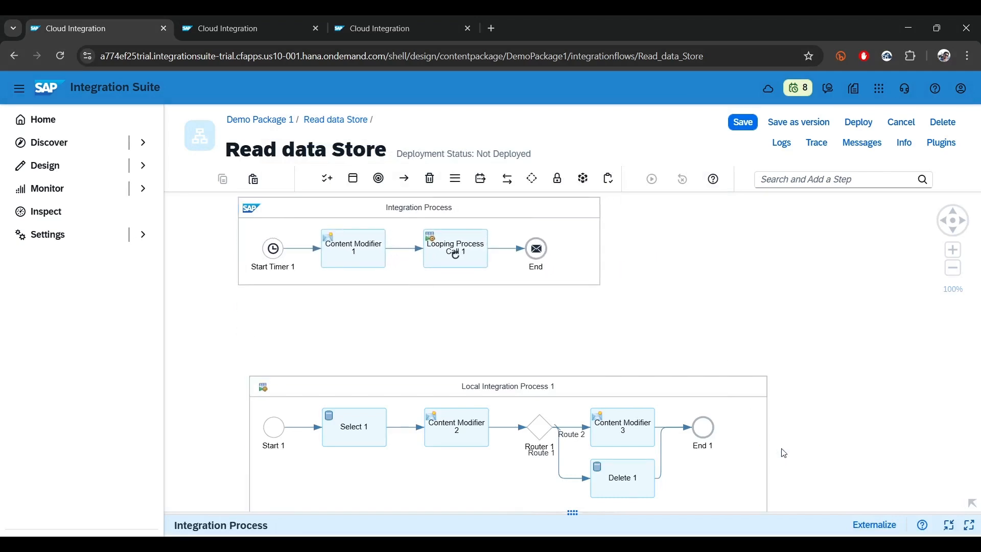
click(711, 309)
click(712, 309)
drag(775, 307, 831, 312)
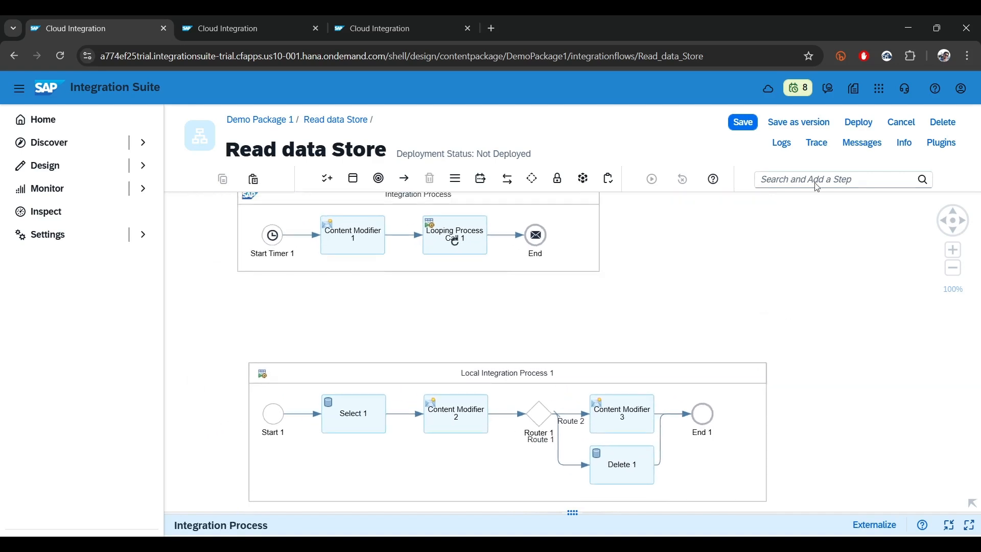
Activate the trace for Read data Store, and save and deploy it on the Cloud Integration runtime profile
click(813, 147)
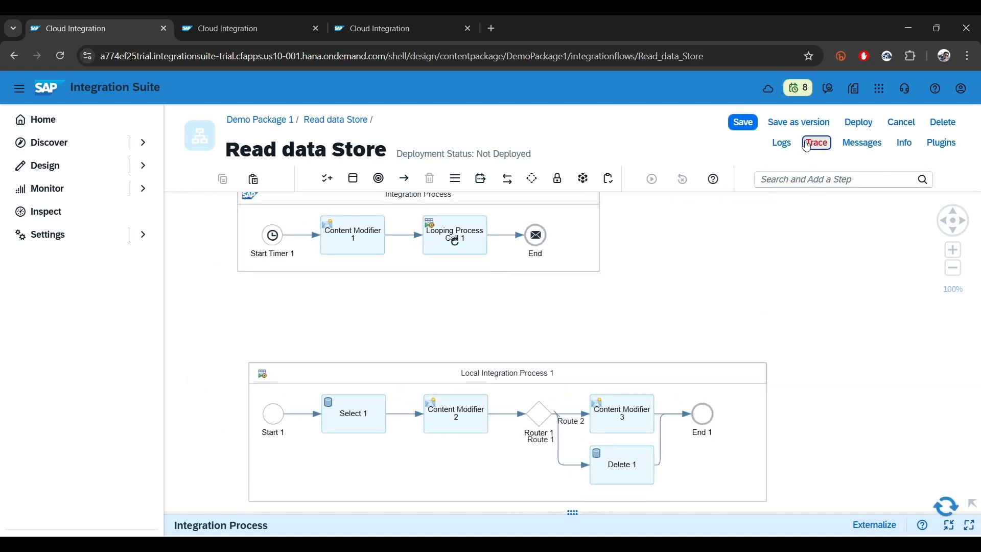
click(877, 123)
click(556, 352)
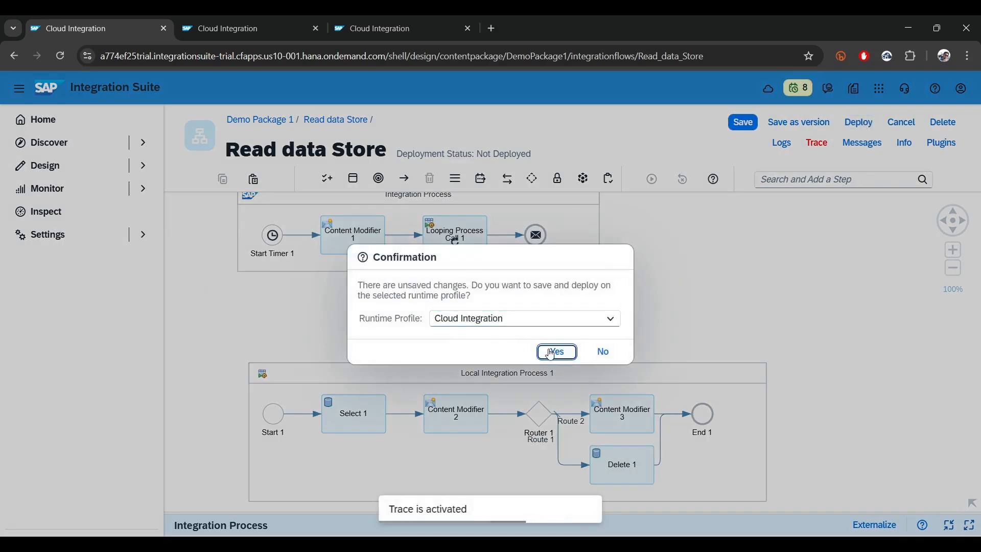
Refresh the data stores overview to check the local_ds entries
click(241, 29)
click(379, 31)
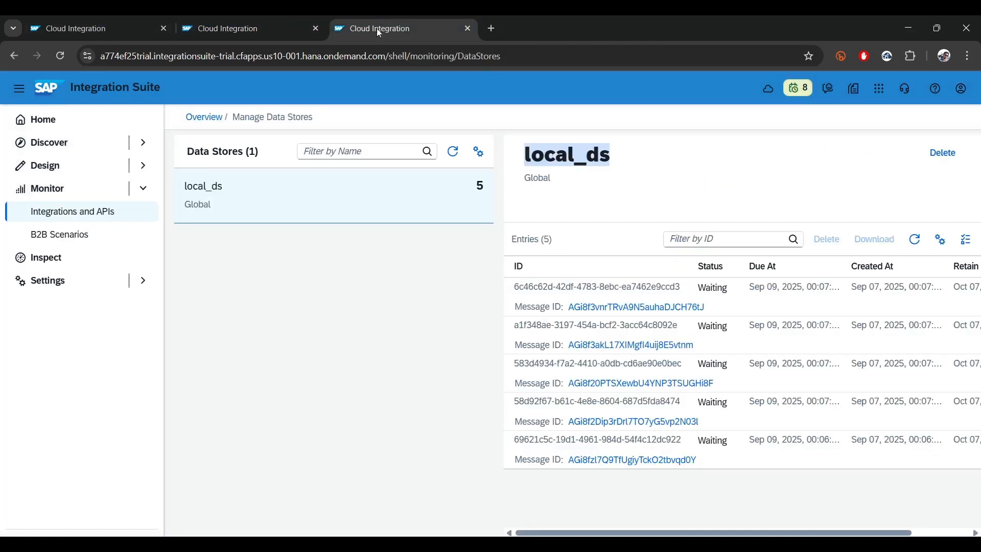
click(459, 155)
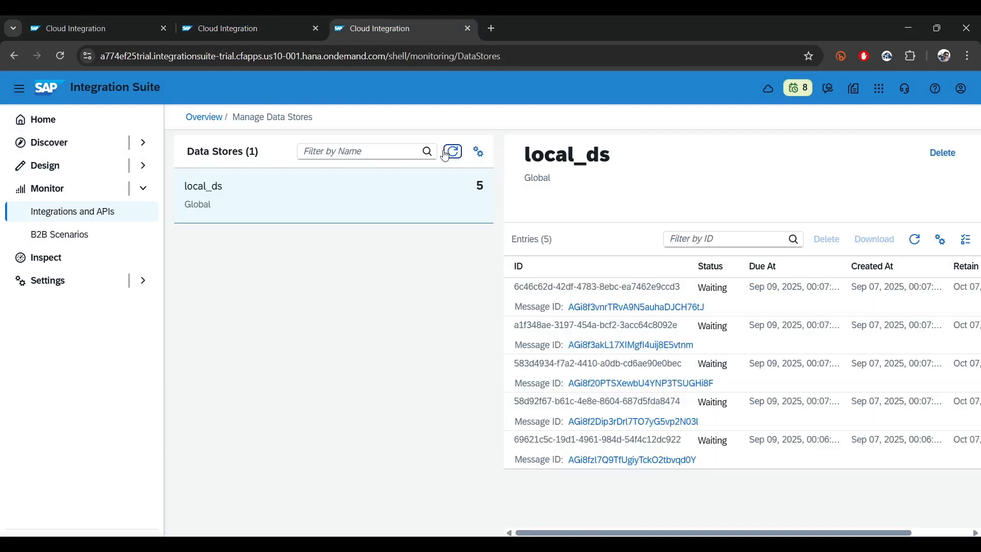
Acknowledge the deployment notice for Read data Store and check the flow's deployment and runtime status
click(69, 27)
click(558, 333)
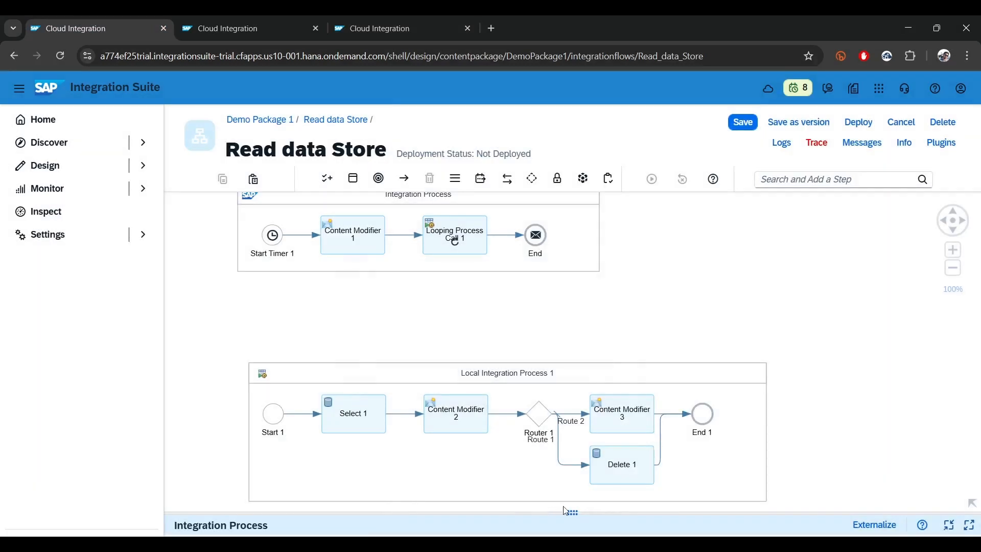
drag(567, 512, 518, 338)
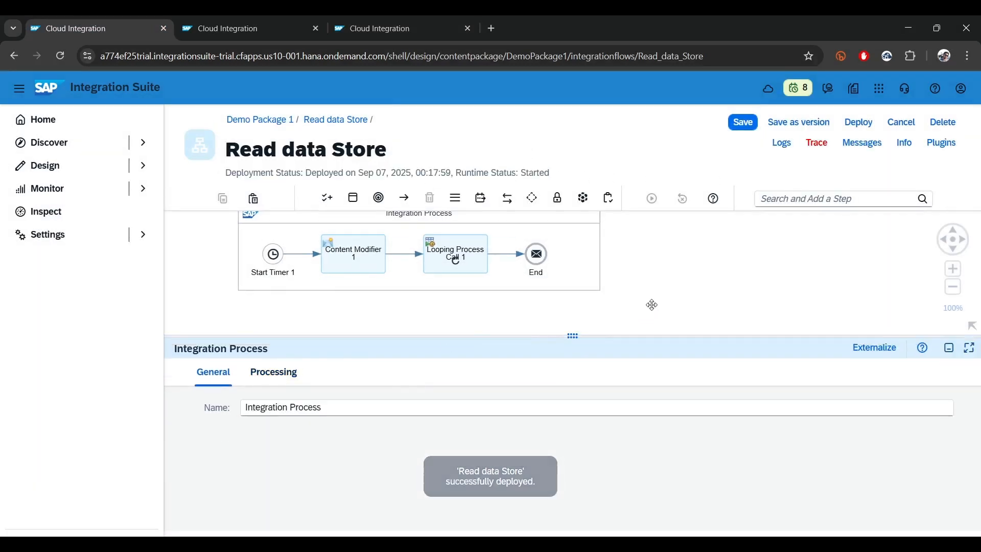
drag(558, 173, 426, 172)
Reload the data stores list to see whether the deployed flow has removed entries from local_ds
click(382, 23)
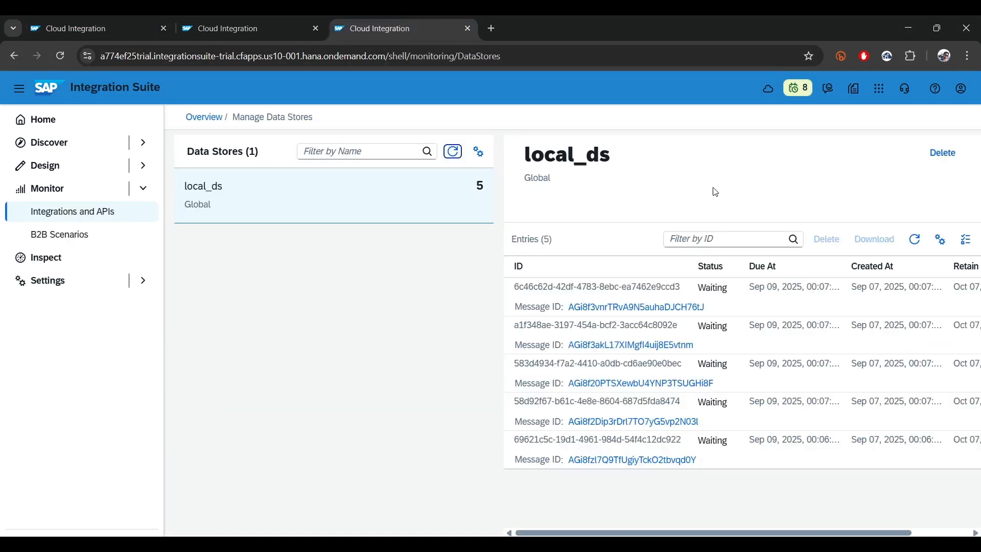
click(454, 153)
click(454, 153)
Show the Read data Store messages in CPI Helper and highlight the steps executed by the 00:18:04 run in both processes
click(109, 23)
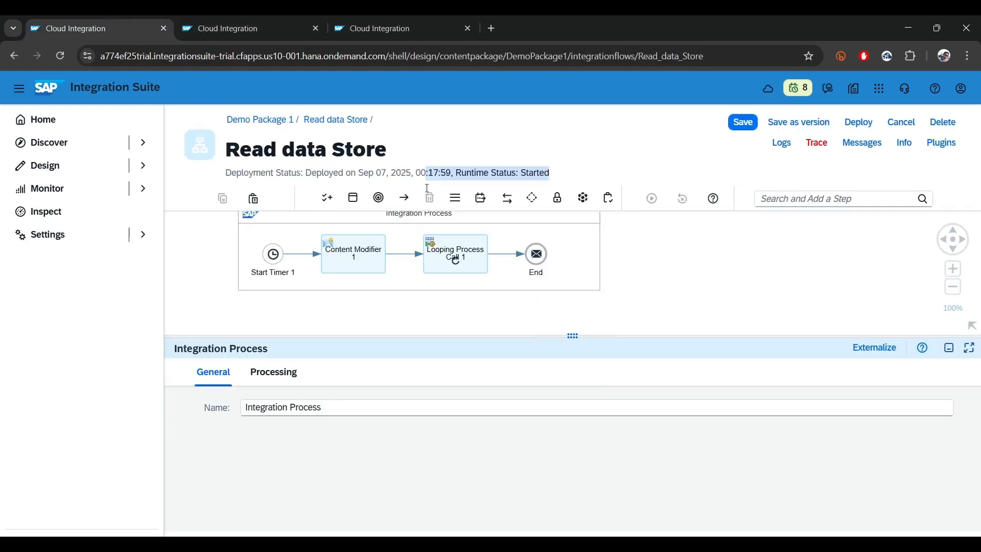
drag(572, 334, 573, 423)
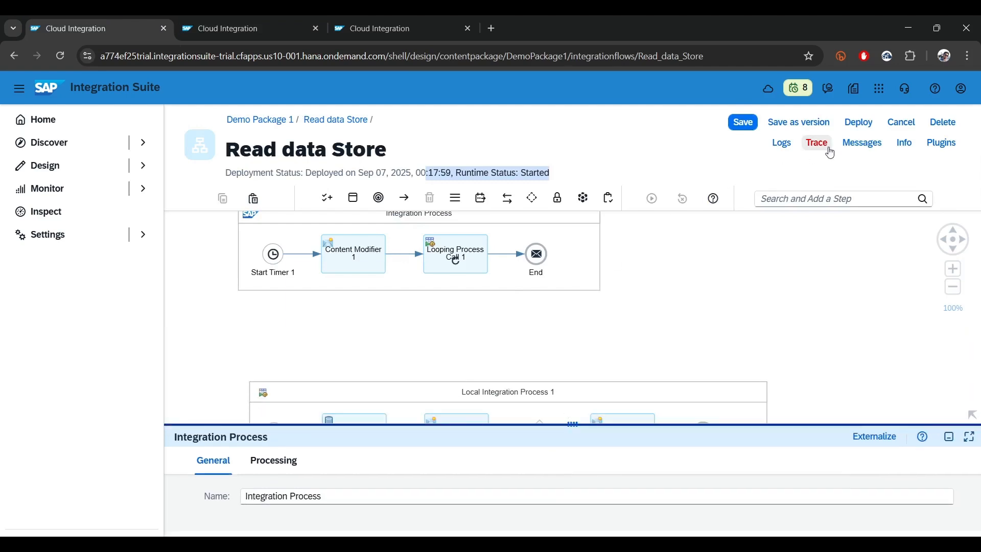
click(862, 144)
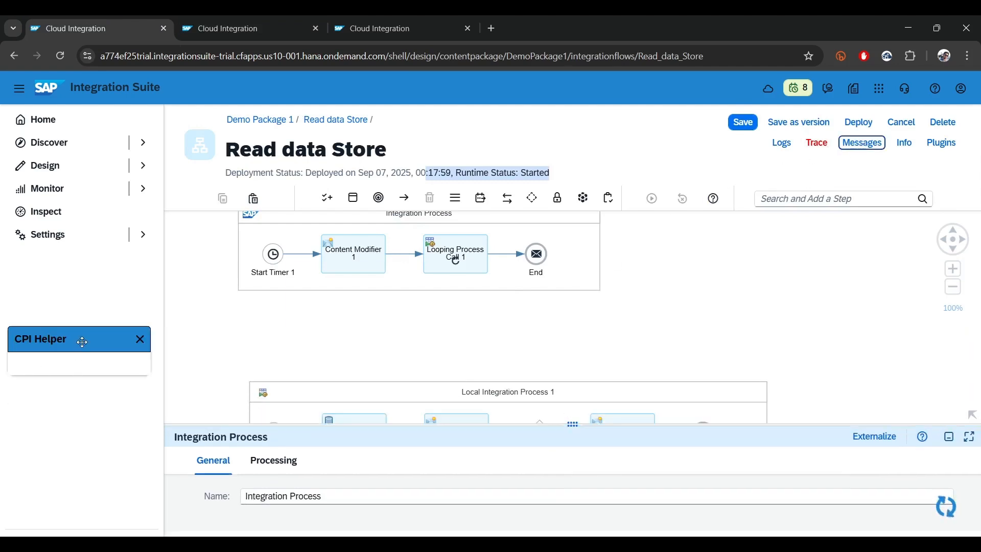
mouse_move(49, 346)
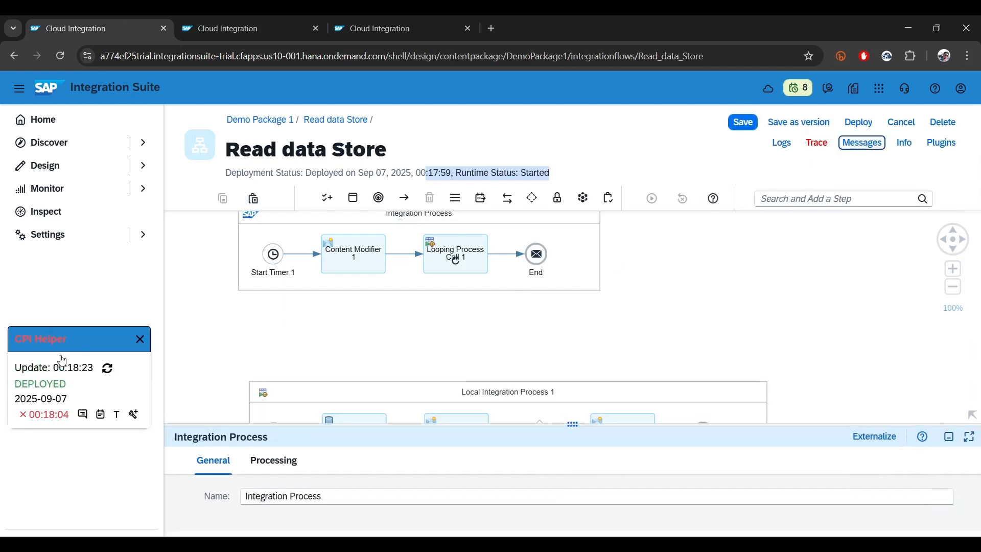
click(134, 414)
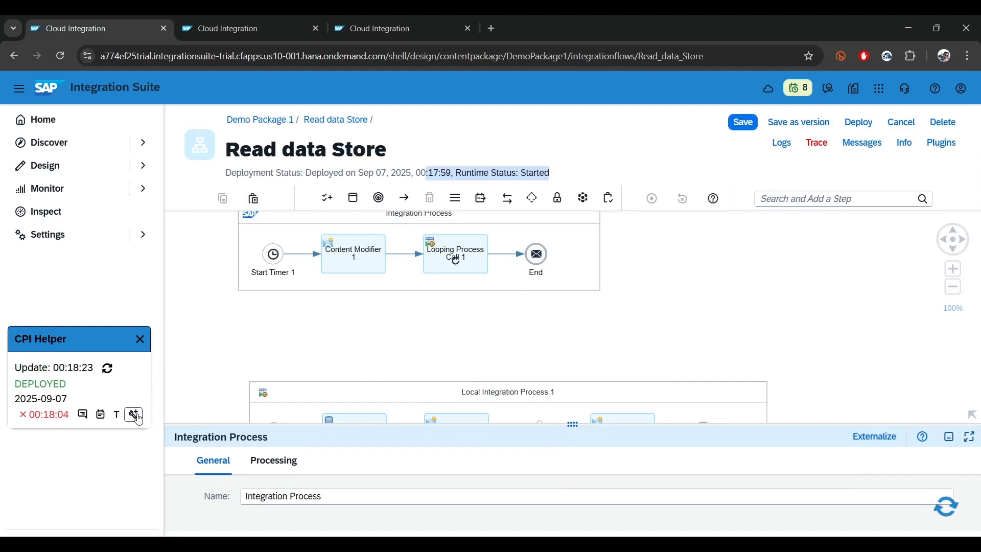
drag(590, 355, 624, 228)
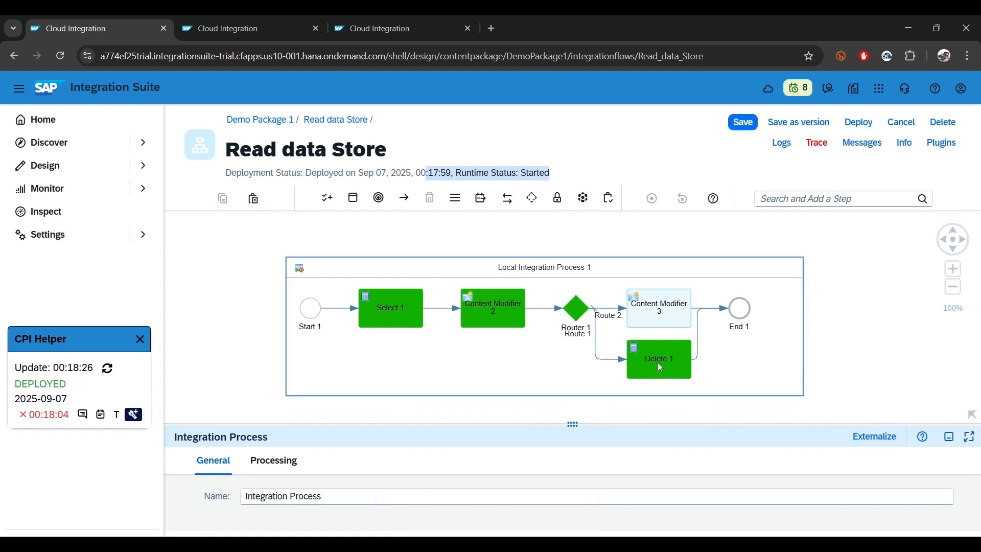
scroll(699, 376, down, 3)
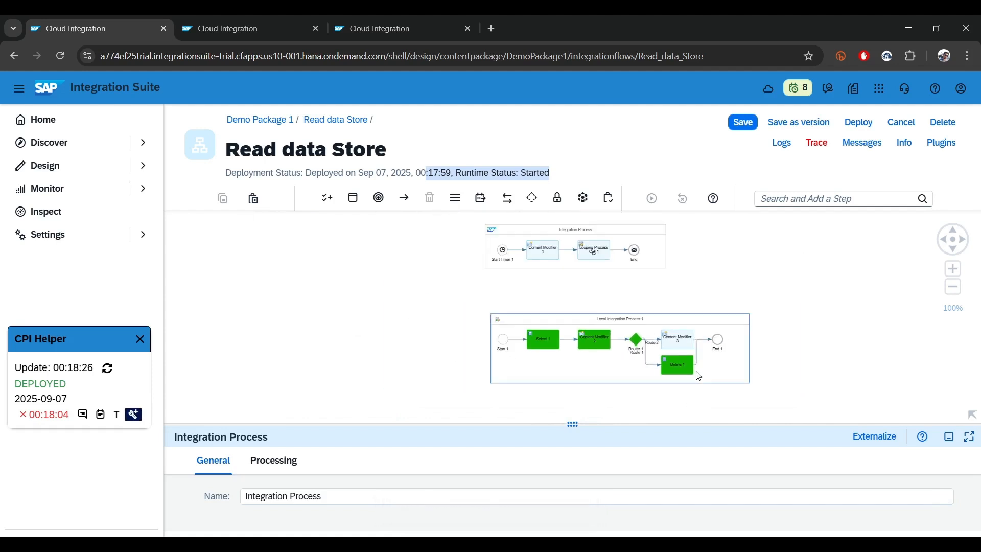
scroll(867, 369, up, 2)
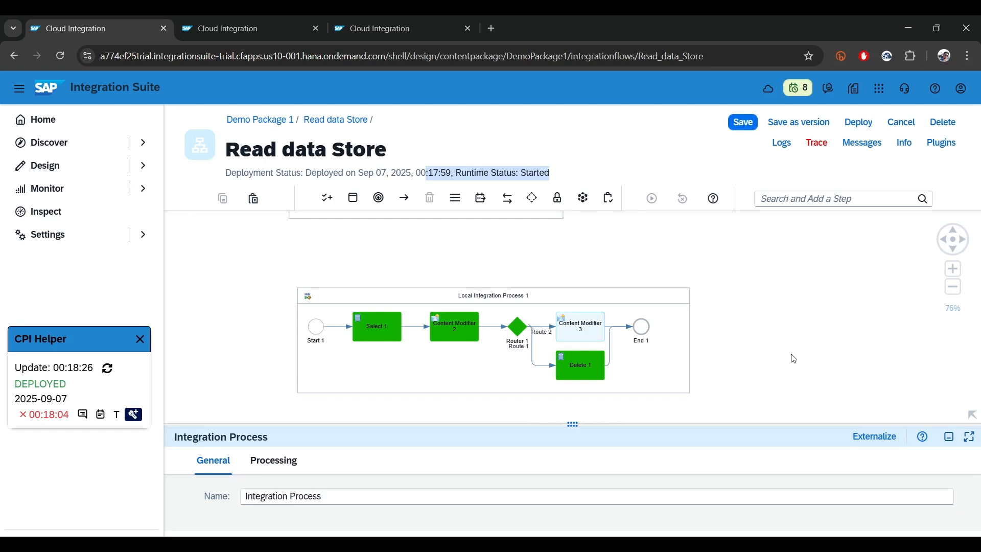
Open the message processing run of the 00:18:04 message from CPI Helper
click(116, 414)
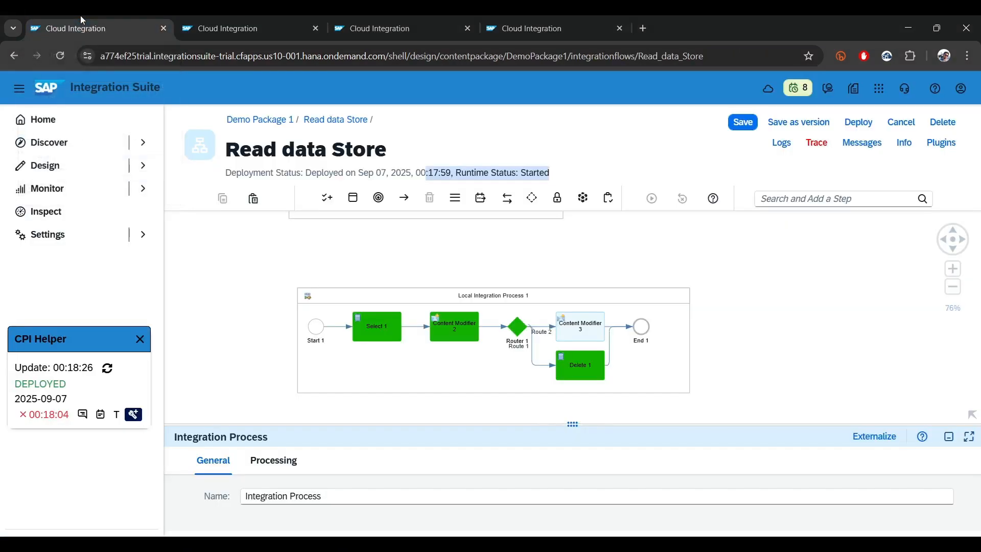
click(81, 18)
click(211, 19)
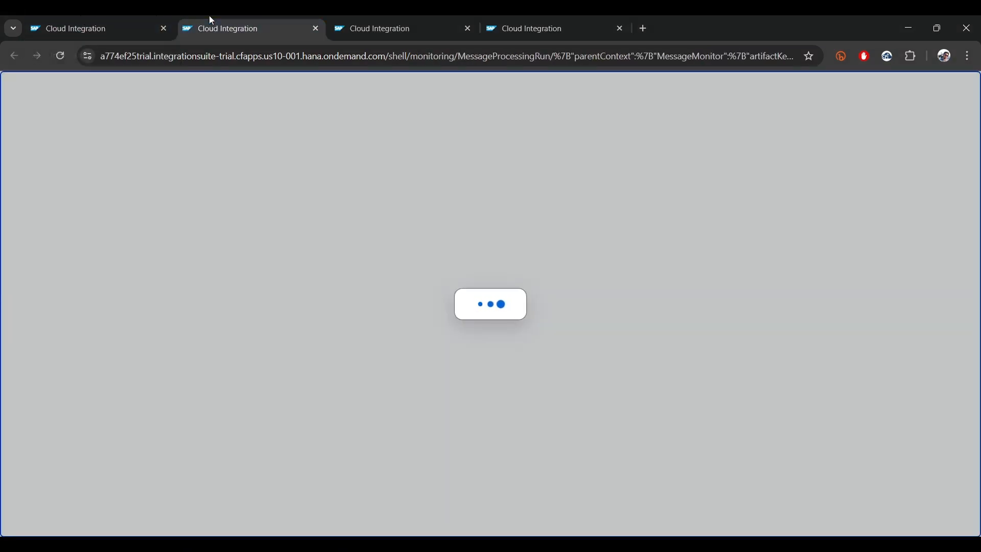
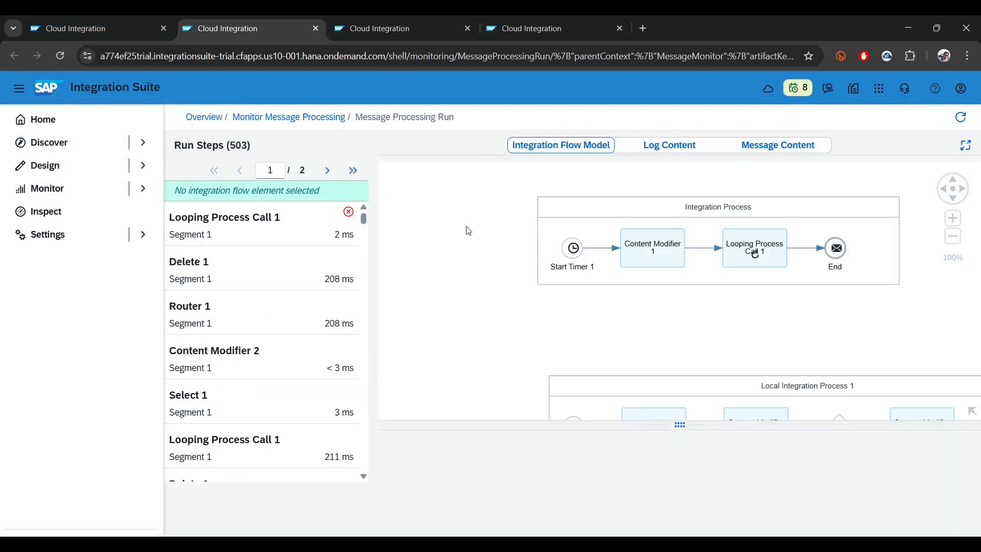
Examine the error details and message content of the failed Looping Process Call 1 run step
drag(795, 308, 683, 252)
scroll(577, 244, up, 3)
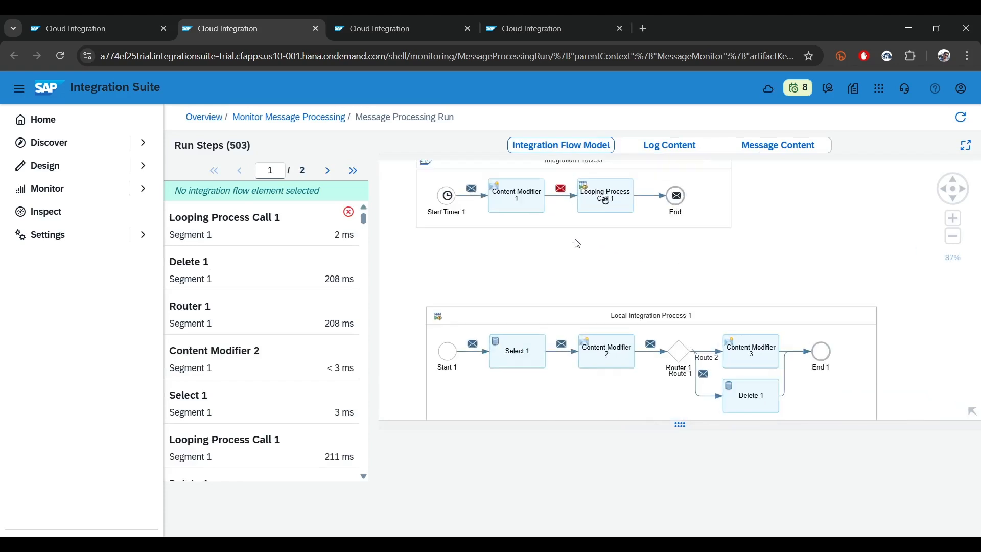
click(219, 234)
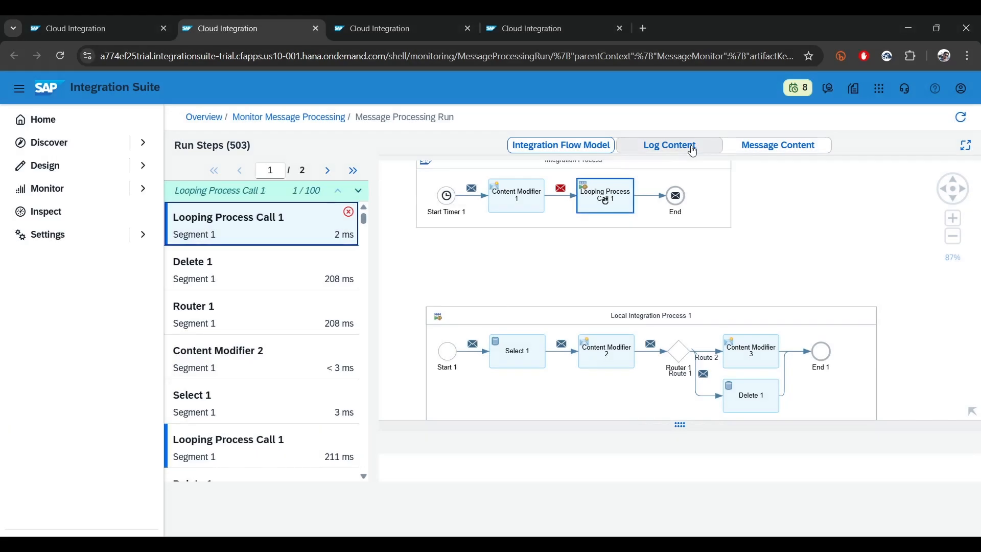
click(693, 148)
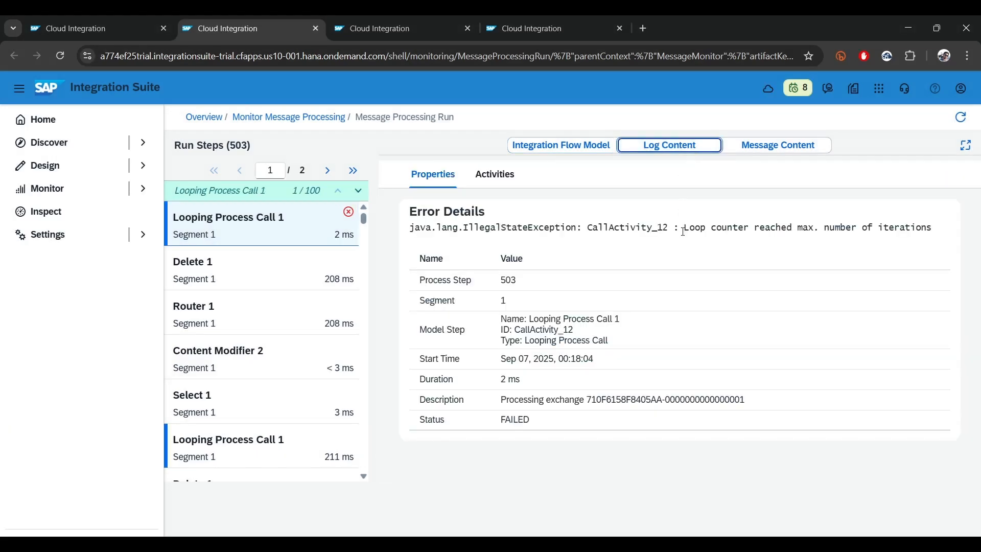
drag(680, 227, 923, 225)
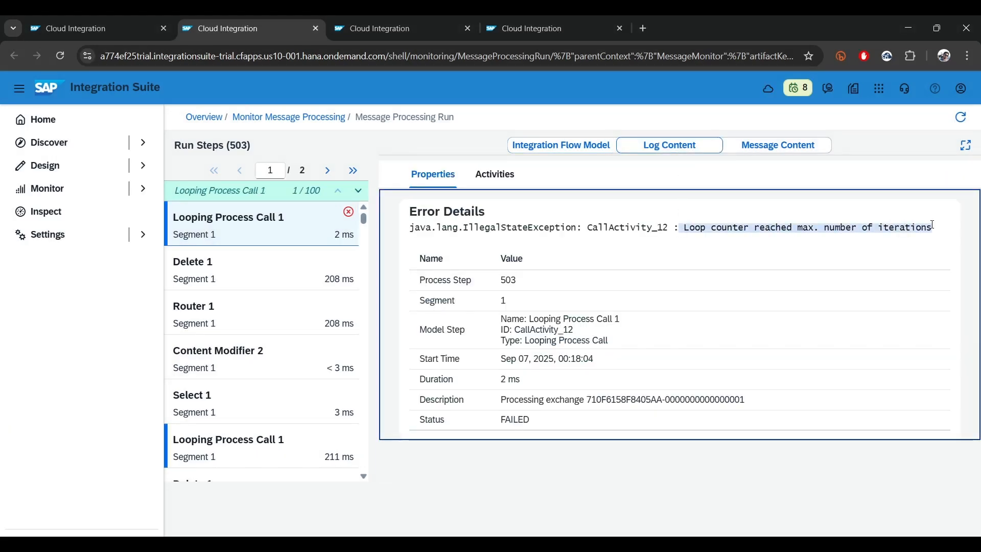
click(777, 145)
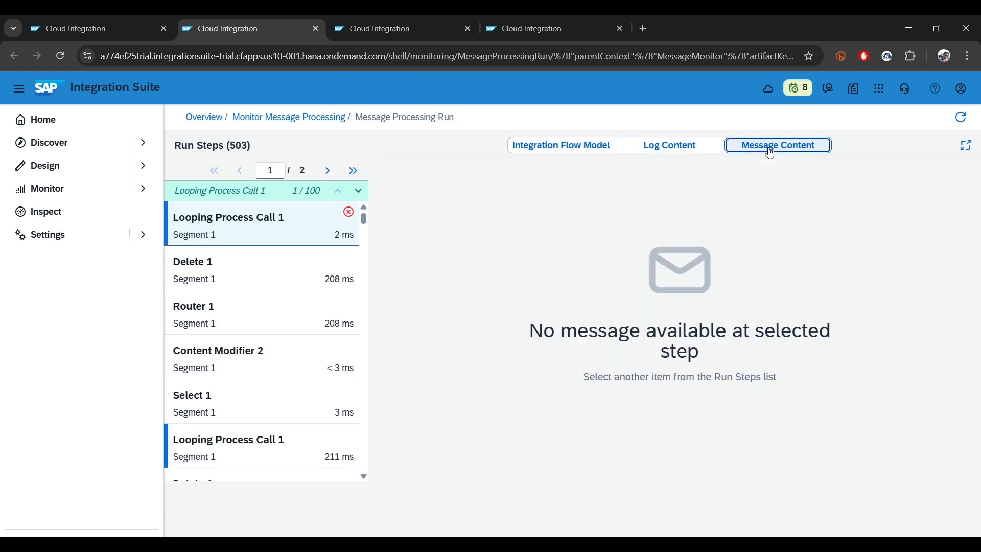
click(681, 152)
Inspect the payload of the message before Content Modifier 2 in Local Integration Process 1, along with that step's log properties
click(574, 148)
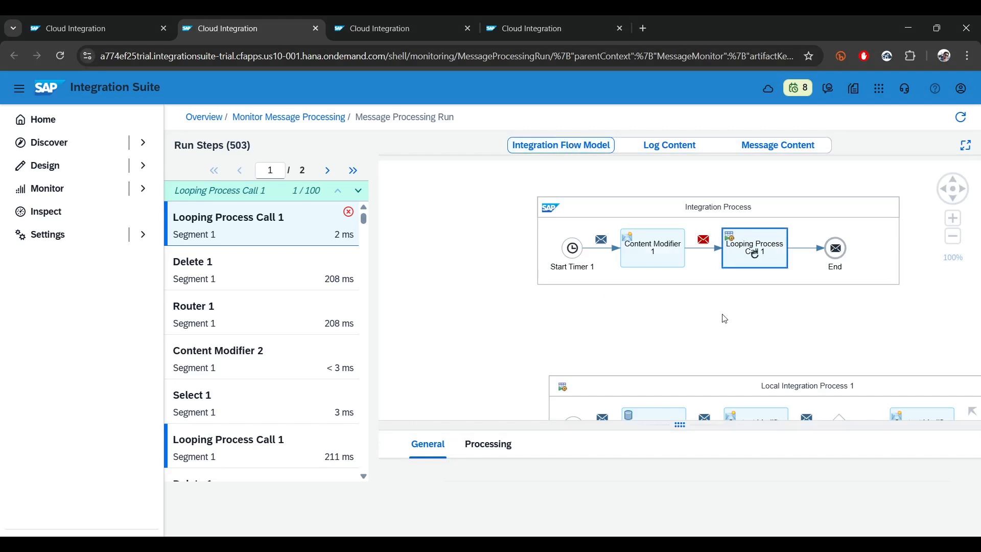
click(724, 318)
scroll(638, 281, down, 3)
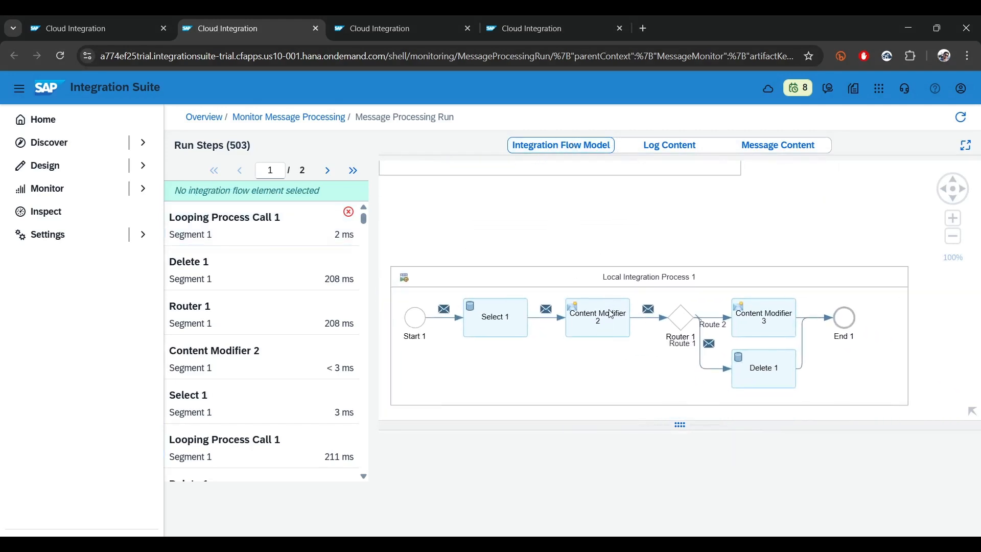
click(611, 314)
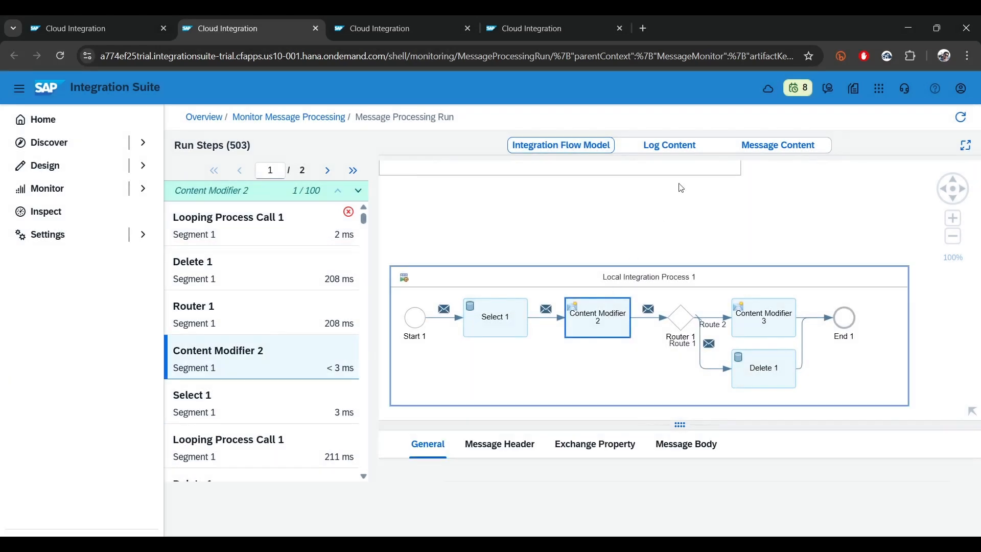
click(771, 146)
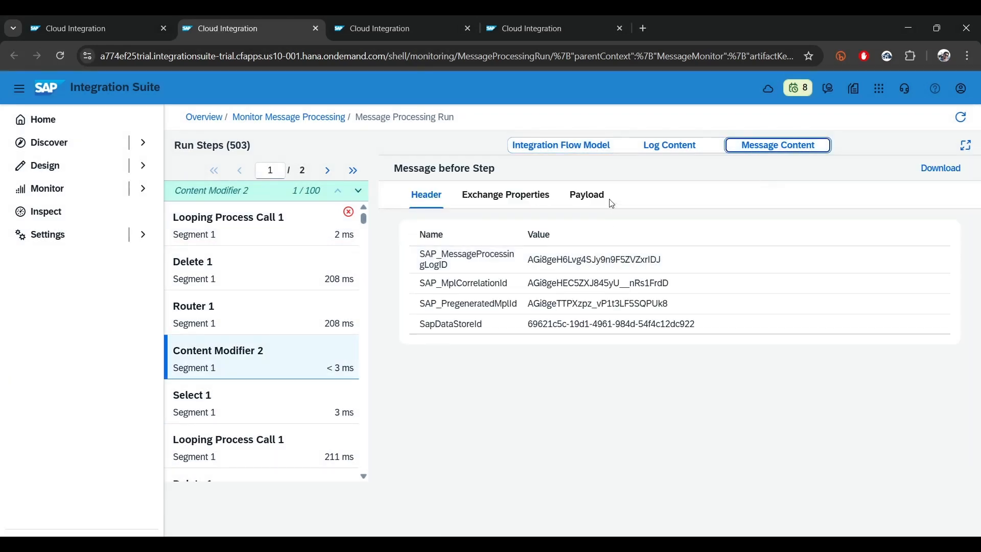
click(608, 201)
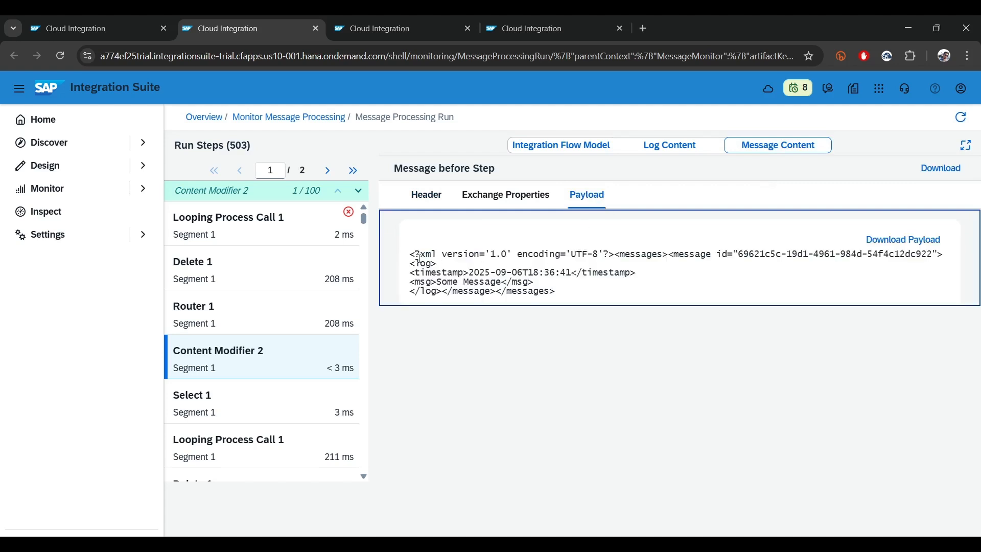
drag(410, 257, 701, 254)
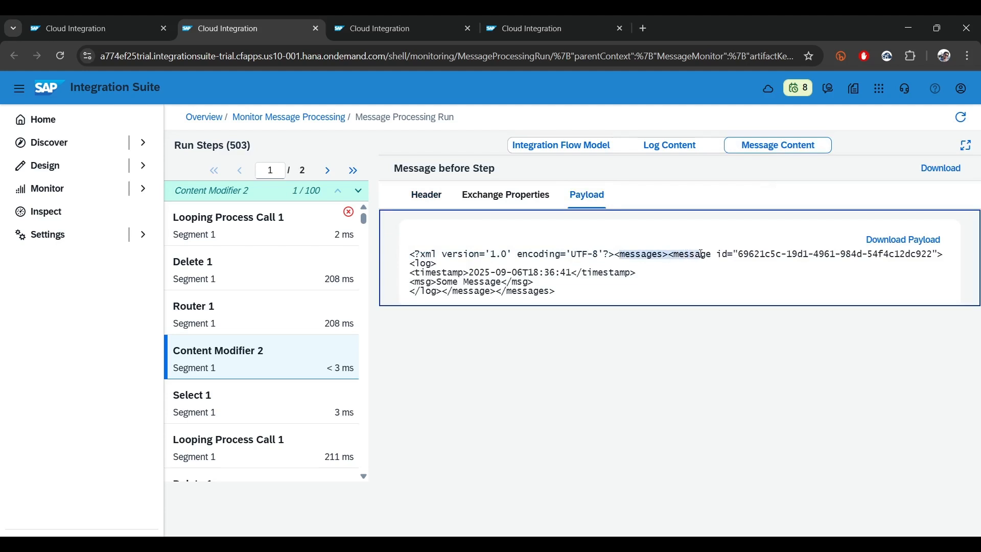
drag(810, 254, 880, 269)
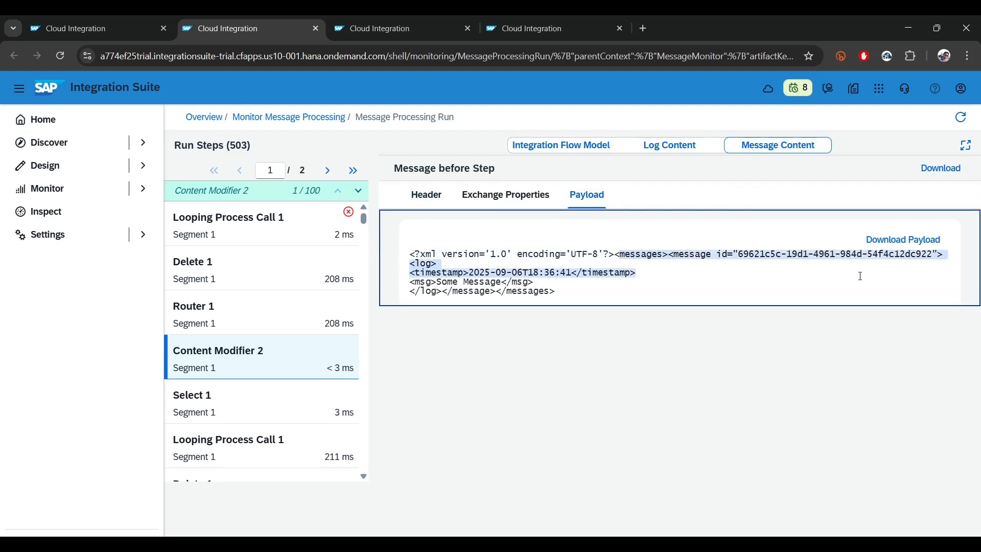
drag(861, 275, 571, 312)
drag(615, 254, 706, 258)
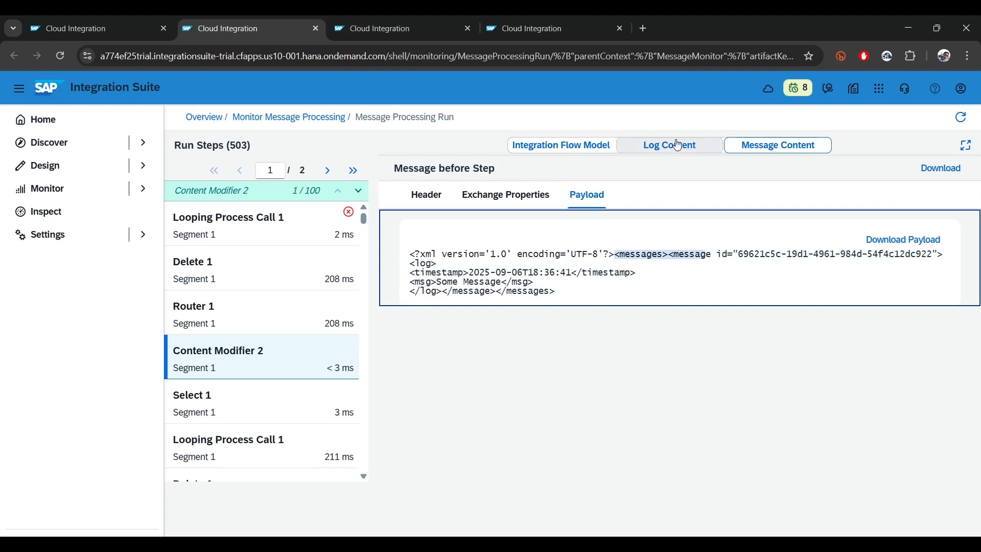
click(629, 147)
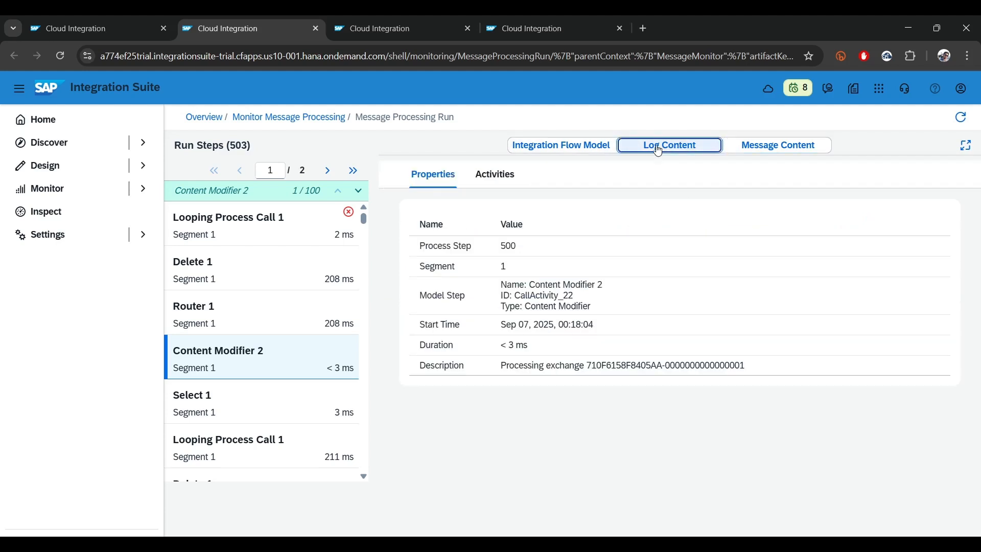
Locate Delete 1 in the run's flow model and select the same step in the Read data Store flow editor
click(601, 148)
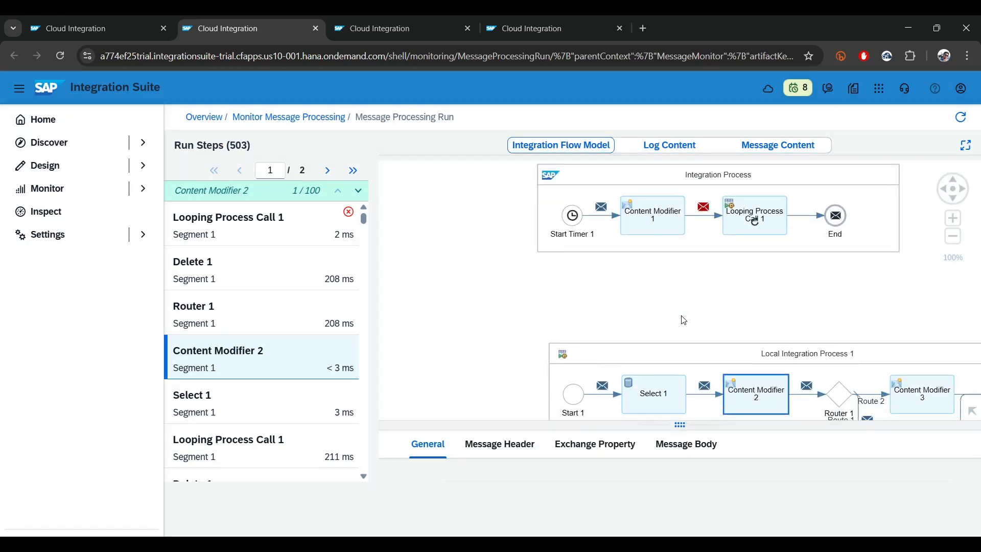
drag(756, 284, 502, 207)
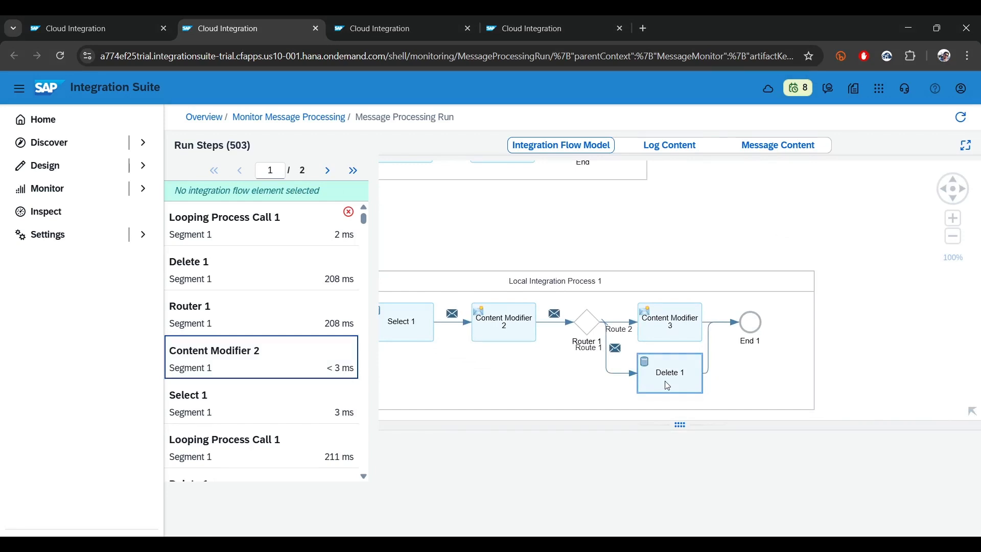
click(79, 28)
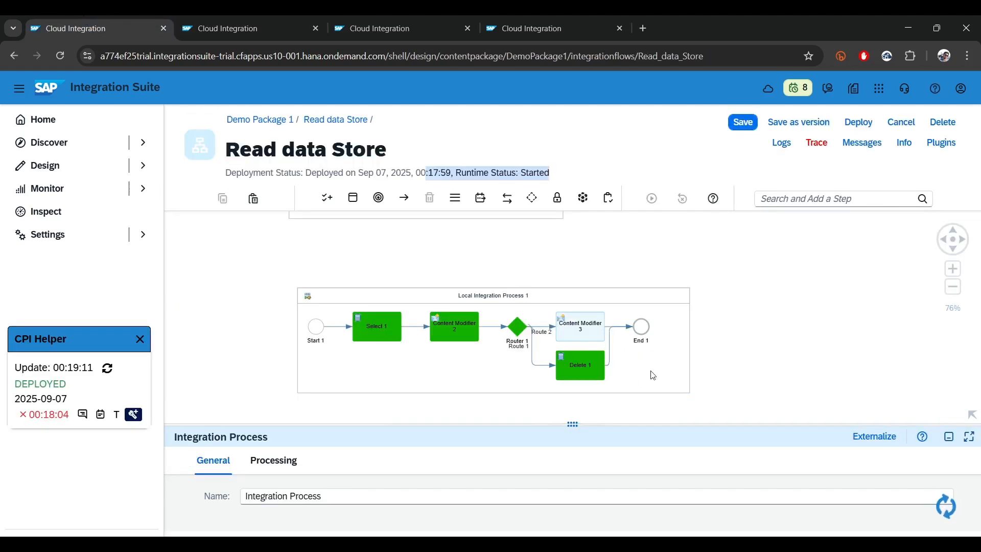
drag(730, 362, 692, 272)
scroll(523, 280, up, 5)
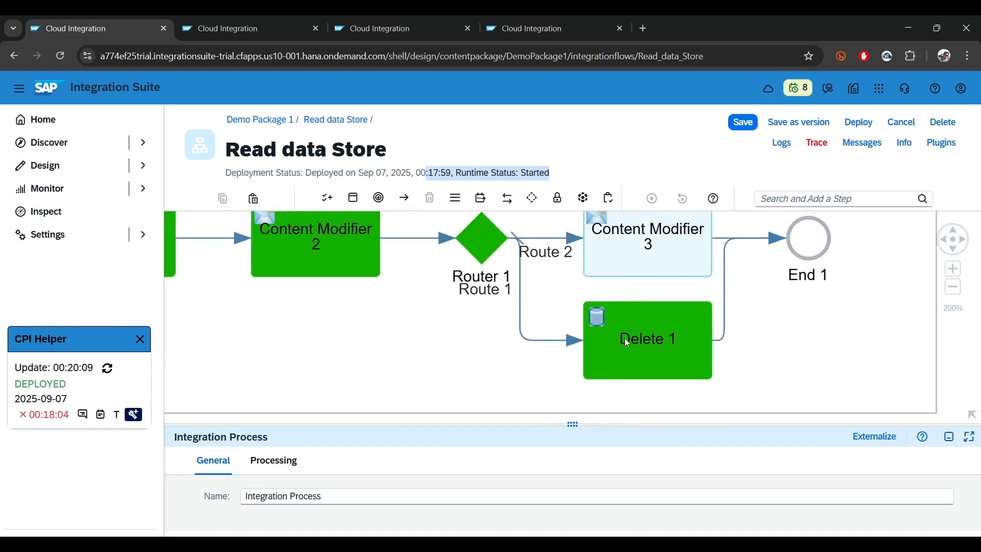
click(646, 338)
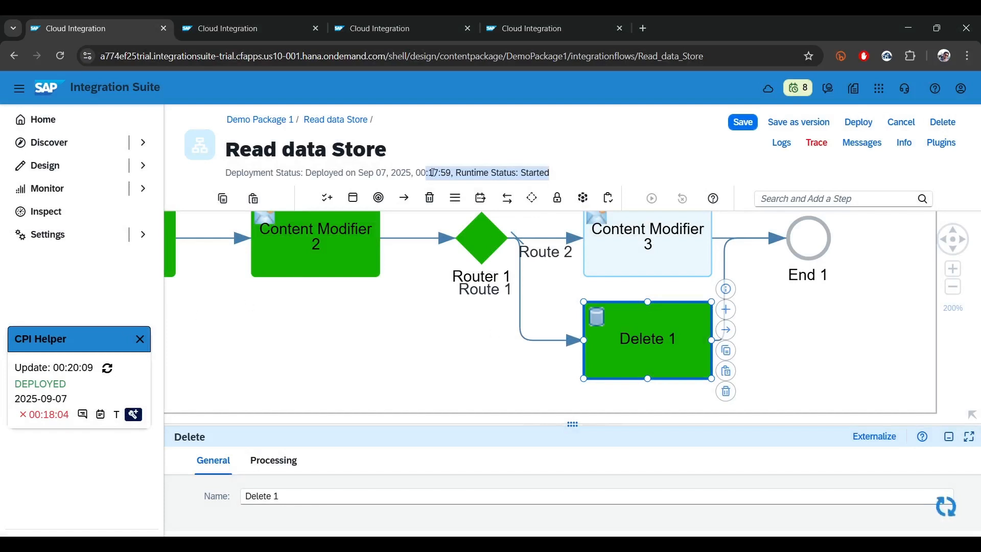
mouse_move(223, 16)
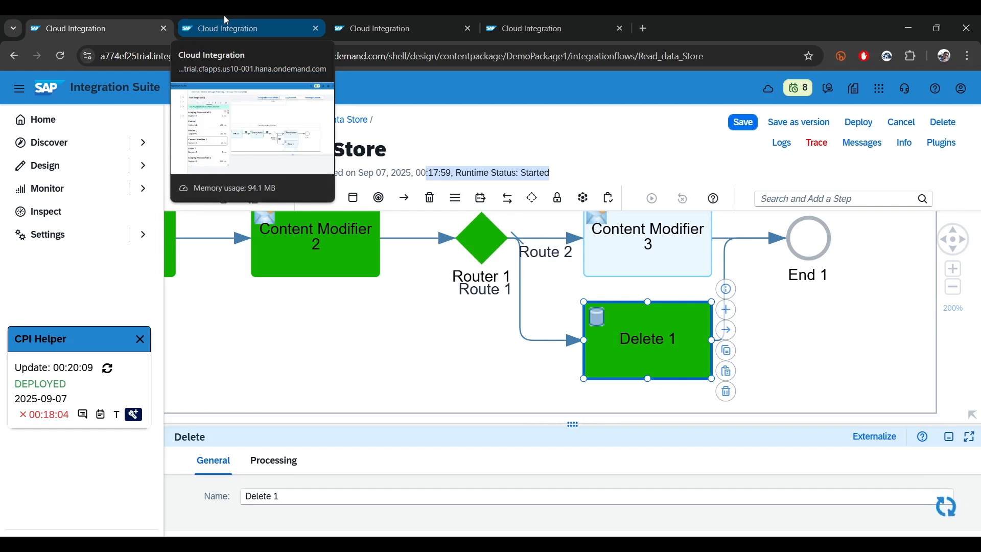
Review the exchange properties of the message before Delete 1 in the processing run, including p_continue and p_message_id
click(224, 15)
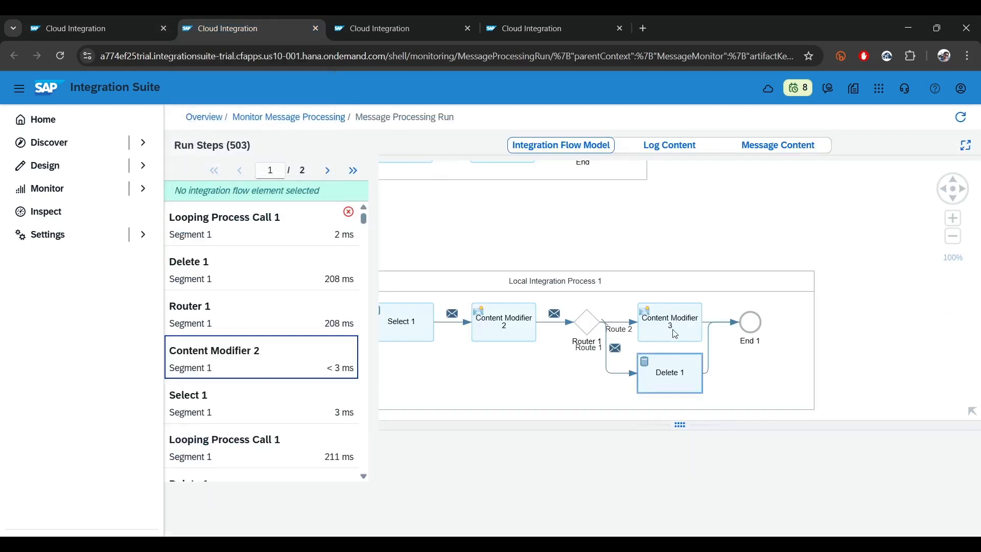
click(673, 377)
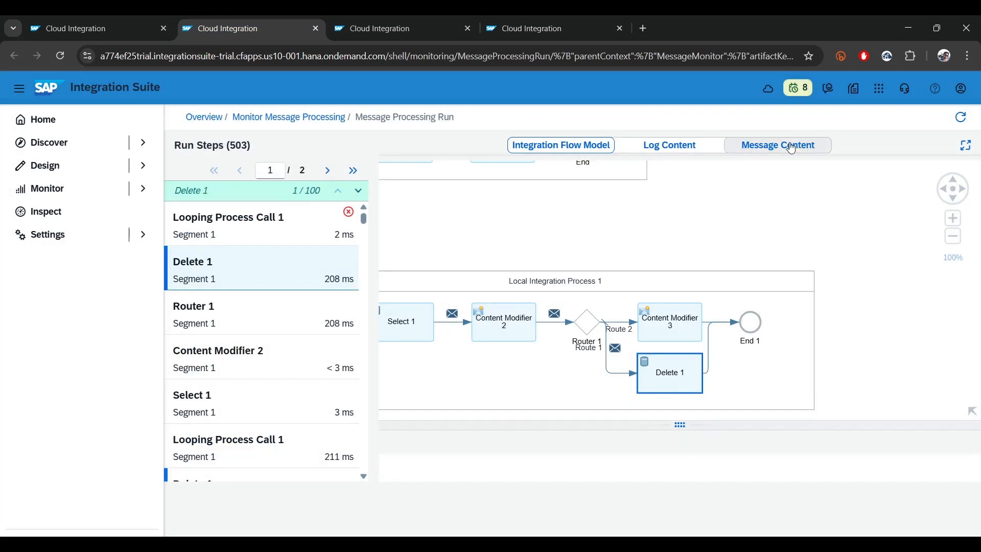
click(791, 148)
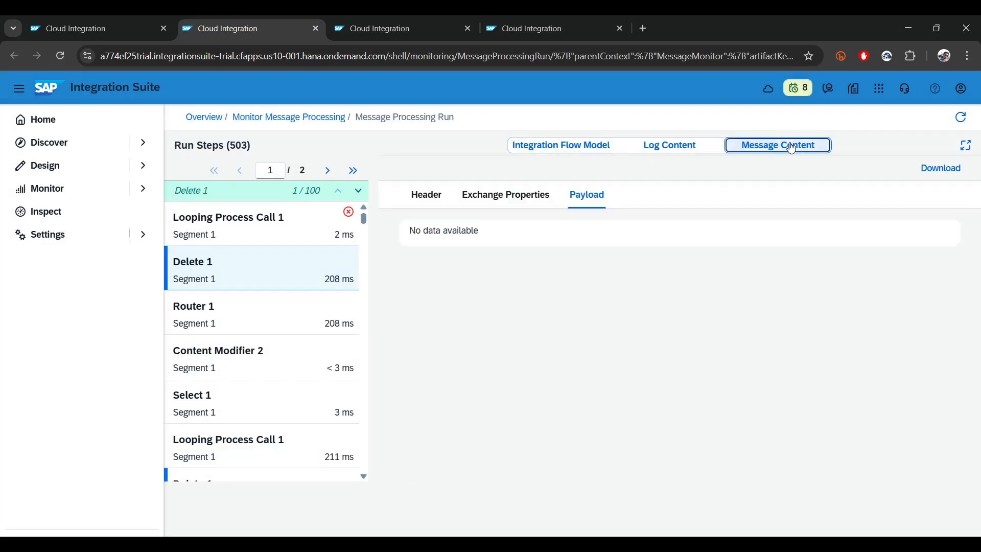
click(507, 200)
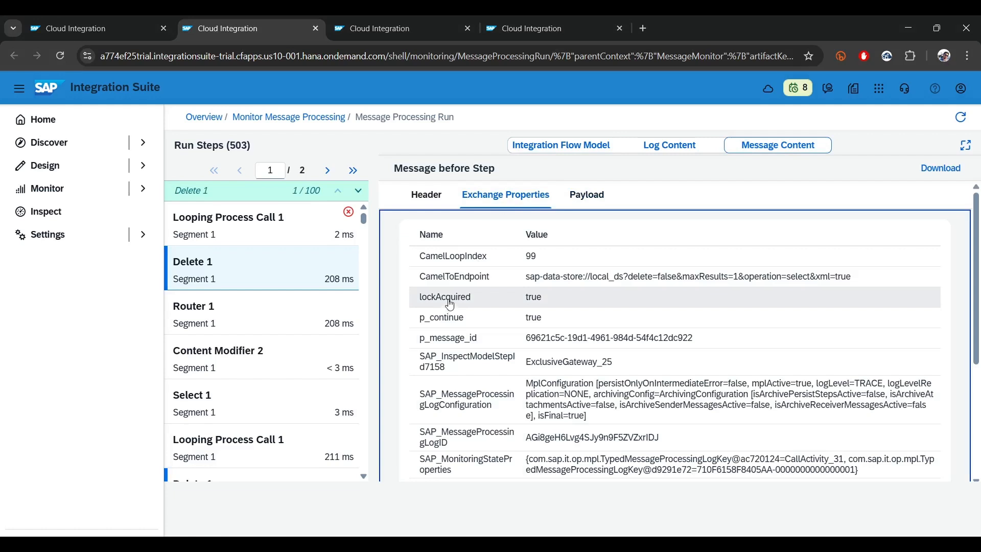
drag(407, 338, 472, 338)
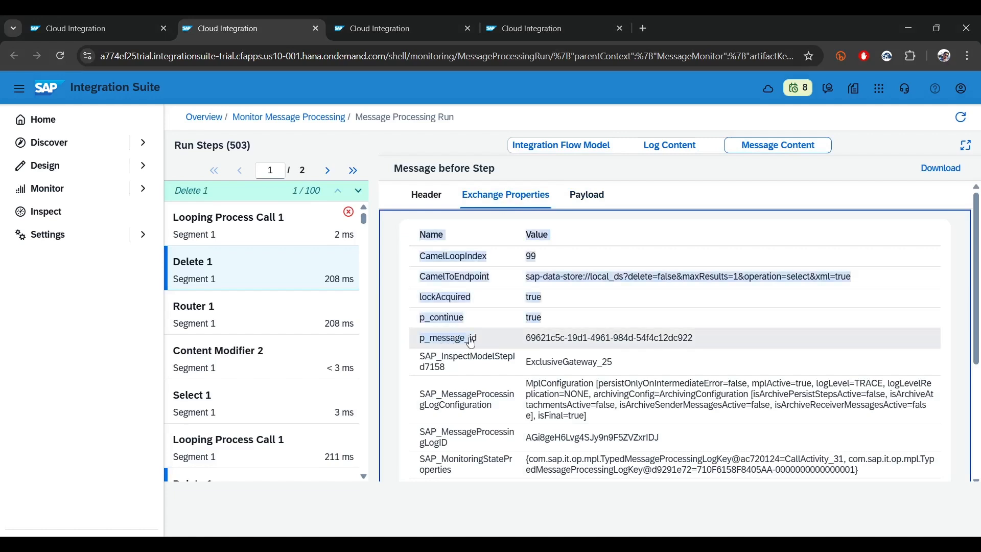
click(694, 338)
drag(407, 319, 568, 323)
scroll(568, 323, down, 3)
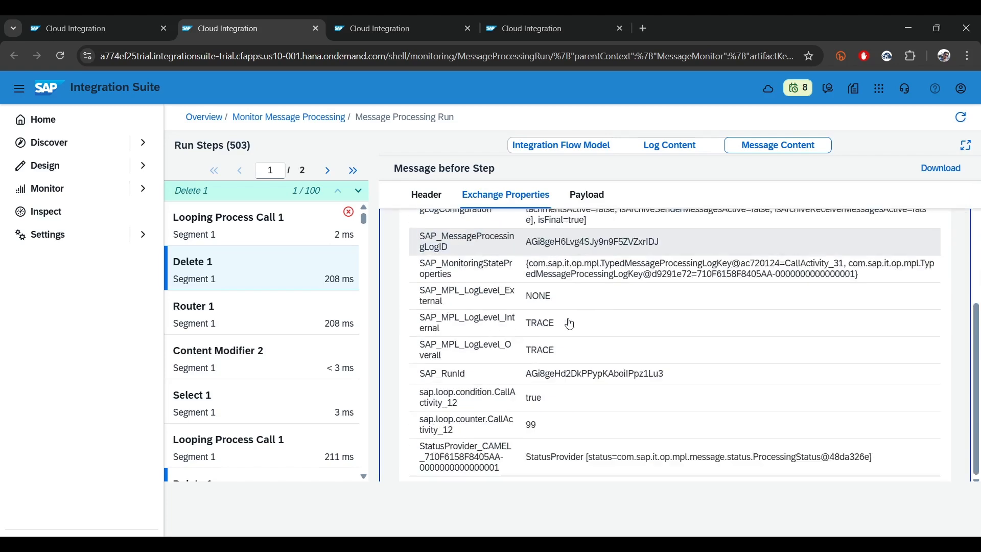
scroll(570, 324, up, 3)
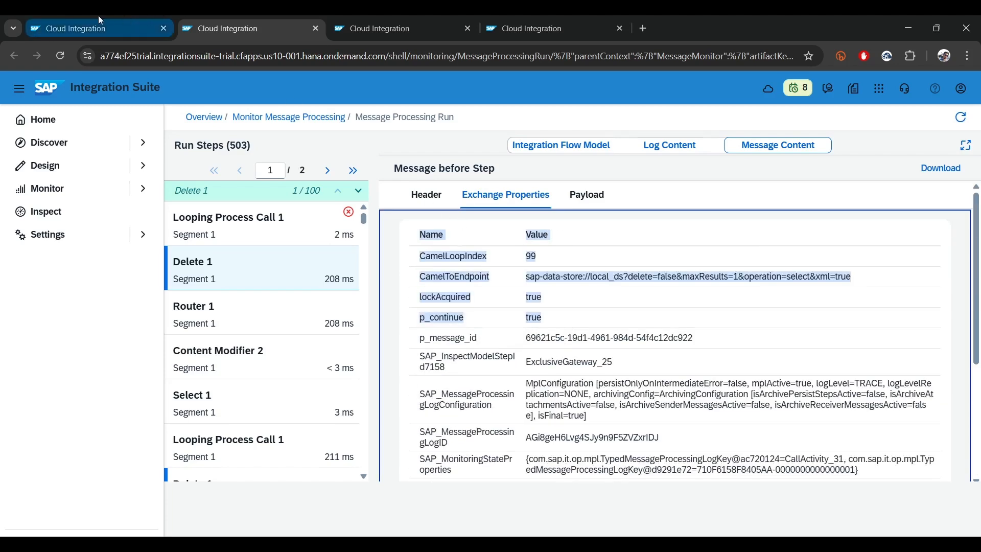
Return to the Read data Store flow editor and deactivate the inline debugging highlights of the 00:18:04 run
click(76, 28)
scroll(462, 309, down, 4)
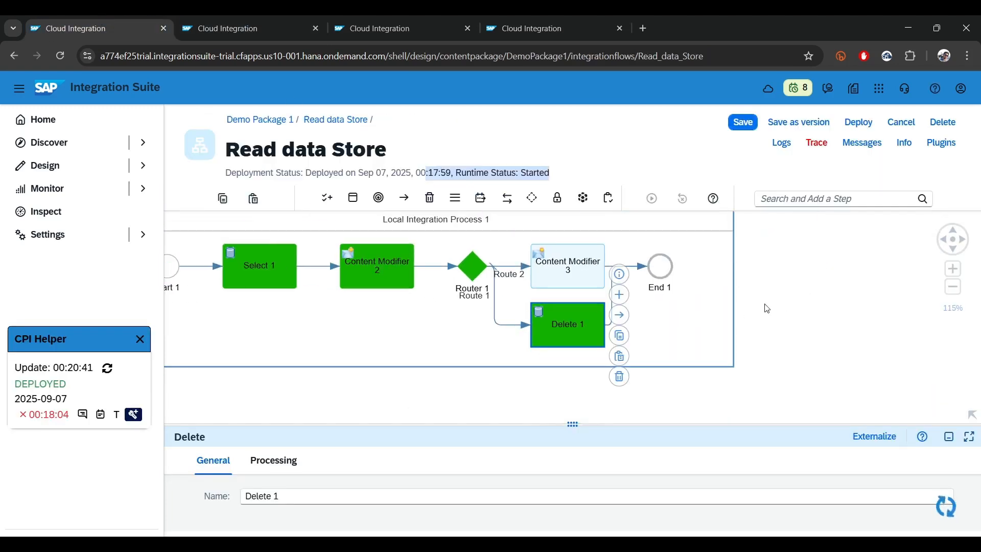
drag(572, 427, 528, 295)
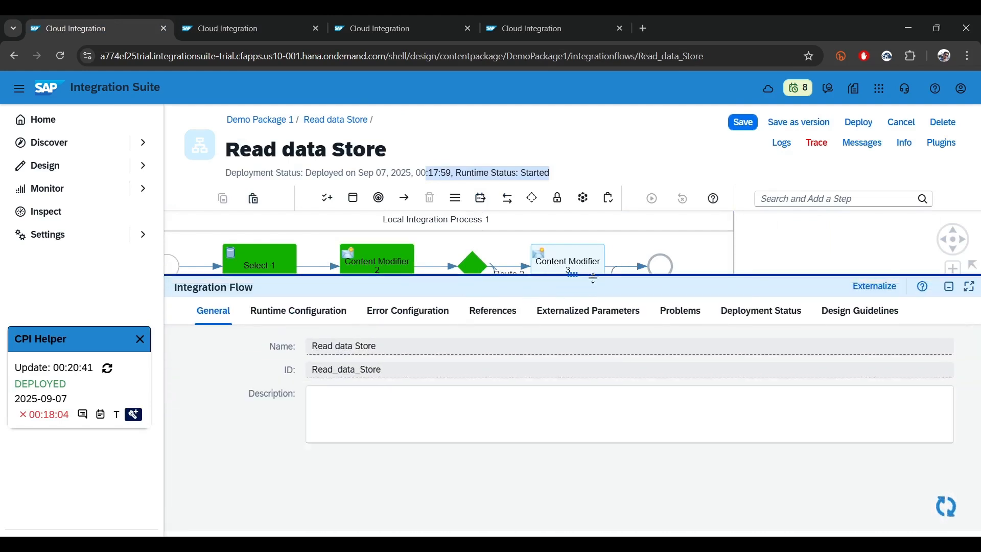
click(134, 414)
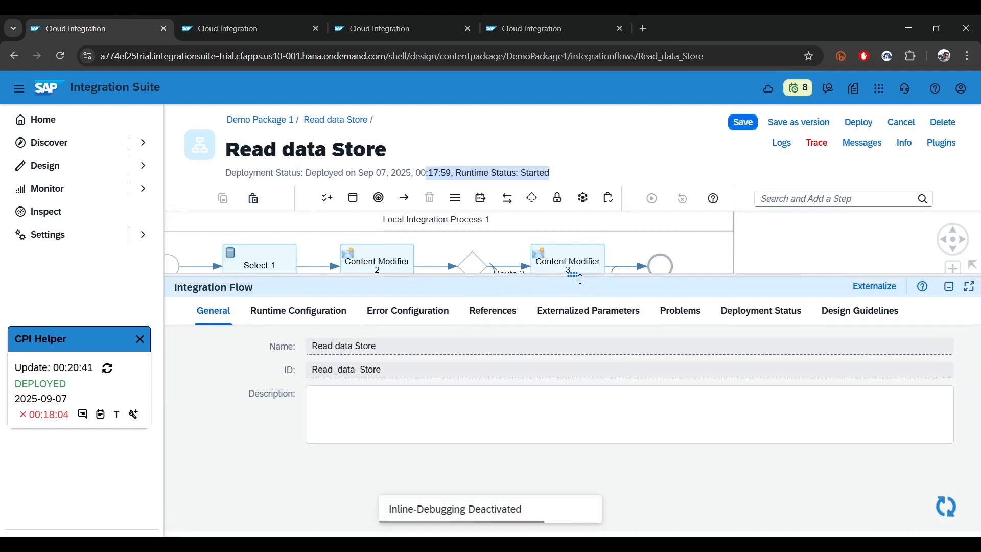
Check the data store name, visibility and entry ID in Delete 1's processing settings, and minimize the properties afterward
mouse_move(575, 278)
mouse_down()
mouse_move(552, 430)
mouse_move(573, 263)
mouse_up()
click(566, 305)
click(274, 298)
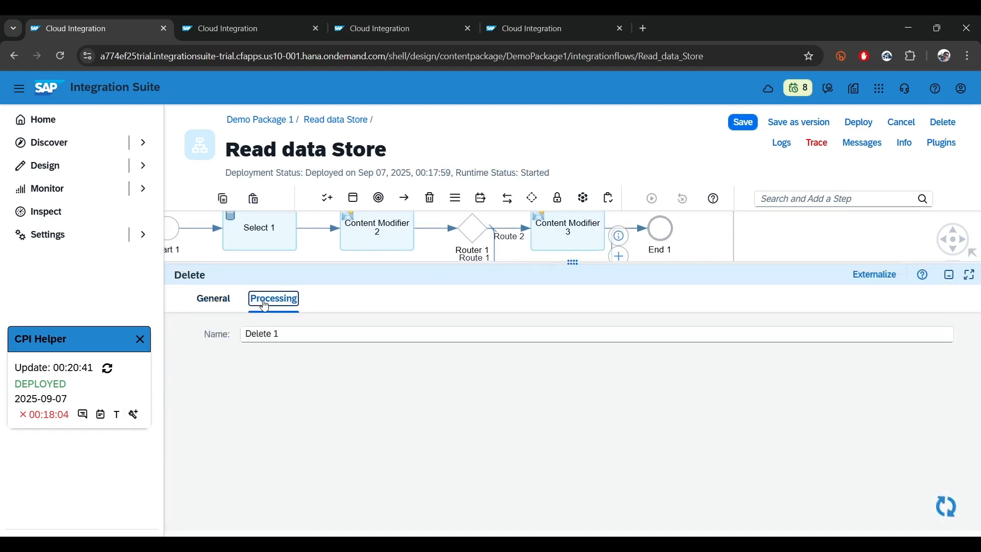
double_click(347, 333)
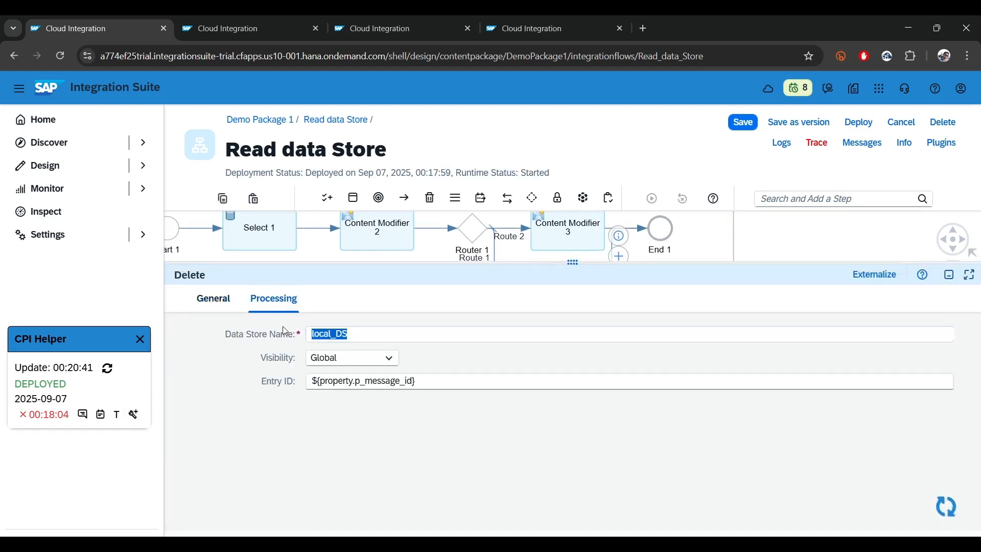
click(400, 366)
click(350, 376)
drag(453, 381, 305, 388)
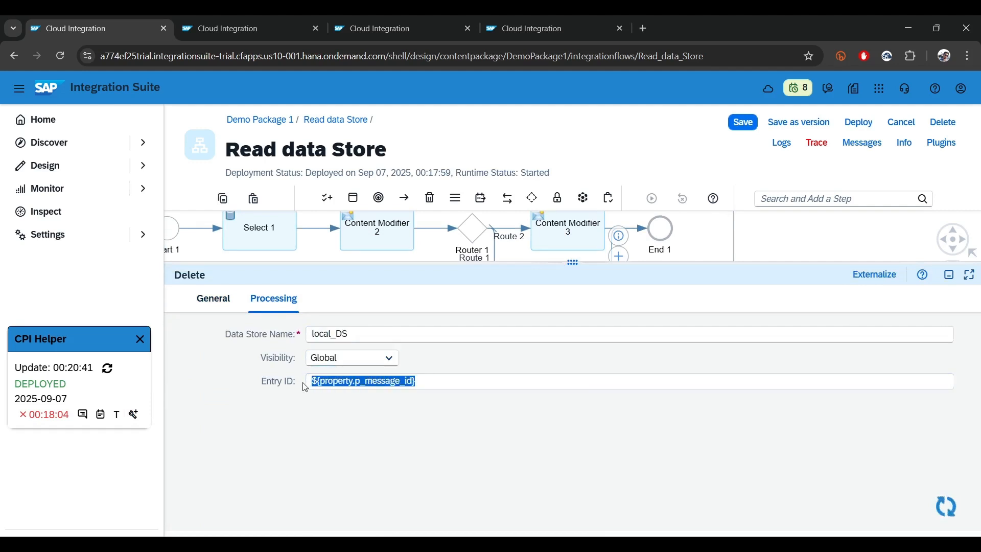
drag(305, 387, 339, 381)
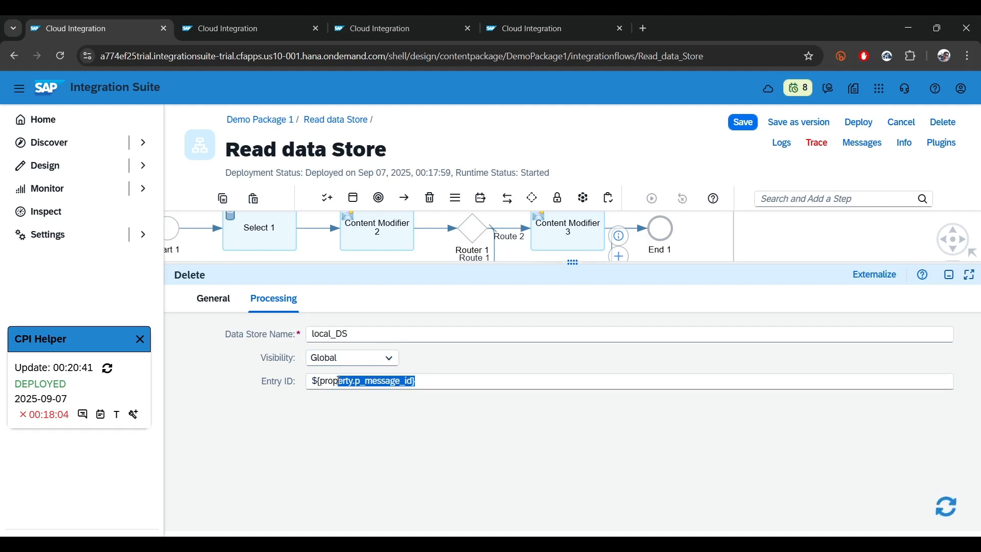
click(949, 274)
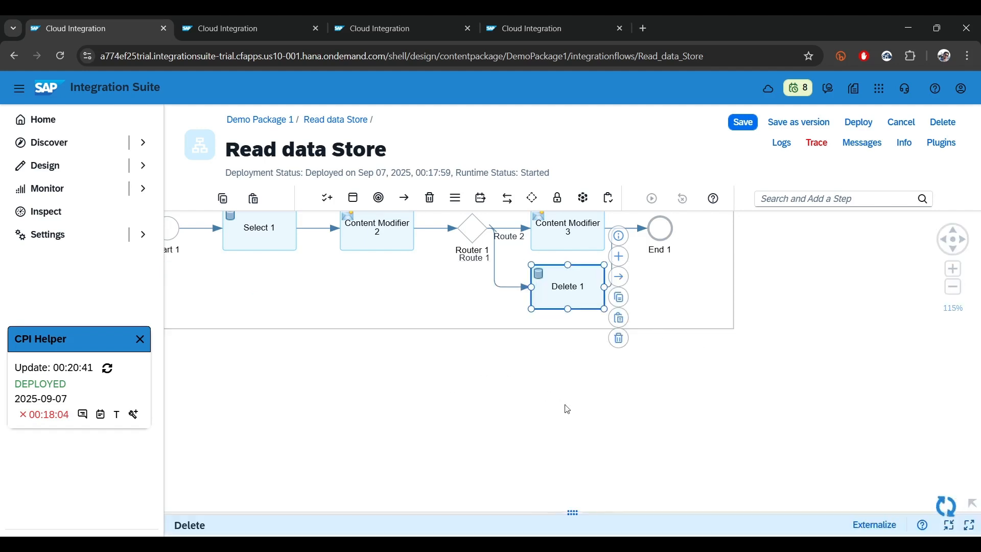
Check Select 1's processing settings in the local integration process, including data store name, visibility and number of polled messages
click(568, 410)
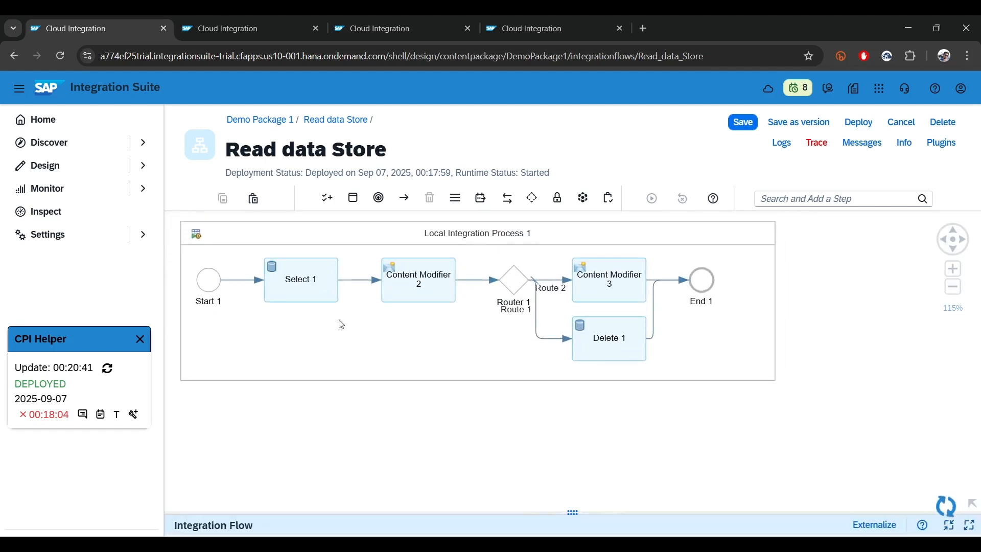
click(313, 286)
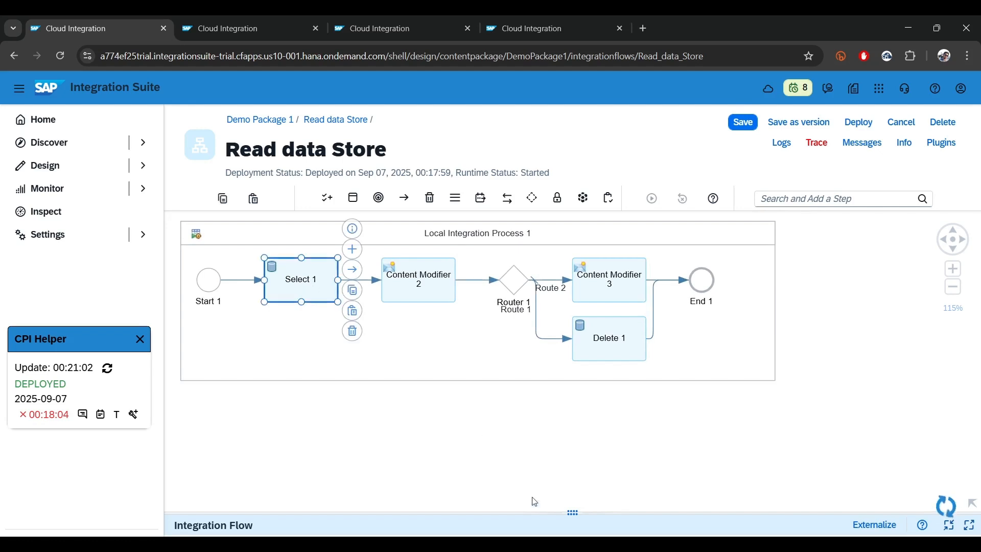
click(581, 521)
click(276, 312)
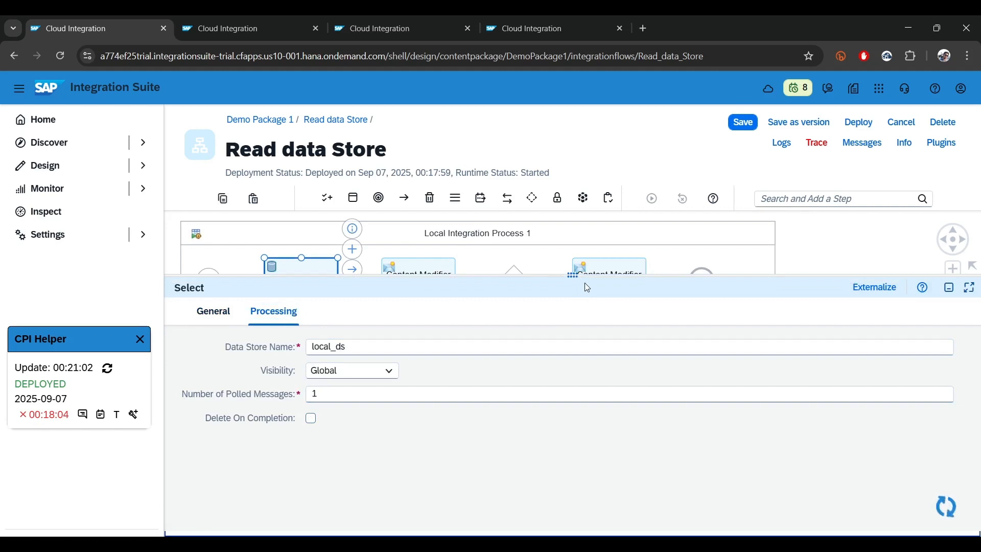
drag(584, 283, 543, 312)
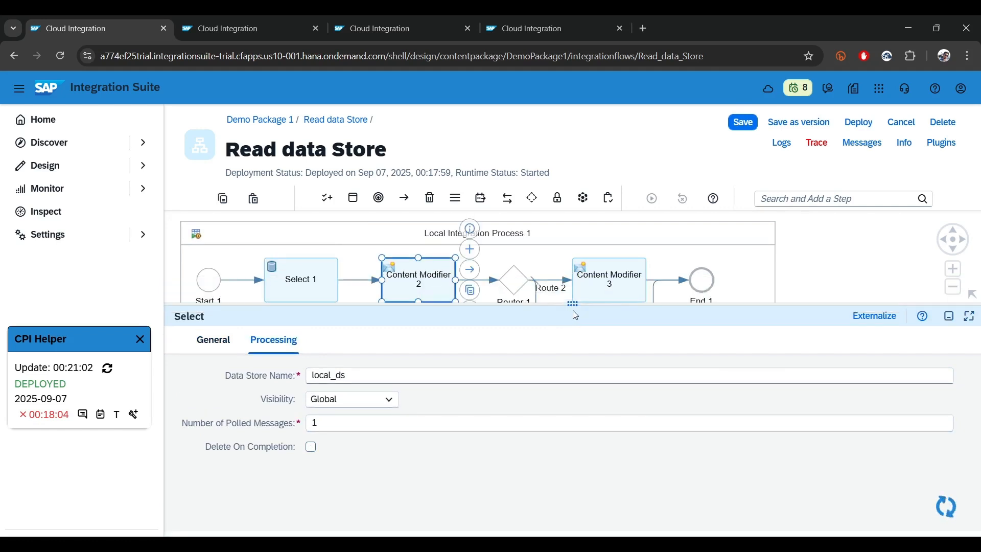
Review Content Modifier 2's exchange property p_message_id and its XPath source value
click(286, 340)
click(380, 341)
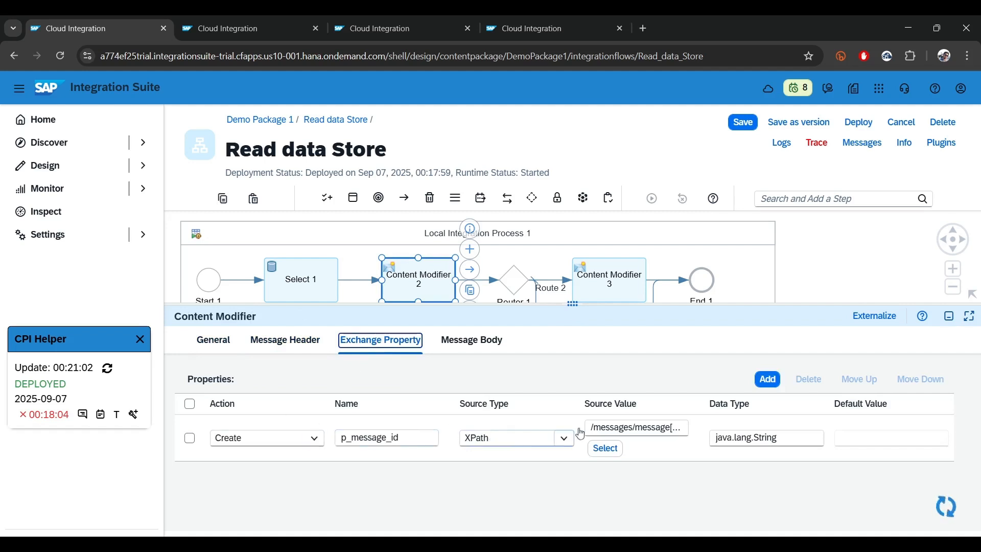
drag(590, 428, 784, 439)
mouse_move(576, 304)
mouse_down()
mouse_move(574, 397)
mouse_move(568, 302)
mouse_up()
Examine Router 1's routing conditions, especially Route 1's expression, and close the CPI Helper step content window
click(511, 268)
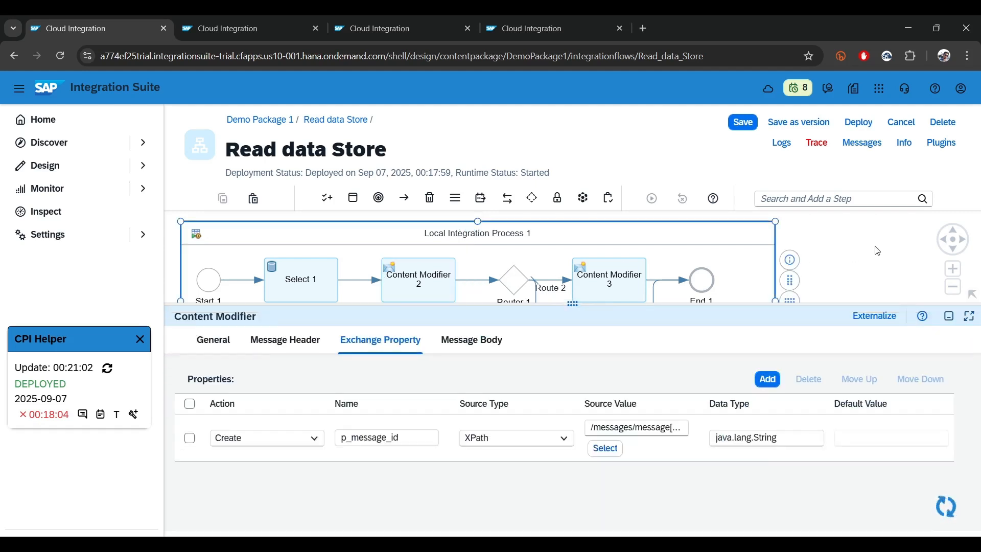
click(517, 287)
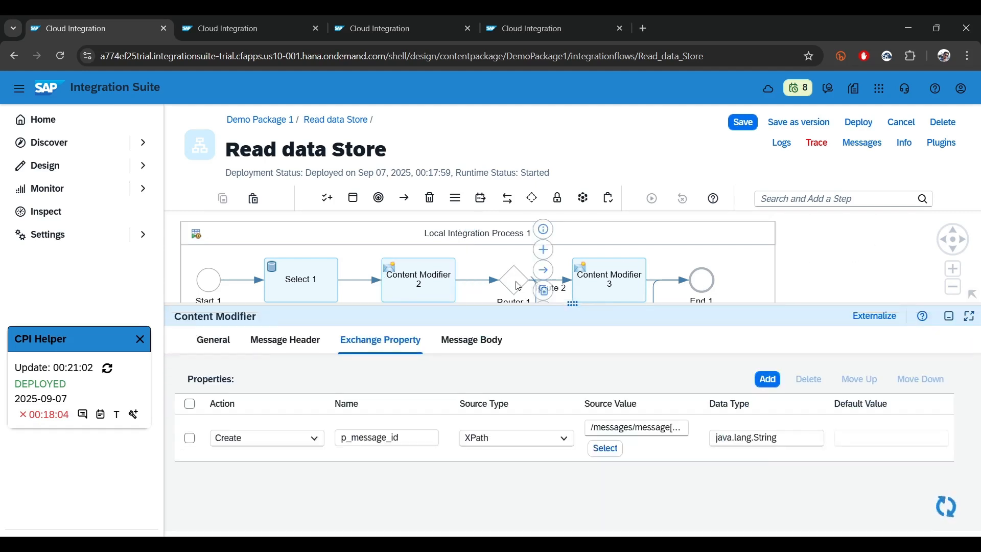
click(280, 341)
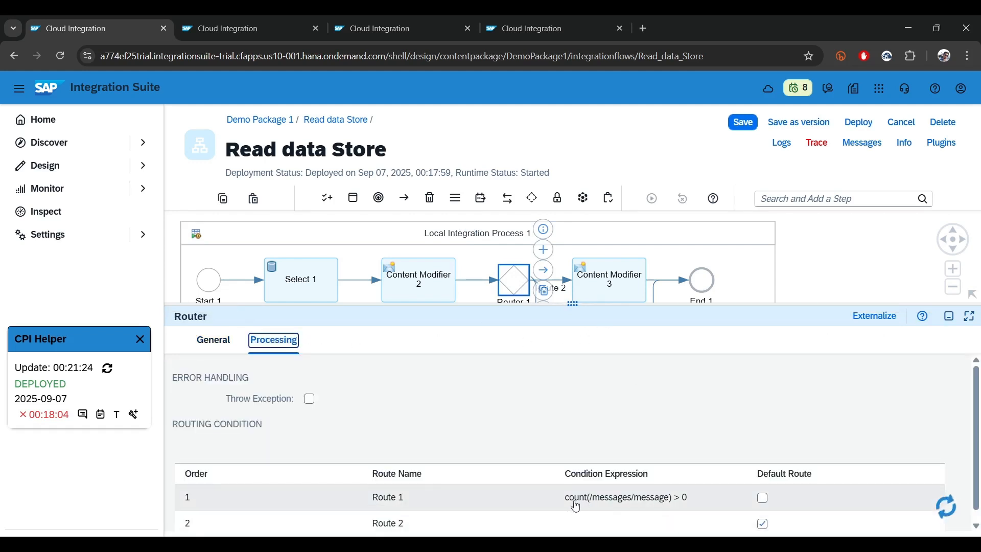
drag(565, 503, 699, 506)
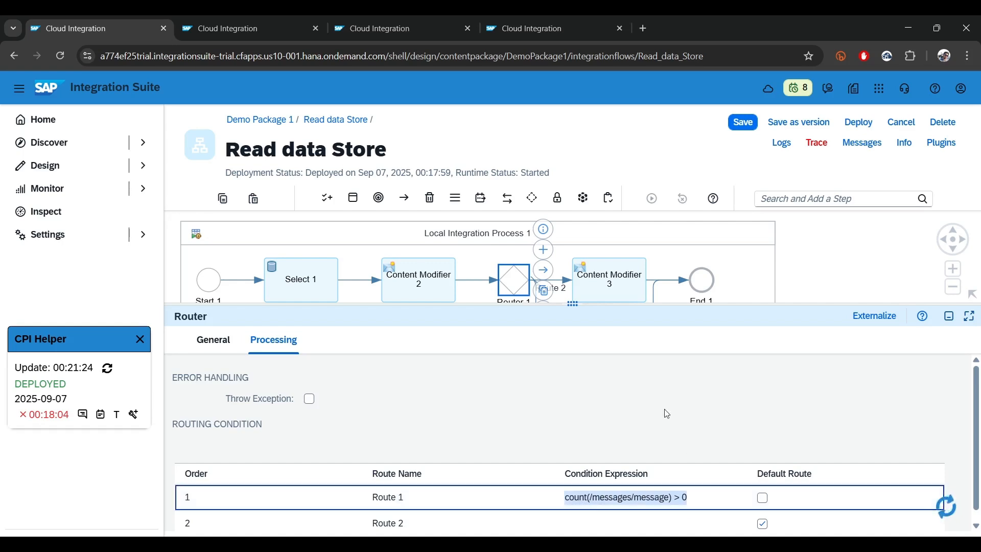
drag(572, 303, 545, 310)
click(545, 310)
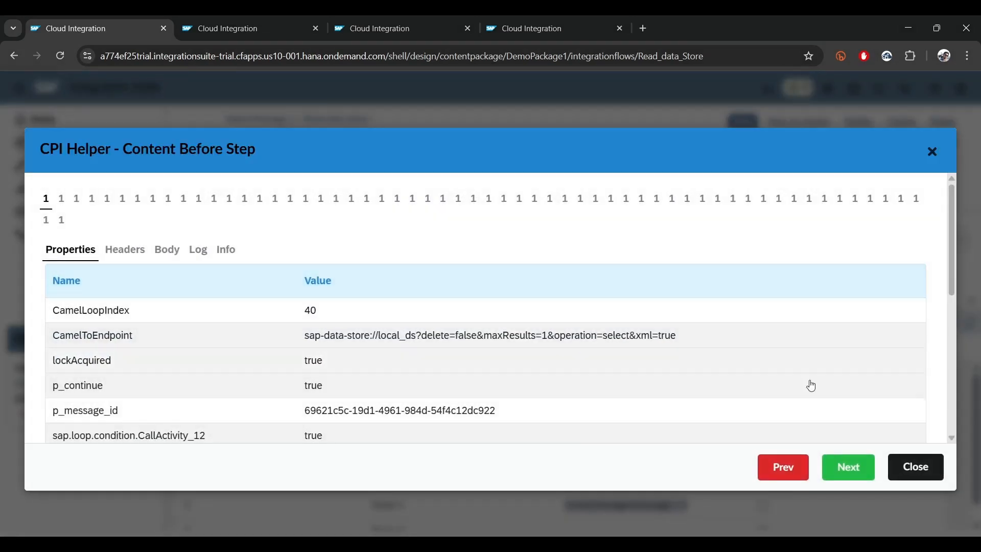
click(901, 467)
Review Content Modifier 3's message header, exchange property p_continue and message body settings
click(612, 280)
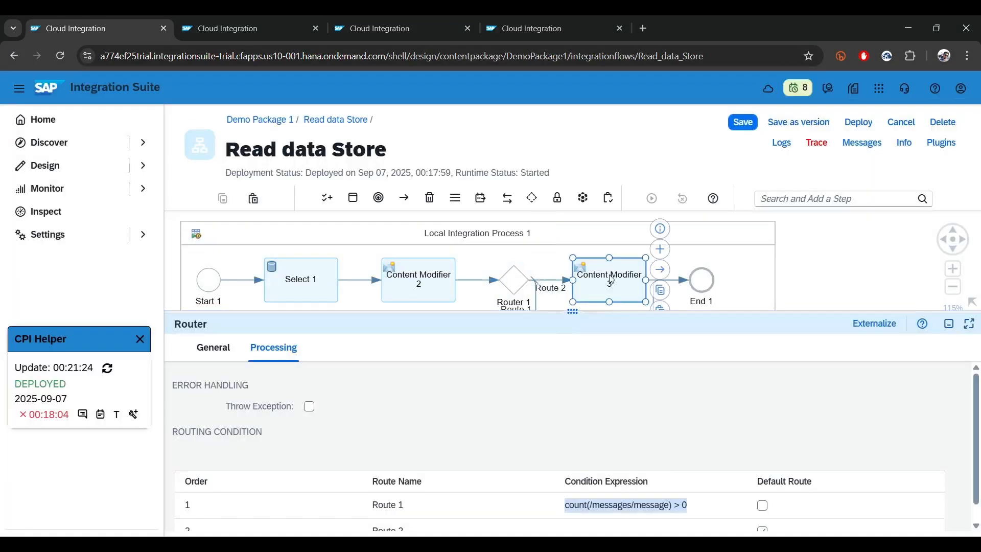
click(315, 347)
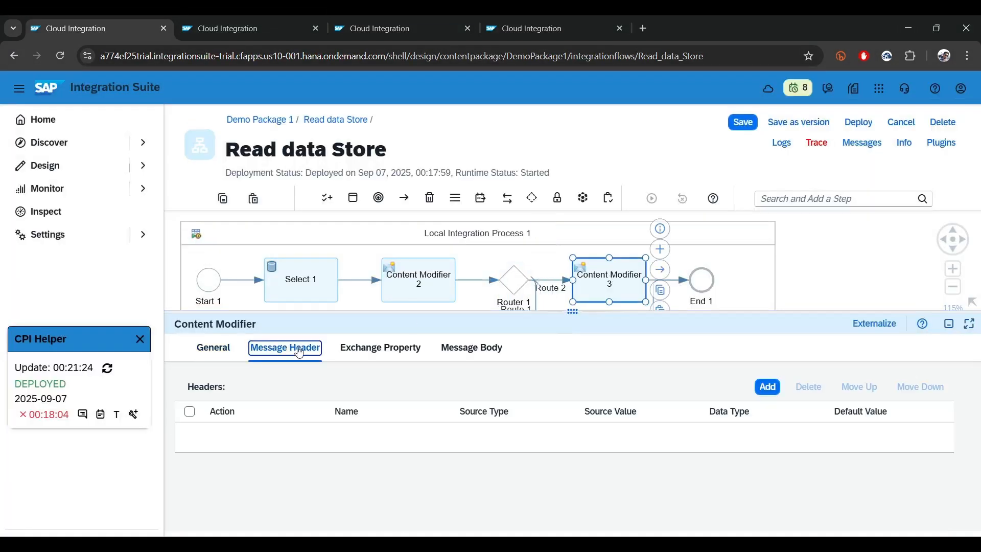
click(376, 351)
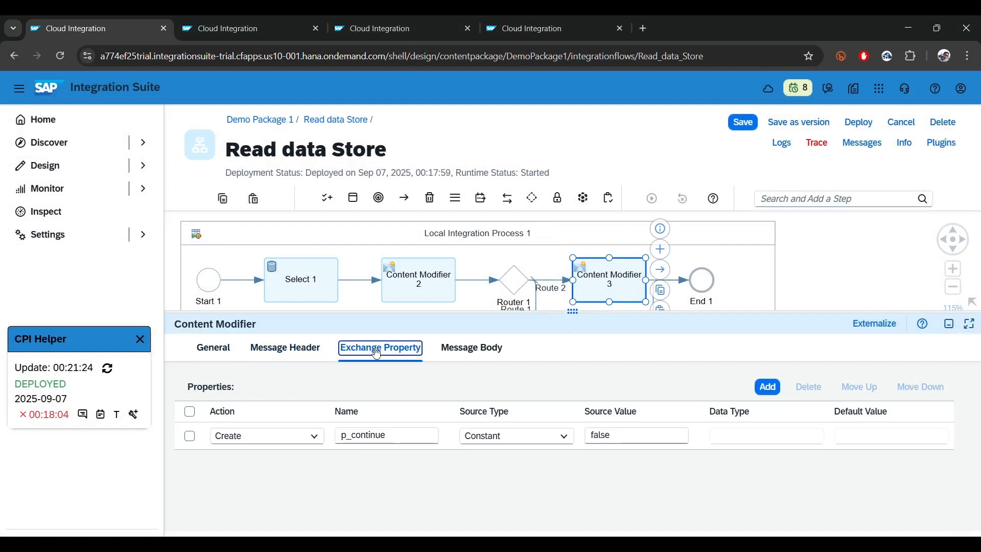
double_click(368, 435)
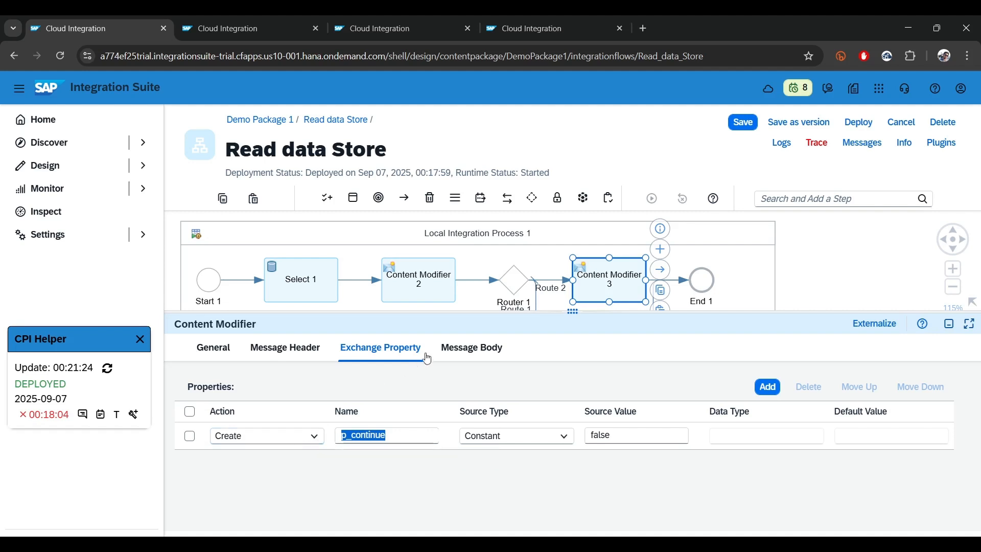
click(477, 350)
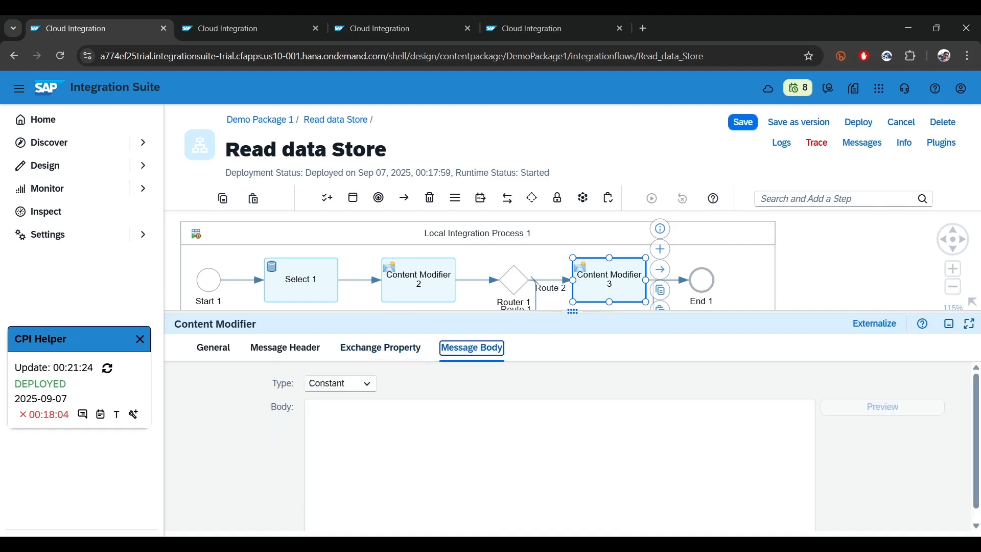
key(alt+Tab)
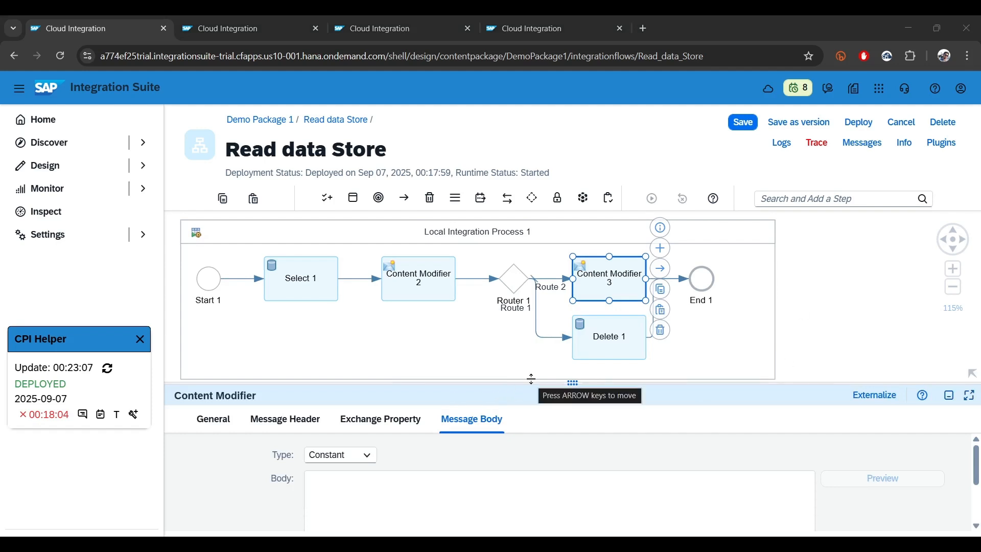
Compare the spelling of the data store name in the processing settings of Delete 1 and Select 1
click(618, 347)
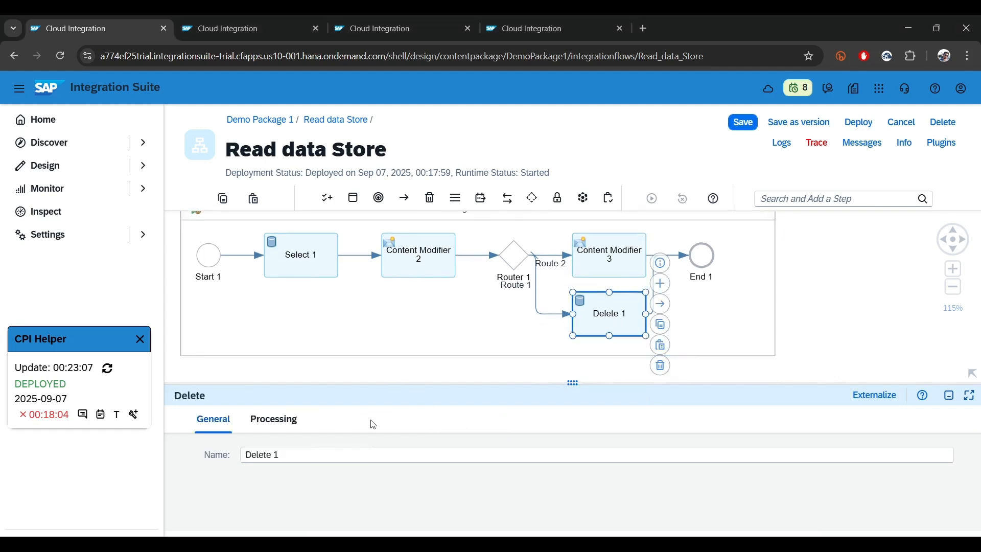
click(274, 420)
drag(366, 452, 247, 443)
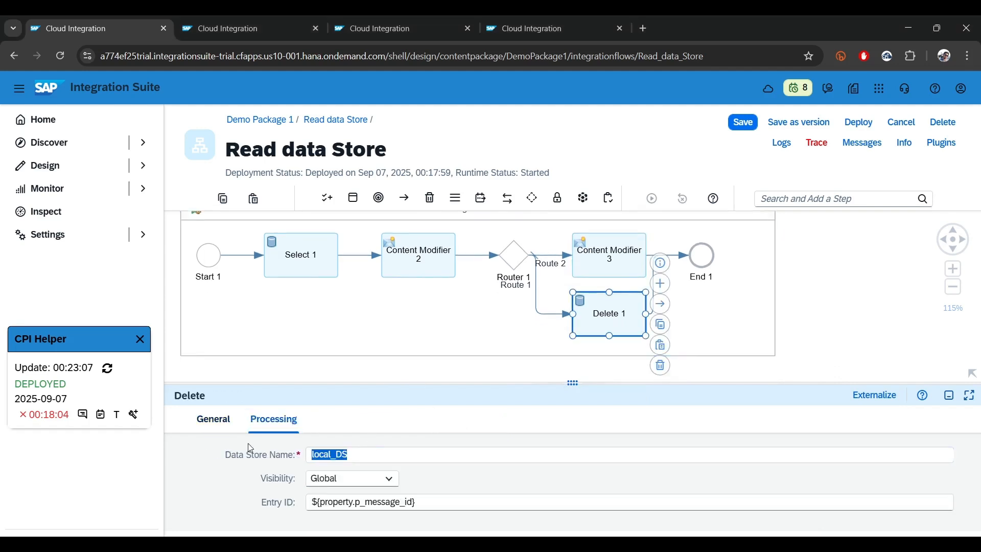
click(308, 266)
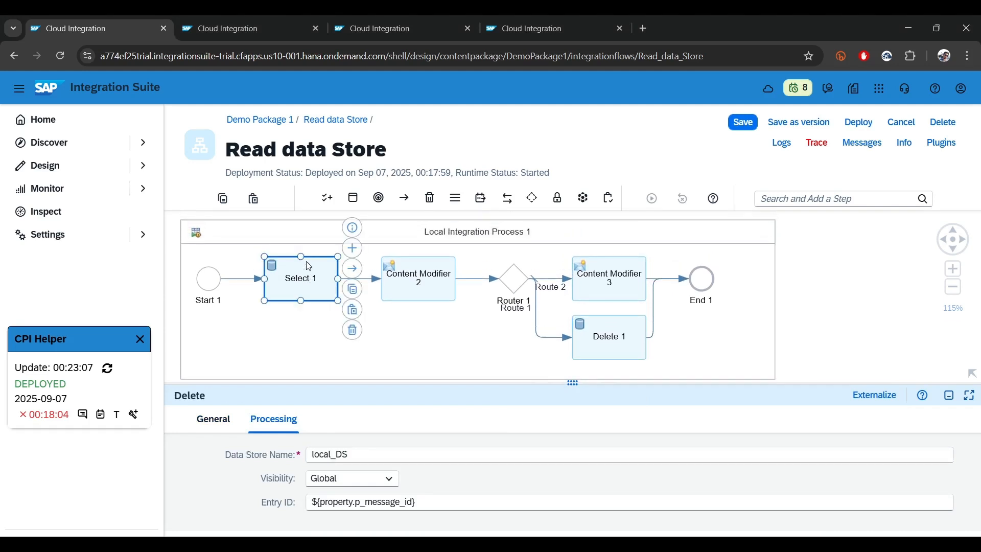
click(280, 422)
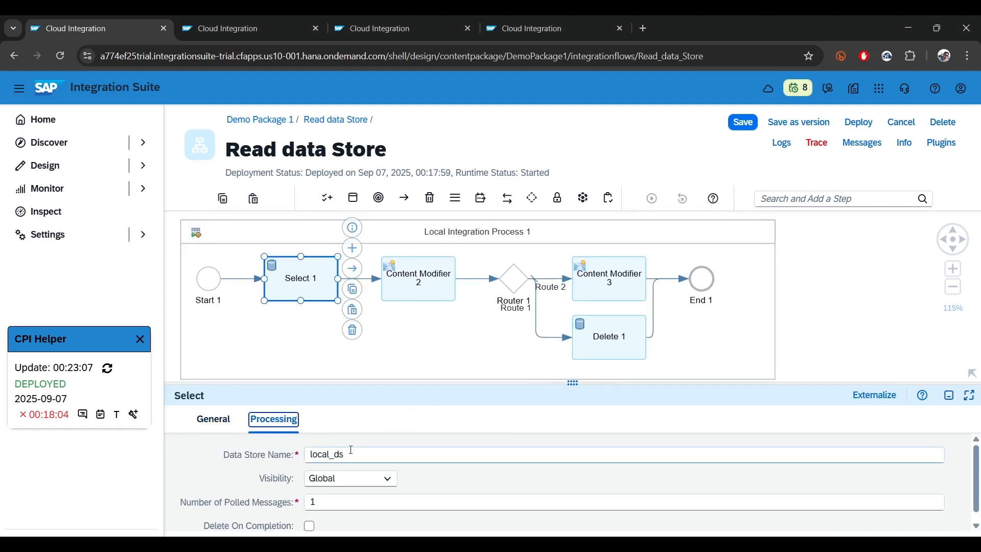
drag(348, 454, 182, 452)
Set Delete 1's data store name to local_ds in its processing settings
click(633, 332)
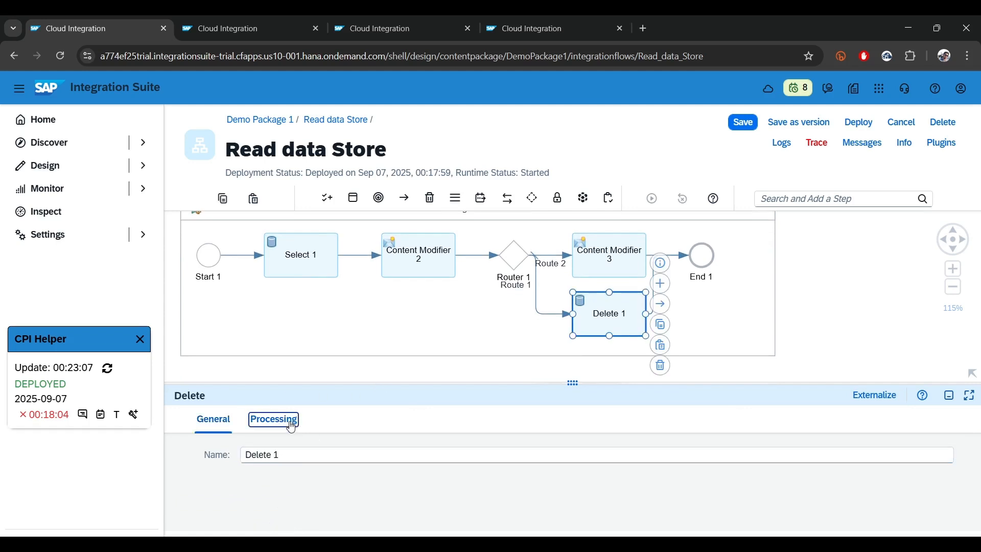
click(274, 417)
drag(350, 454, 205, 453)
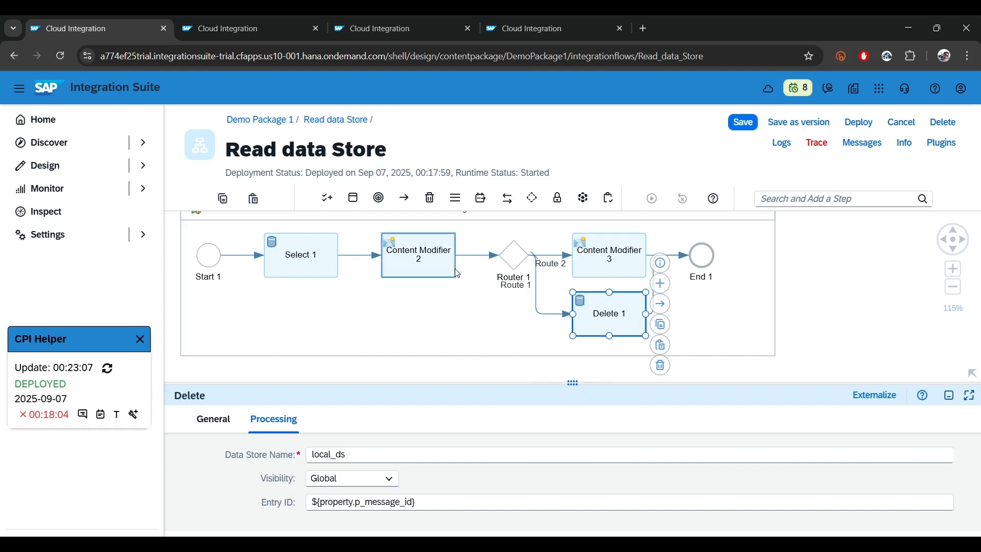
Deploy the Read data Store flow, acknowledge the deployment message and refresh the CPI Helper run list
click(862, 127)
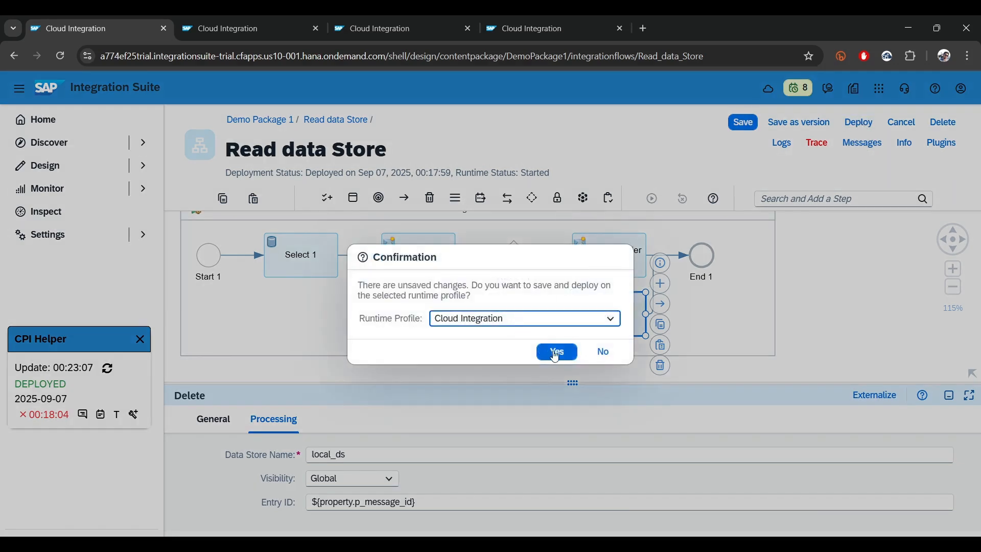
click(555, 351)
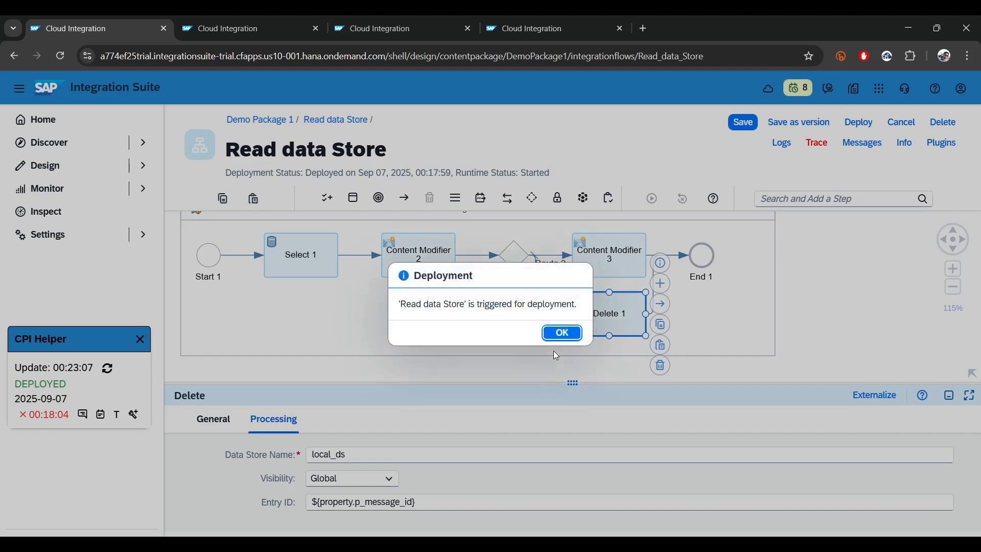
click(552, 331)
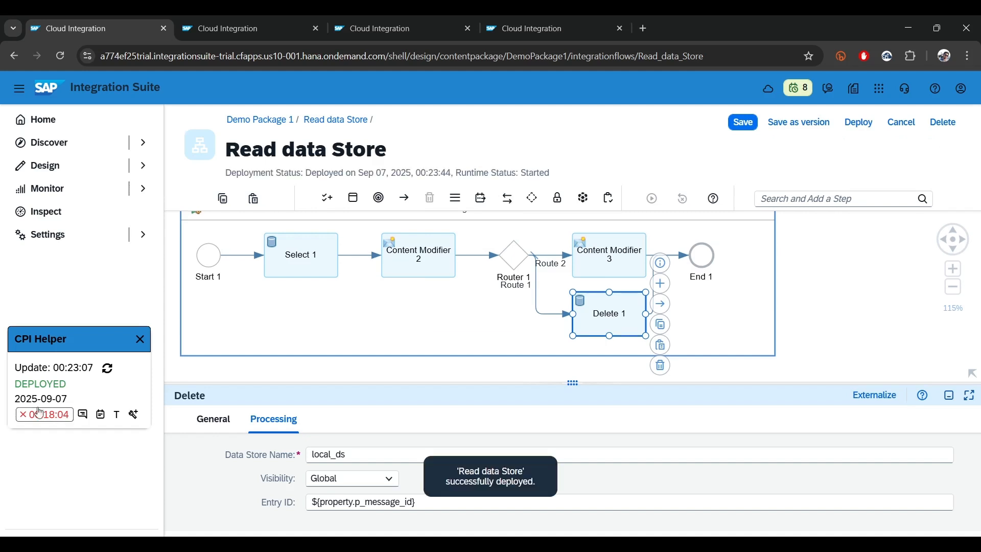
click(108, 372)
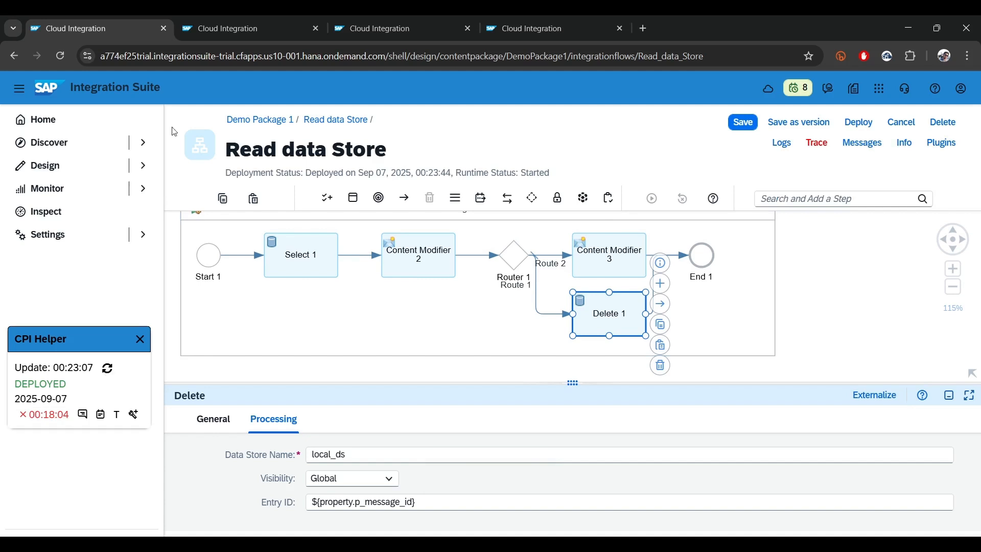
click(113, 374)
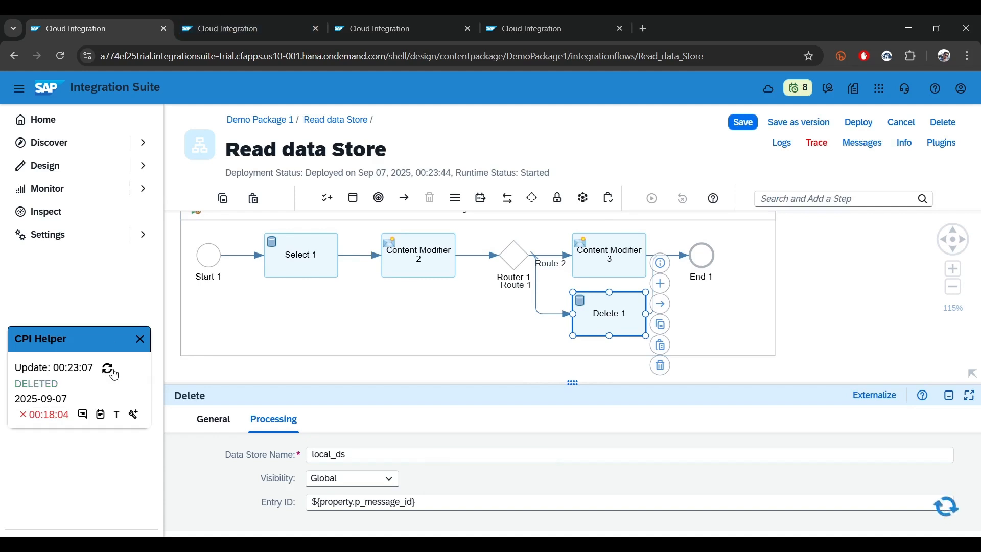
Look at the local_ds entries in Manage Data Stores, and activate inline debugging for the 00:23:46 run in the flow editor
click(391, 22)
click(516, 21)
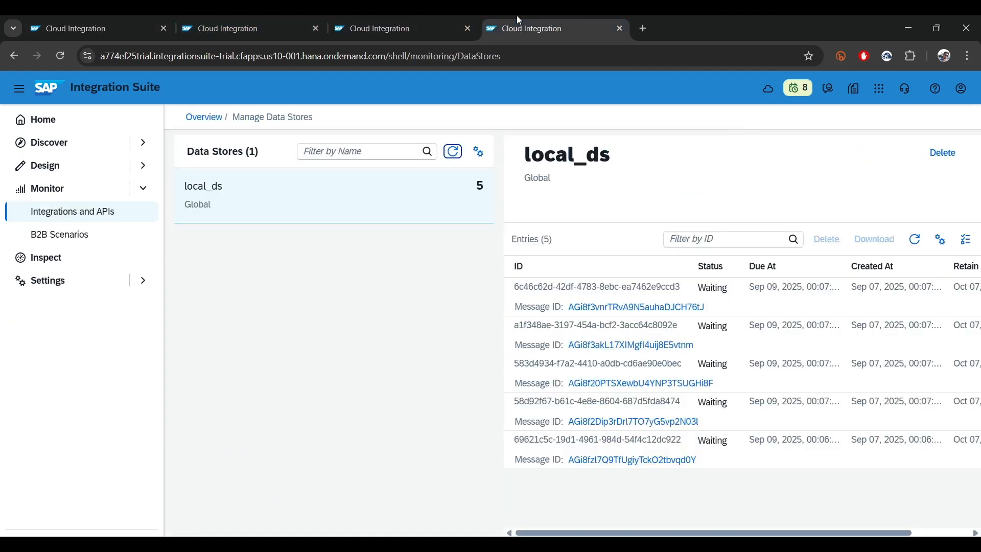
click(123, 22)
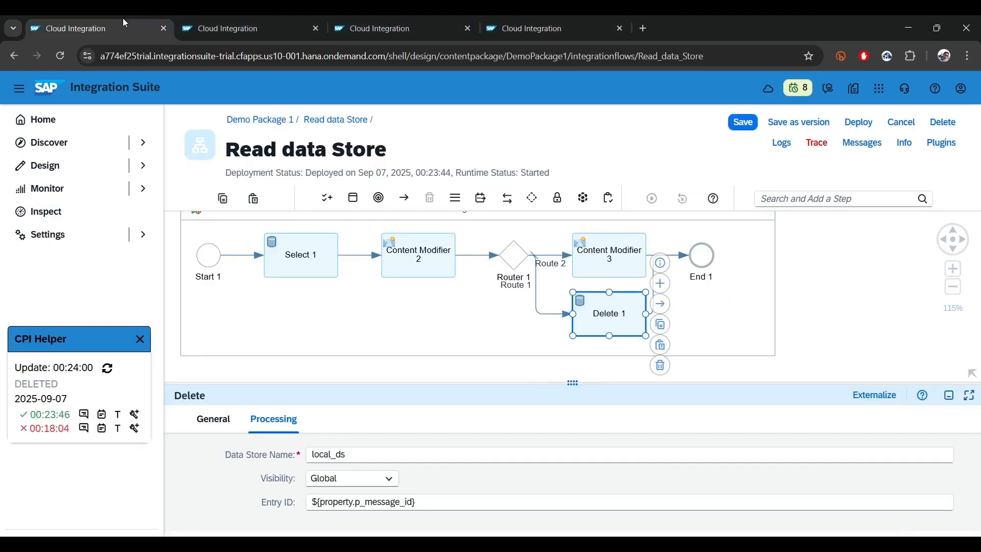
click(134, 415)
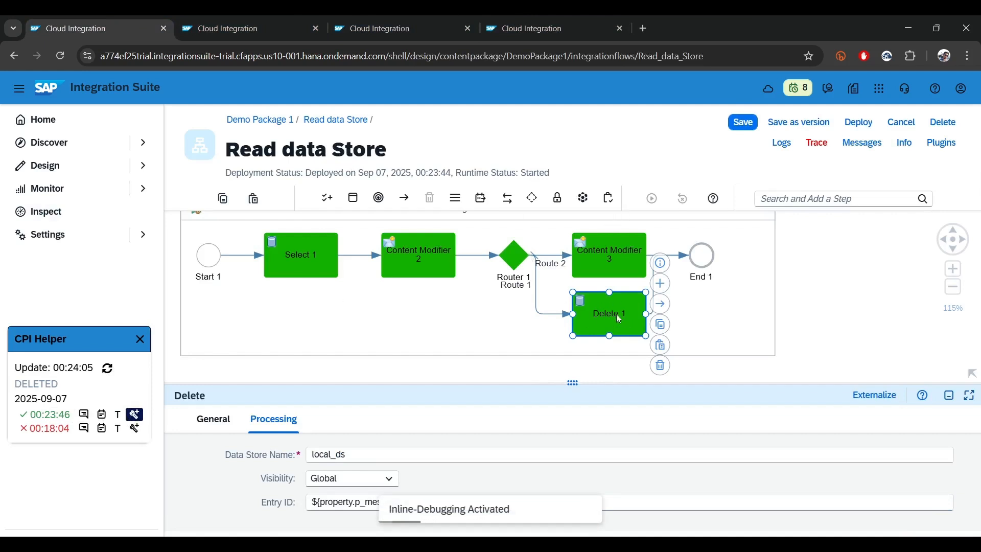
Refresh the data store list in Manage Data Stores to check the remaining entries, and return to the Read data Store flow editor
click(538, 19)
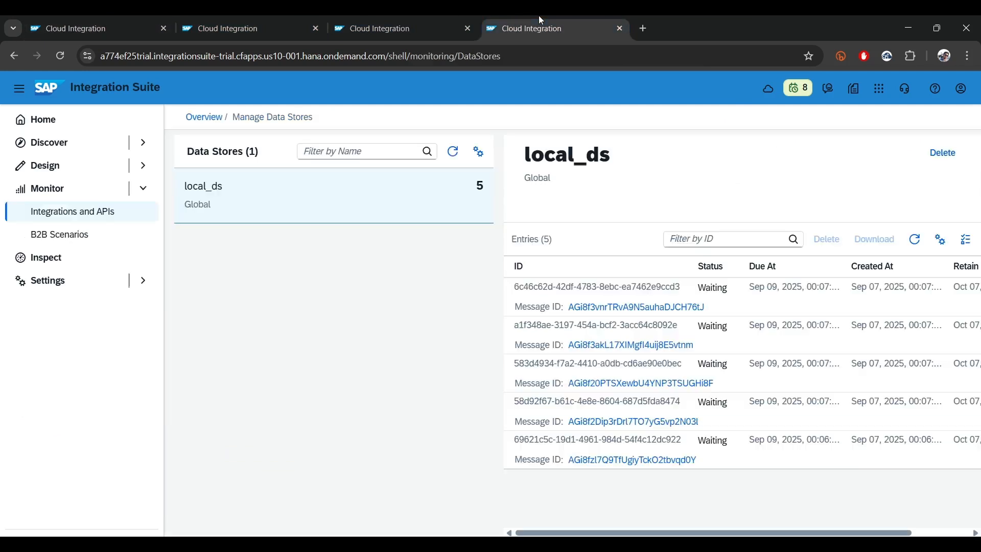
click(452, 152)
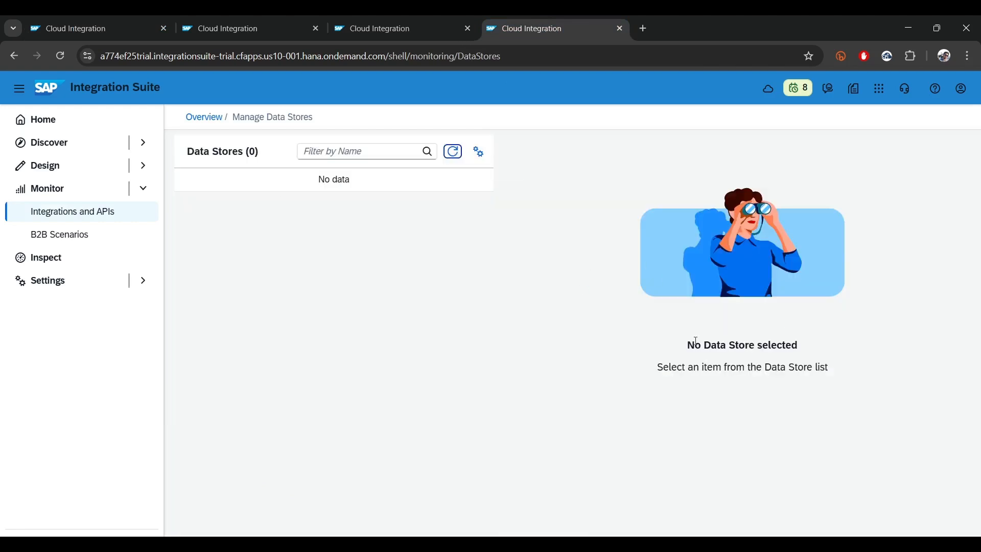
click(126, 28)
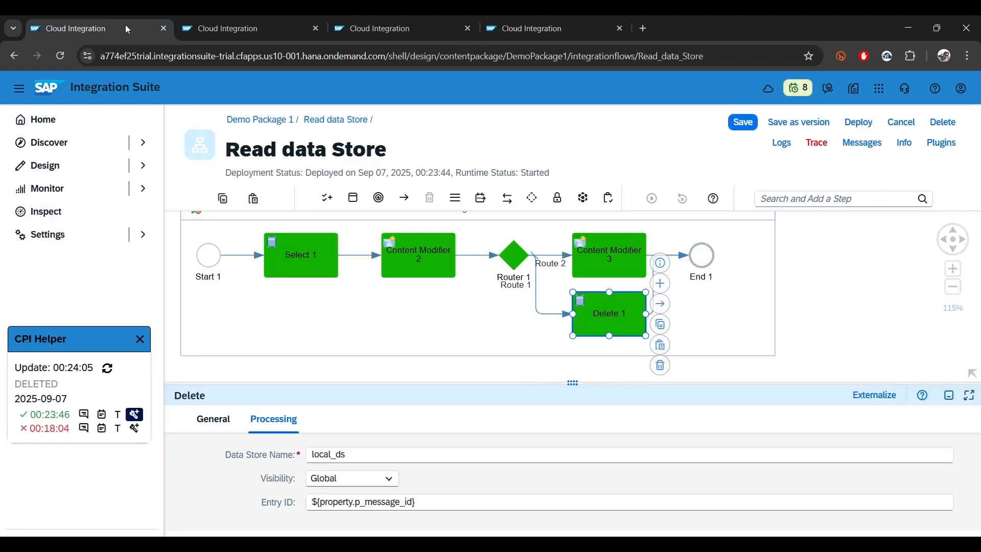
Shrink the properties area and review the executed steps of the main and local integration processes for the 00:23:46 run
drag(549, 382, 523, 486)
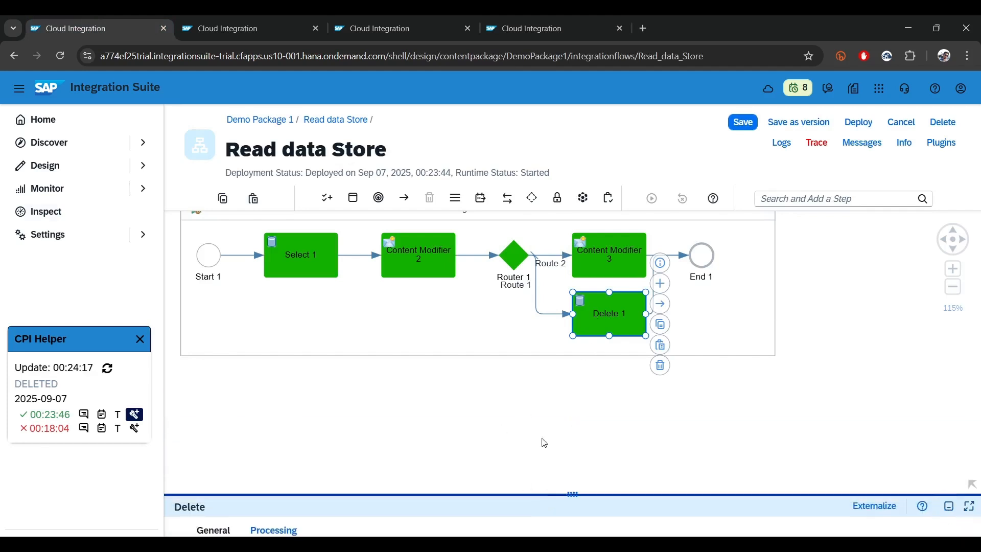
click(556, 458)
scroll(556, 458, down, 5)
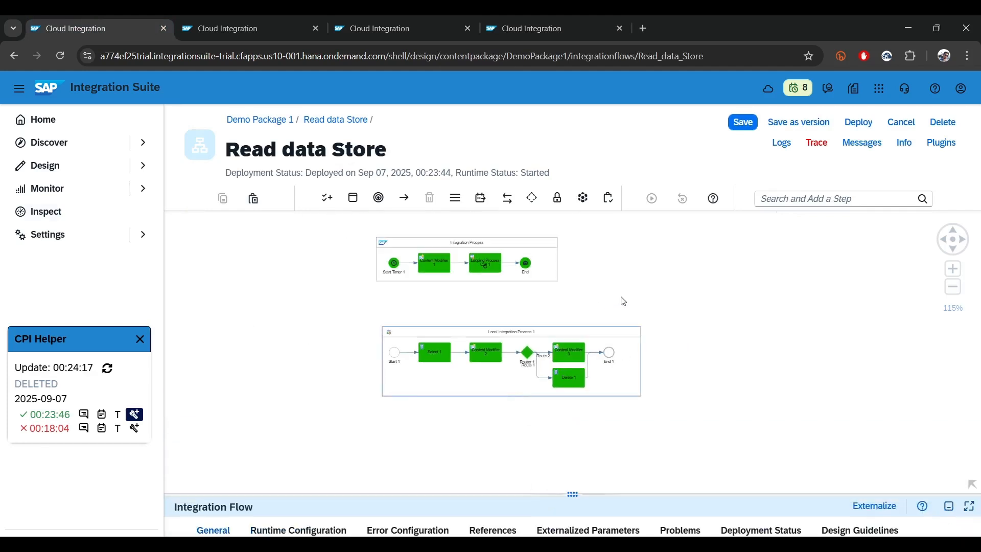
scroll(623, 302, up, 1)
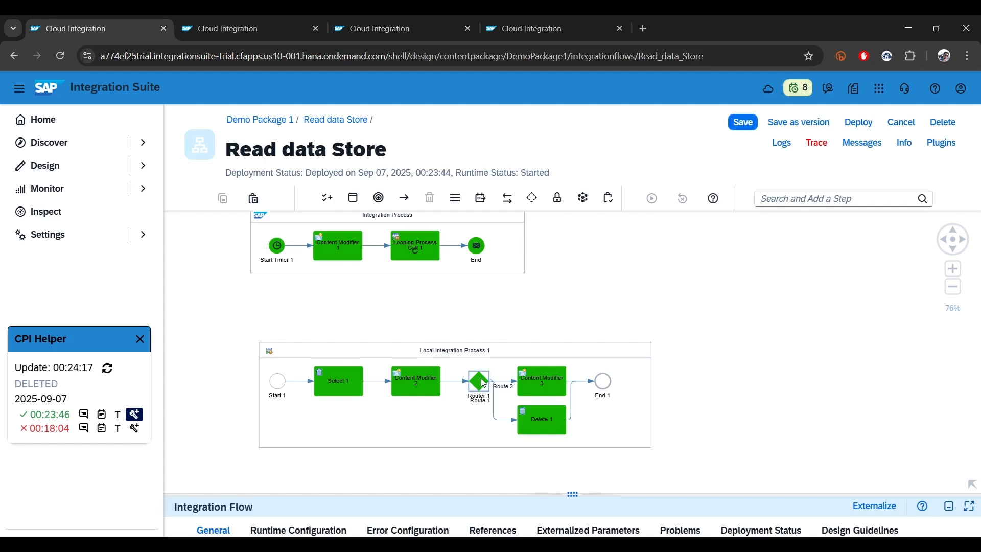
click(536, 377)
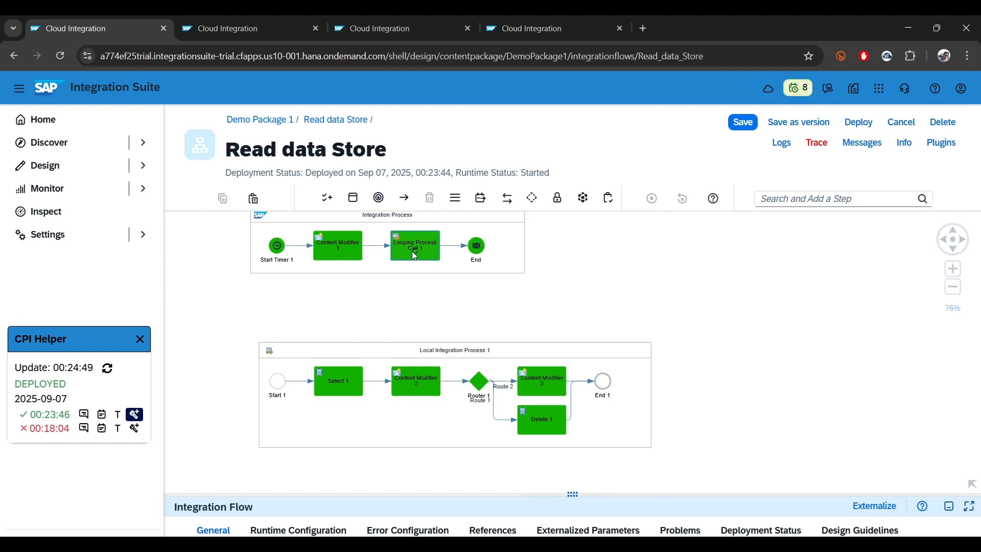
scroll(587, 281, down, 3)
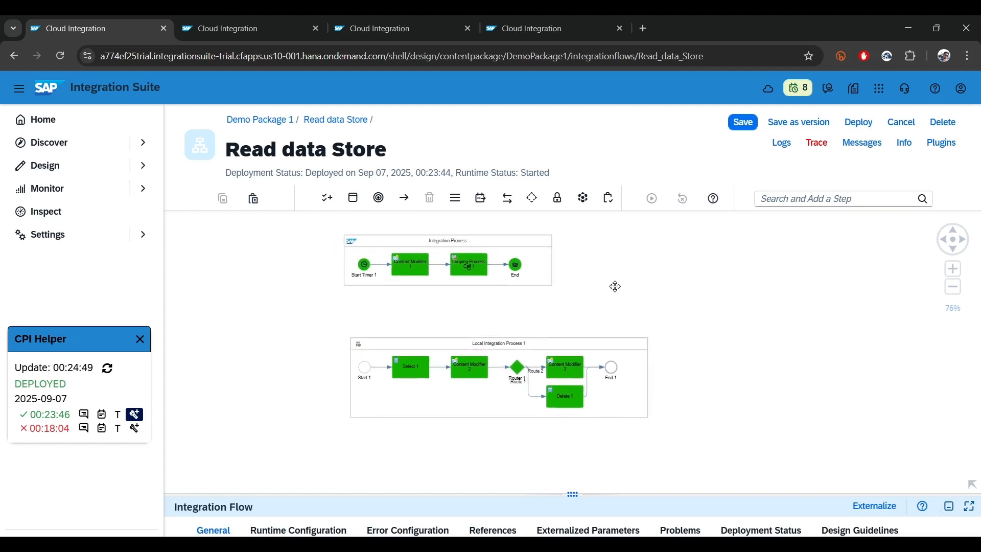